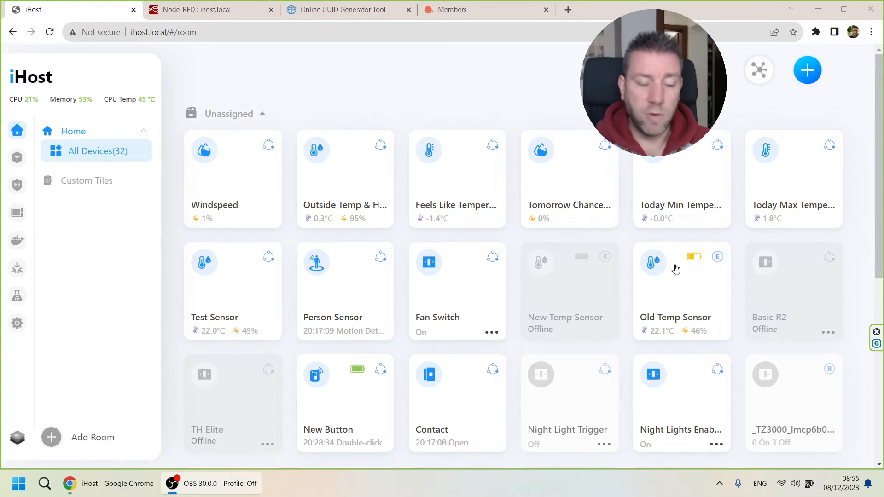
Step: View the temperature and humidity history of the Outside Temp & Humidity sensor
{"action": "left_click", "coordinate": [354, 187]}
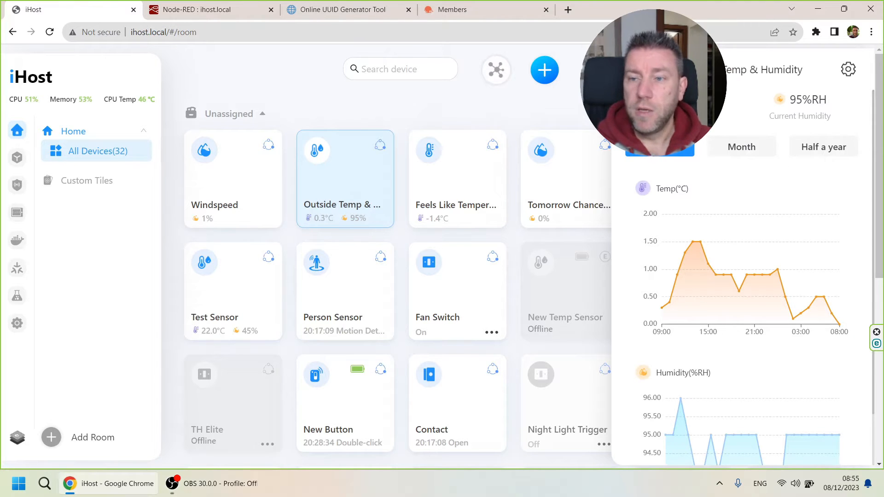
{"action": "scroll", "coordinate": [766, 285], "scroll_direction": "down", "scroll_amount": 1}
{"action": "scroll", "coordinate": [766, 285], "scroll_direction": "up", "scroll_amount": 1}
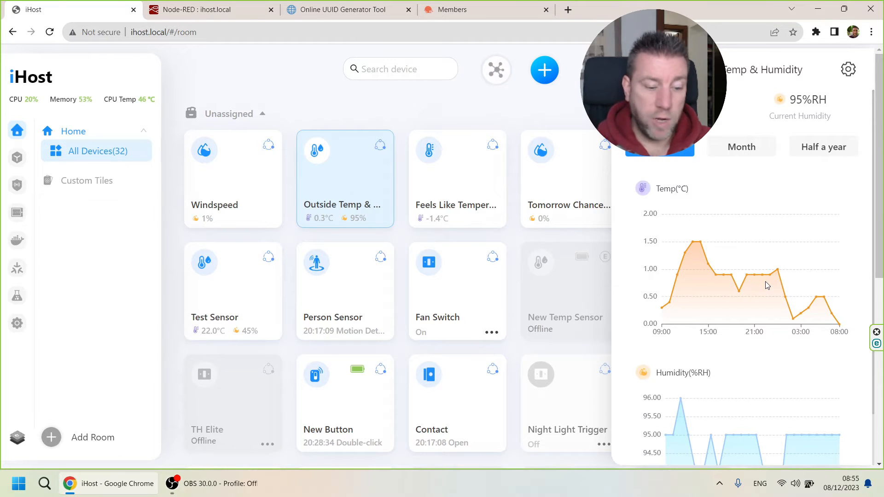
Step: View the details of the Feels Like Temperature and Tomorrow Chance of Rain sensors, including the latter's Current Humidity reading
{"action": "left_click", "coordinate": [474, 195]}
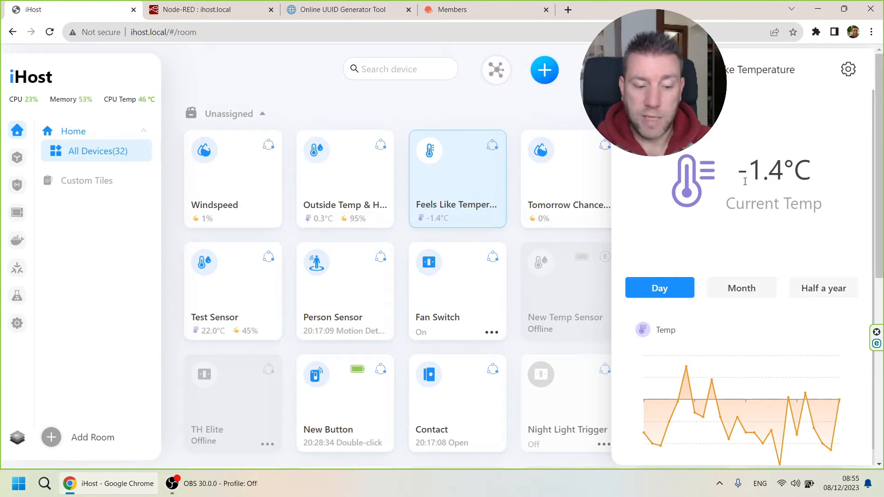
{"action": "left_click", "coordinate": [554, 179]}
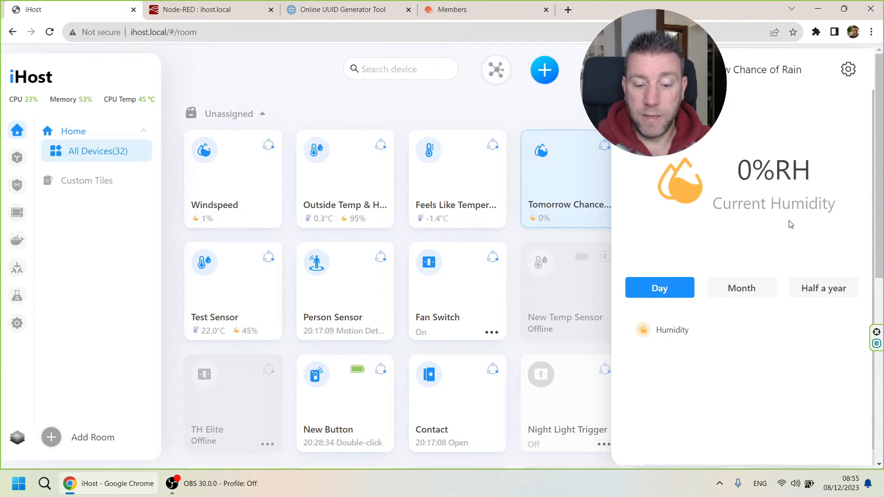
{"action": "left_click_drag", "start_coordinate": [770, 205], "coordinate": [855, 205]}
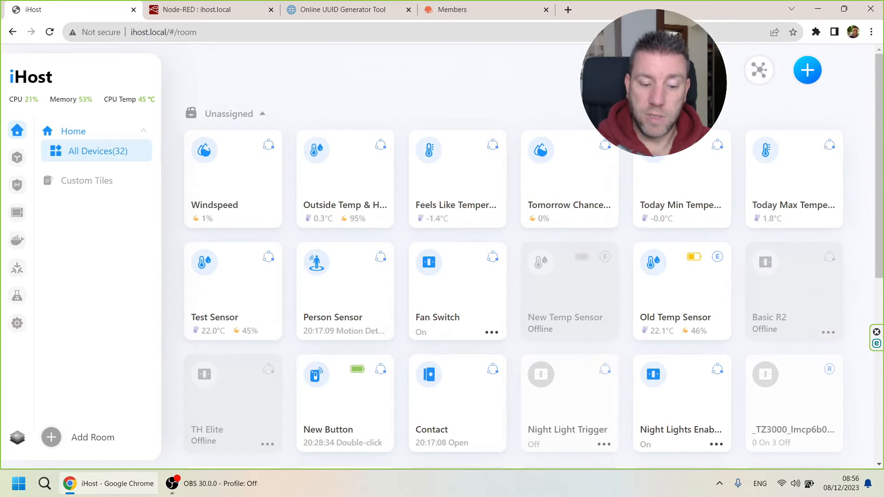
Step: Check the Windspeed sensor's current reading and its %RH unit, and close its details
{"action": "left_click", "coordinate": [218, 193]}
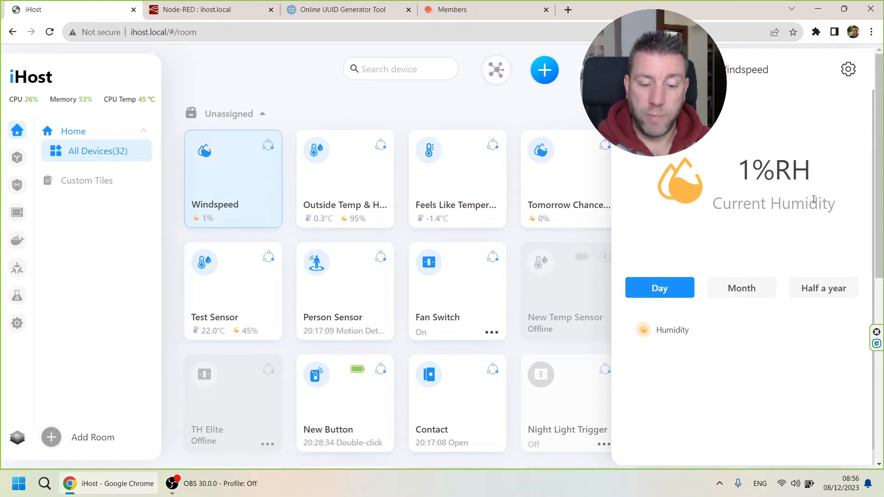
{"action": "left_click_drag", "start_coordinate": [753, 173], "coordinate": [818, 174]}
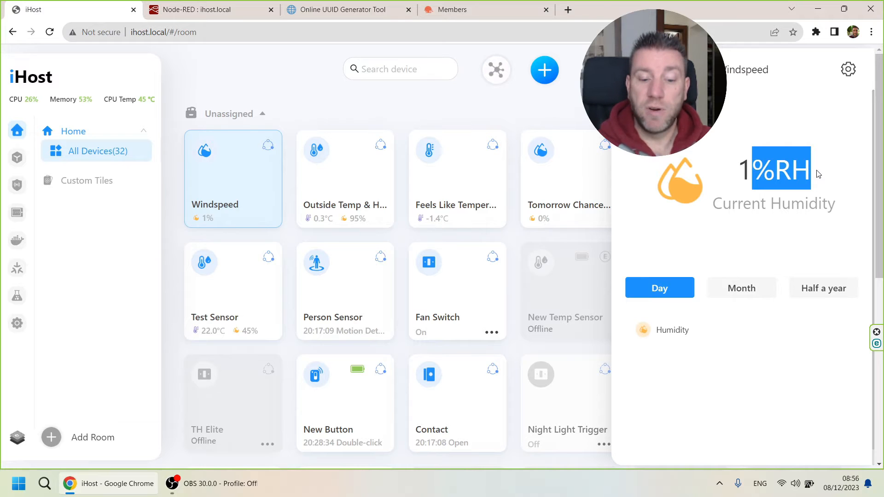
{"action": "left_click_drag", "start_coordinate": [750, 169], "coordinate": [737, 169]}
{"action": "left_click", "coordinate": [737, 169]}
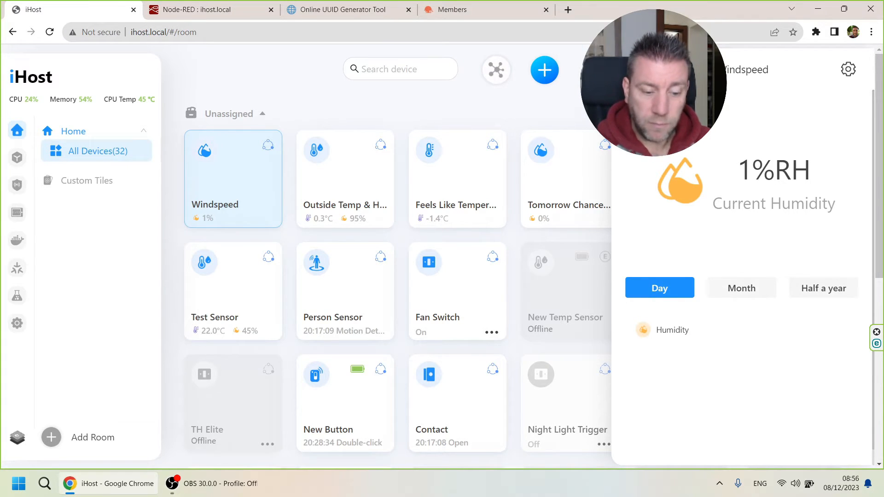
{"action": "key", "text": "Escape"}
Step: View the details of the Today Min Temperature and Today Max Temperature sensors, and return to the device overview
{"action": "left_click", "coordinate": [692, 221]}
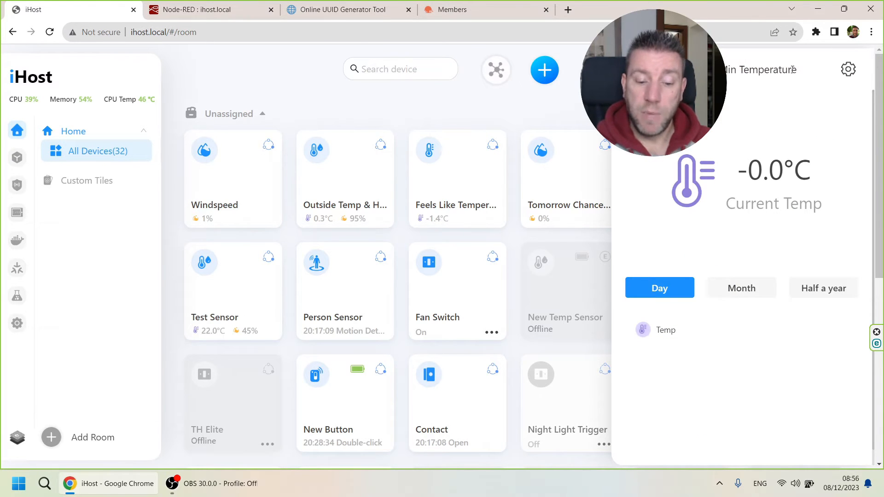
{"action": "key", "text": "Escape"}
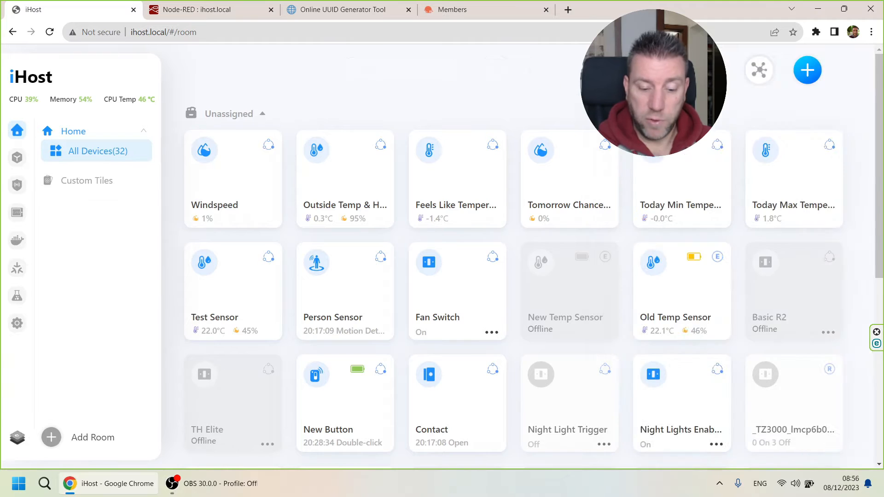
{"action": "left_click", "coordinate": [775, 173]}
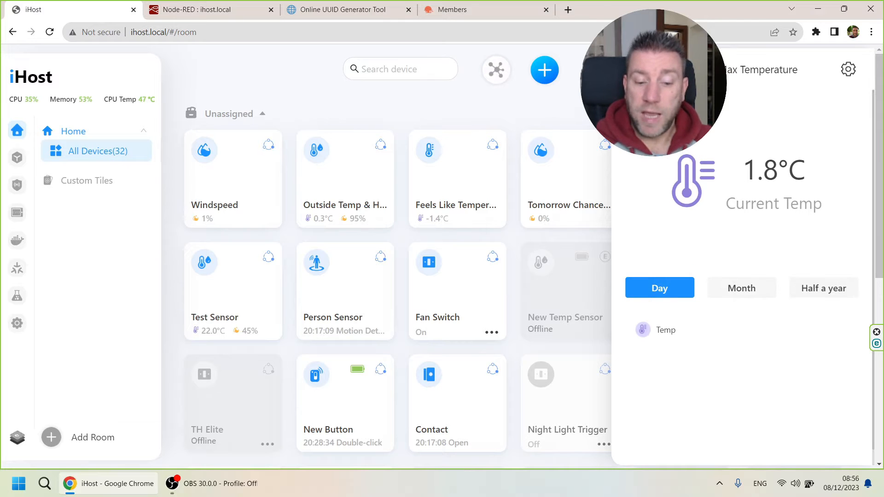
{"action": "left_click", "coordinate": [597, 113]}
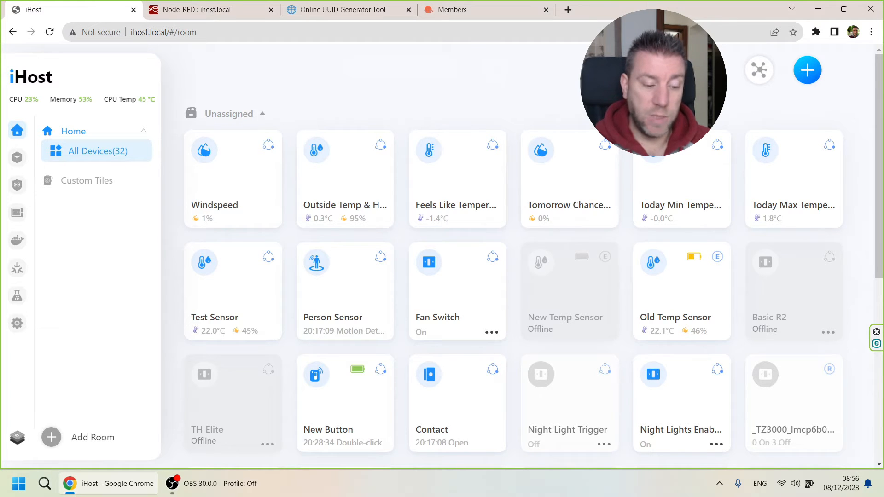
Step: Start a new scene from the scene list and name it "Test"
{"action": "left_click", "coordinate": [21, 159]}
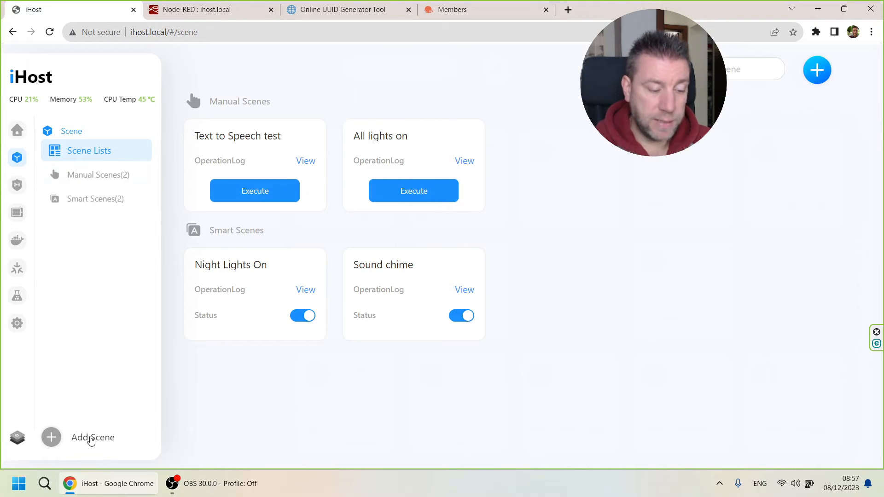
{"action": "left_click", "coordinate": [91, 440]}
{"action": "left_click", "coordinate": [318, 152]}
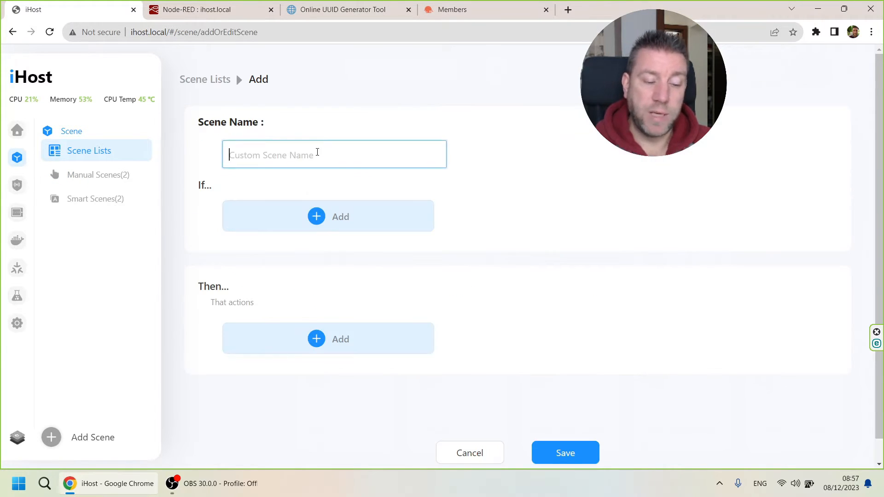
{"action": "type", "text": "Te"}
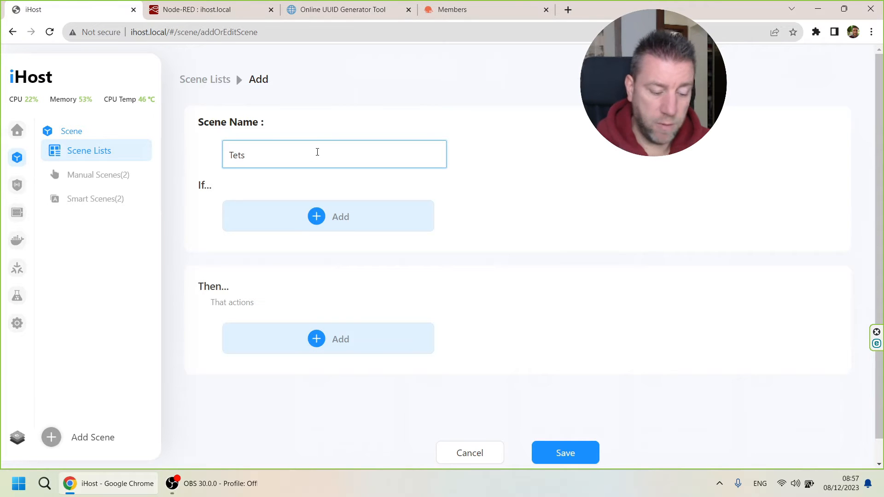
{"action": "type", "text": "st"}
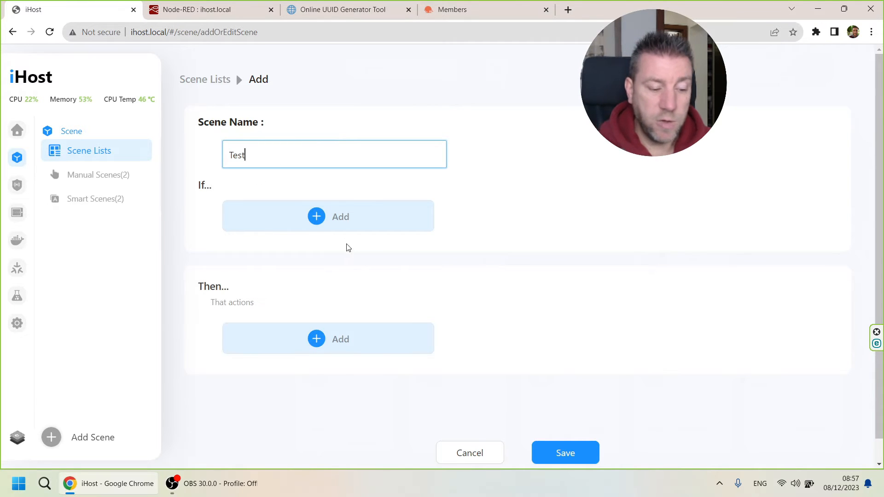
Step: Add an If condition of type Smart Devices and choose the Windspeed sensor as its device
{"action": "left_click", "coordinate": [338, 226]}
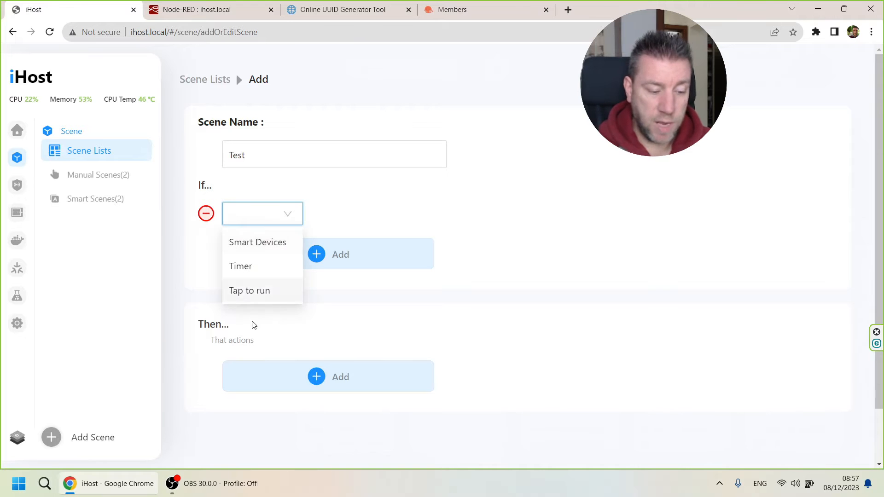
{"action": "left_click", "coordinate": [253, 242]}
{"action": "left_click", "coordinate": [451, 242]}
{"action": "scroll", "coordinate": [437, 295], "scroll_direction": "down", "scroll_amount": 4}
{"action": "scroll", "coordinate": [438, 290], "scroll_direction": "down", "scroll_amount": 6}
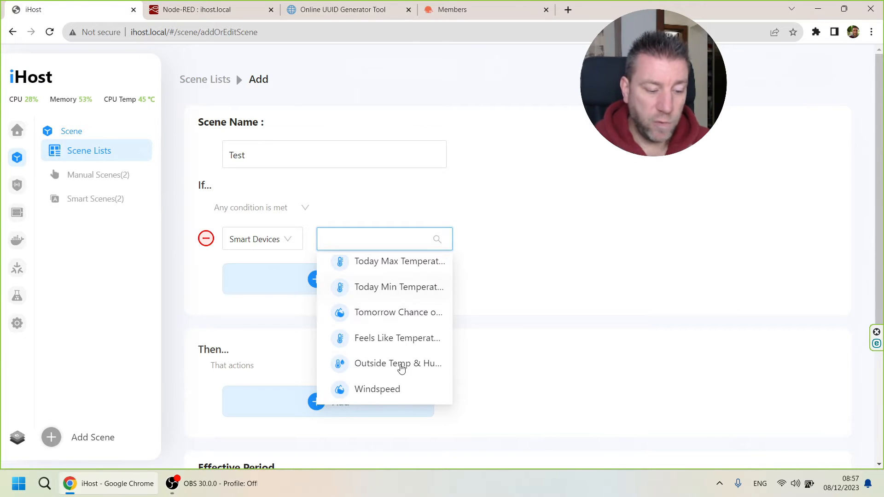
{"action": "scroll", "coordinate": [400, 326], "scroll_direction": "down", "scroll_amount": 1}
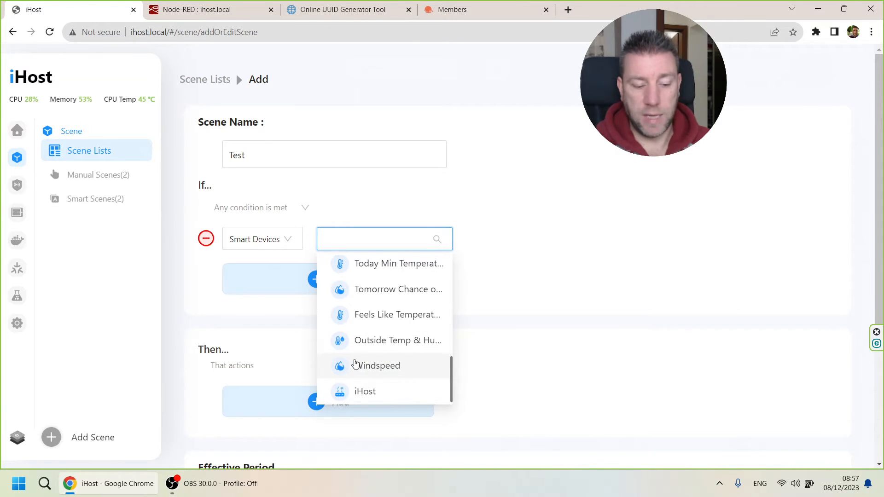
{"action": "left_click", "coordinate": [369, 366]}
Step: Set the Windspeed condition's humidity range from 20% to 100%
{"action": "left_click", "coordinate": [601, 239]}
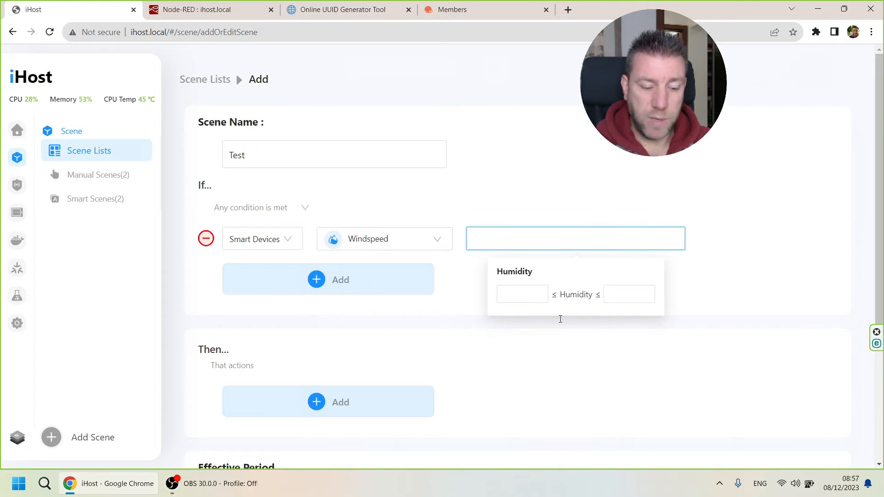
{"action": "left_click", "coordinate": [616, 293]}
{"action": "left_click", "coordinate": [529, 294]}
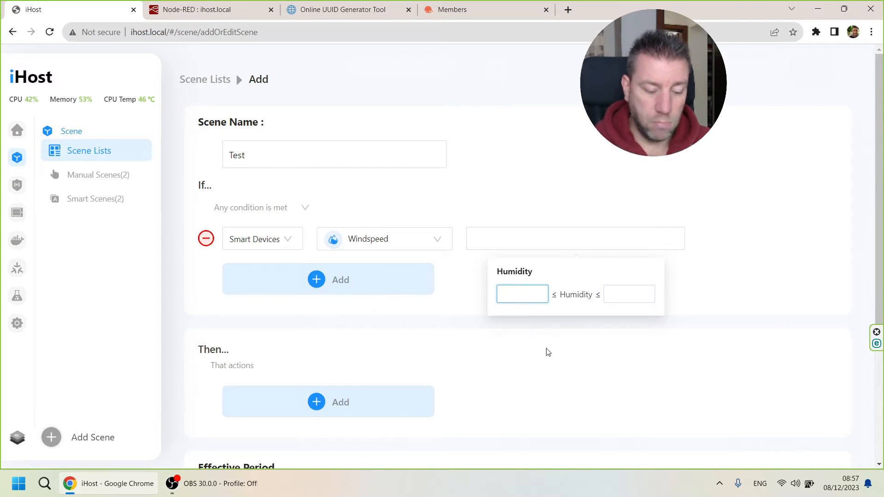
{"action": "type", "text": "20"}
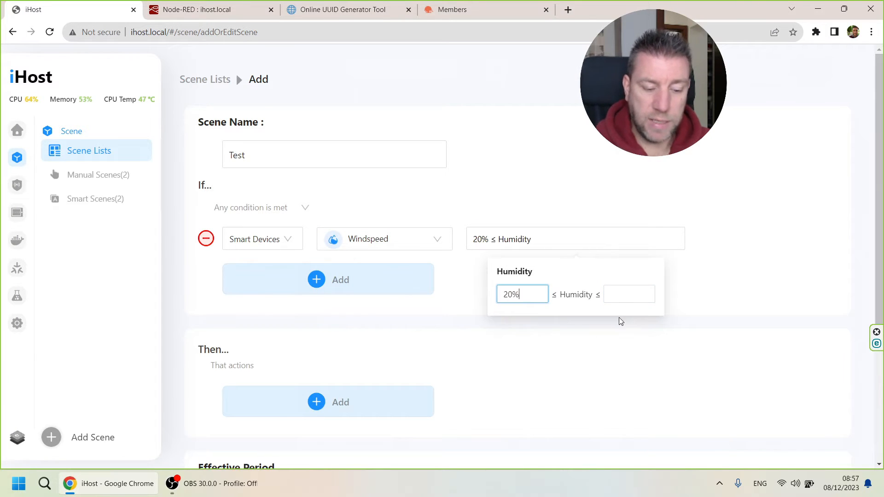
{"action": "left_click", "coordinate": [636, 296]}
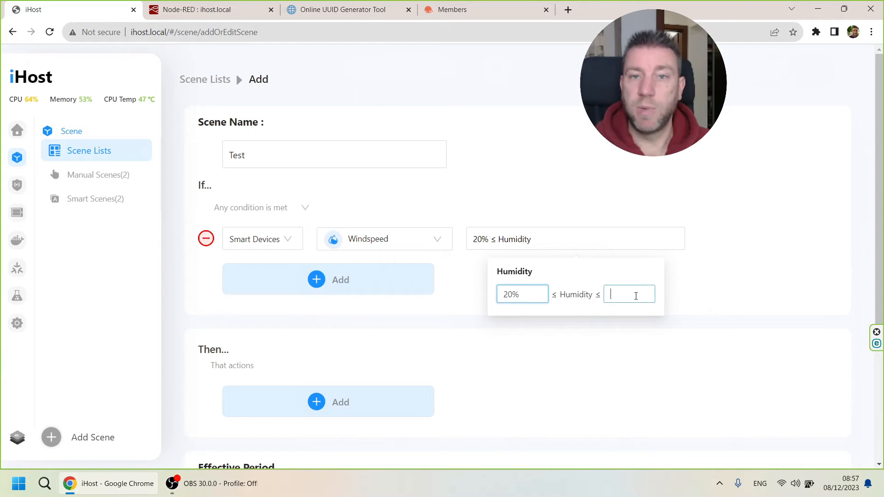
{"action": "type", "text": "100"}
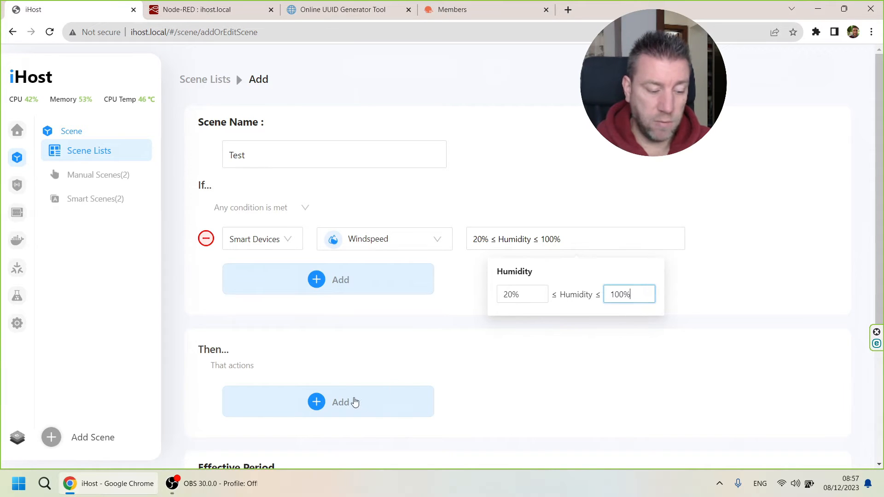
Step: Add a Then action of type Smart Devices and choose the 4CH switch as its device
{"action": "left_click", "coordinate": [353, 403]}
{"action": "left_click", "coordinate": [287, 399]}
{"action": "scroll", "coordinate": [372, 371], "scroll_direction": "down", "scroll_amount": 4}
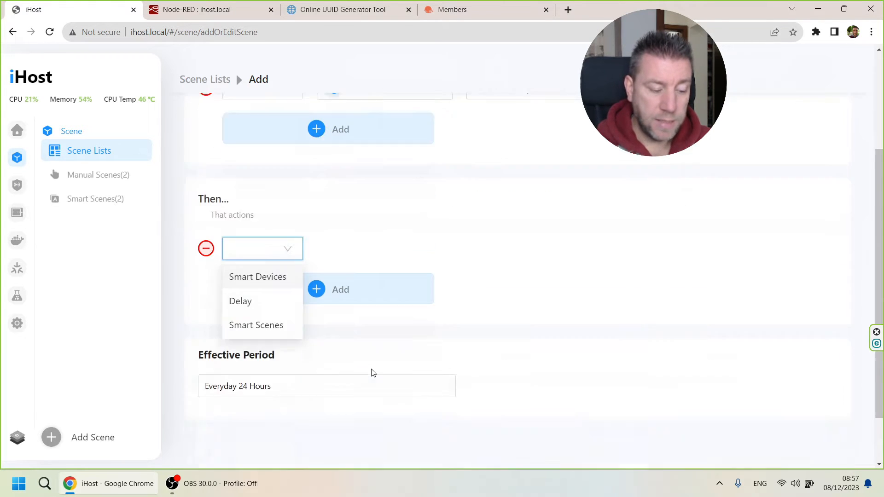
{"action": "left_click", "coordinate": [264, 255]}
{"action": "left_click", "coordinate": [421, 231]}
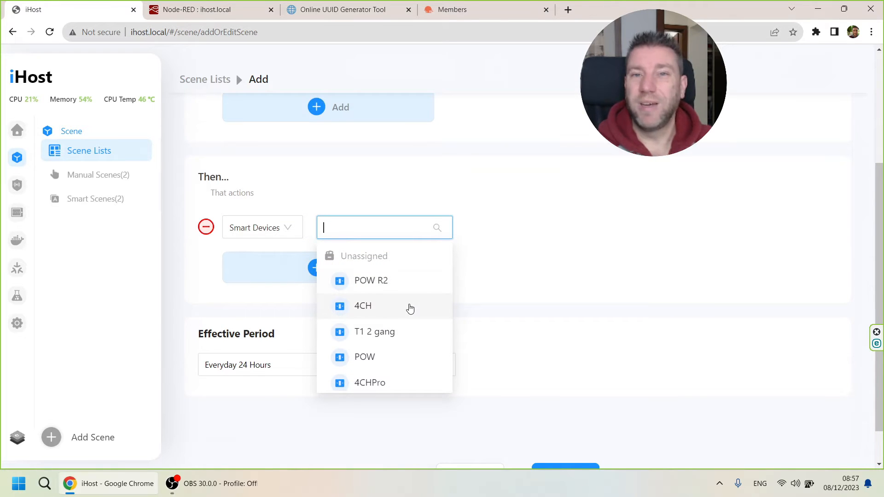
{"action": "left_click", "coordinate": [410, 307]}
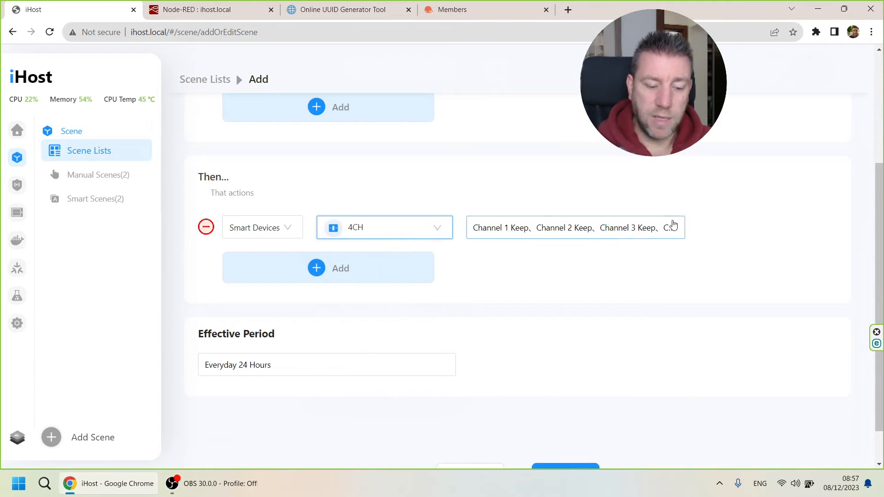
Step: Set Channel 4 of the 4CH action to On and save the Test scene
{"action": "left_click", "coordinate": [679, 227]}
{"action": "left_click", "coordinate": [629, 378]}
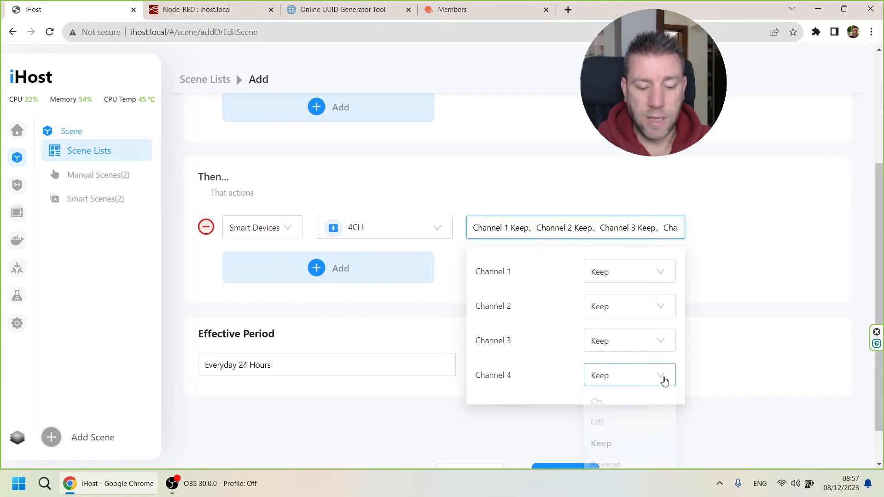
{"action": "left_click", "coordinate": [606, 406]}
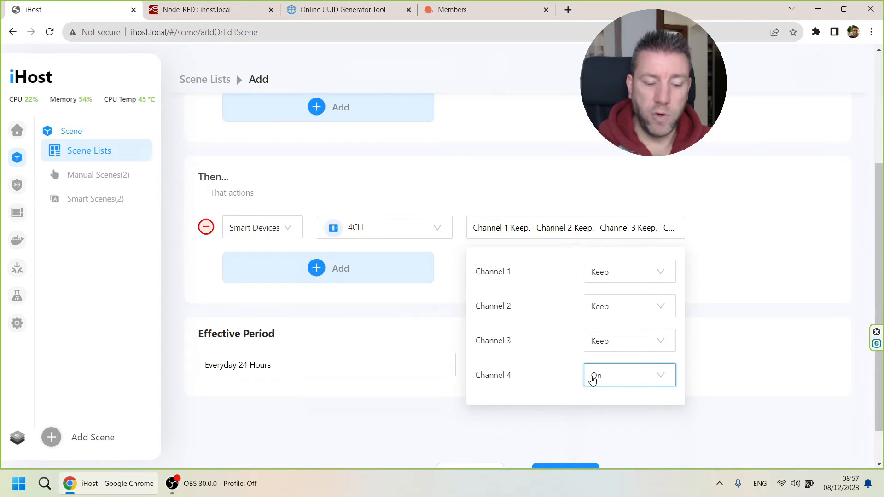
{"action": "left_click", "coordinate": [356, 305]}
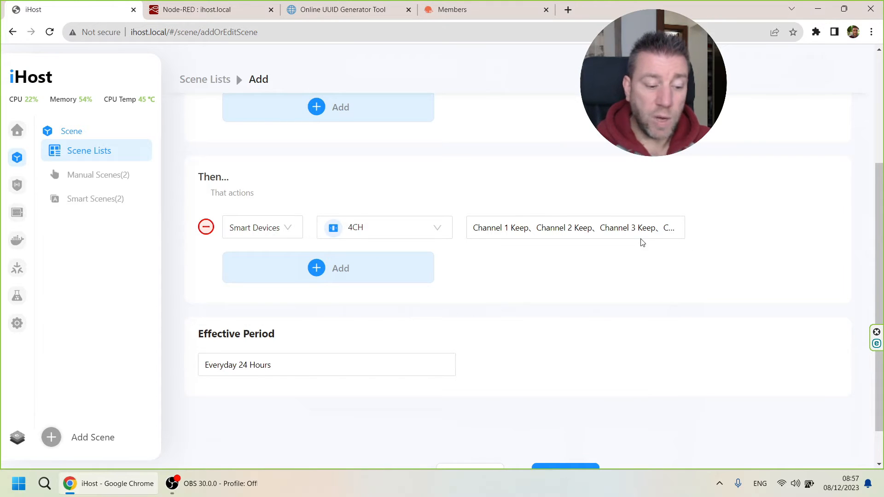
{"action": "scroll", "coordinate": [640, 244], "scroll_direction": "down", "scroll_amount": 1}
{"action": "left_click", "coordinate": [565, 433]}
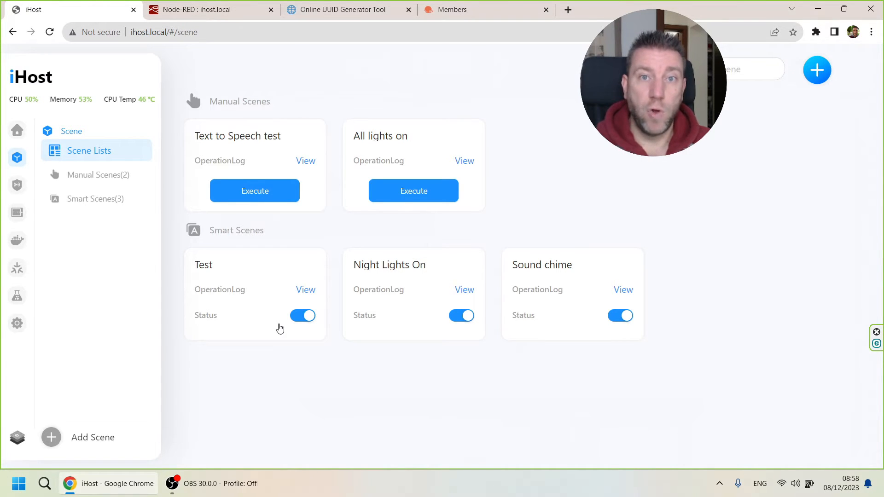
Step: Create a new scene and name it Test2
{"action": "left_click", "coordinate": [95, 440]}
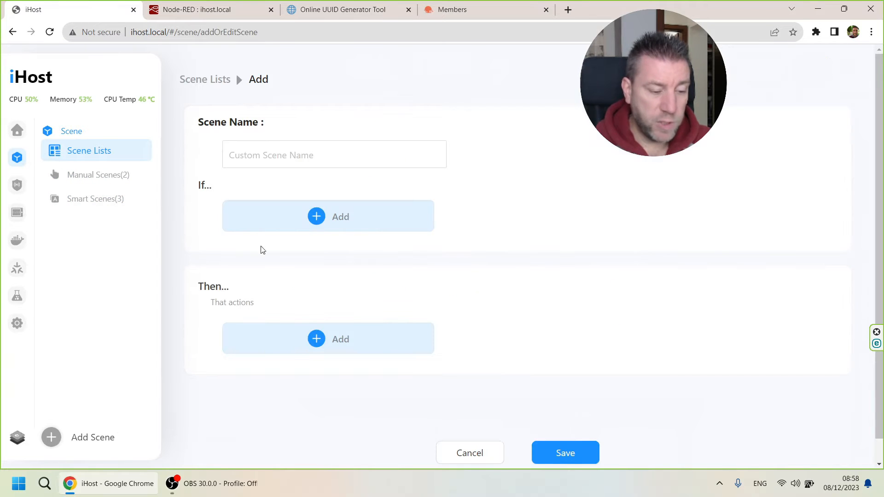
{"action": "left_click", "coordinate": [310, 153]}
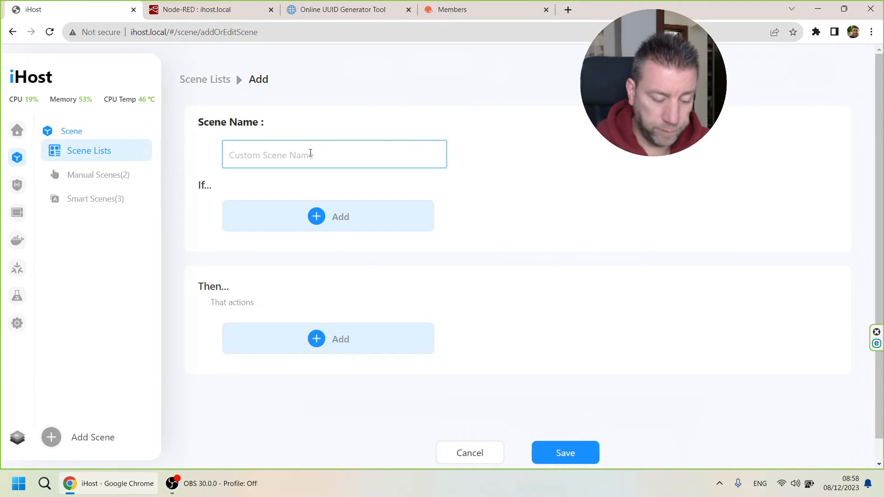
{"action": "type", "text": "Test2"}
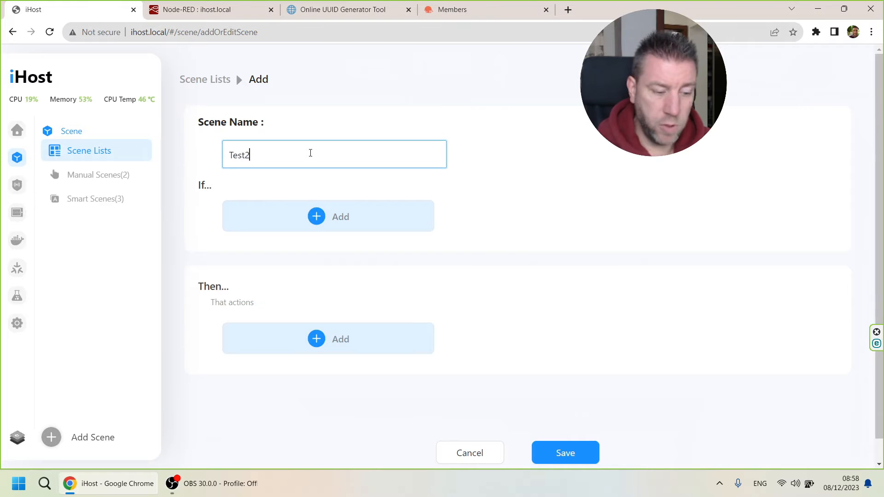
Step: Add an If condition of type Smart Devices, choose the Outside Temp & Humidity sensor, and open its range settings
{"action": "left_click", "coordinate": [341, 215]}
{"action": "left_click", "coordinate": [270, 219]}
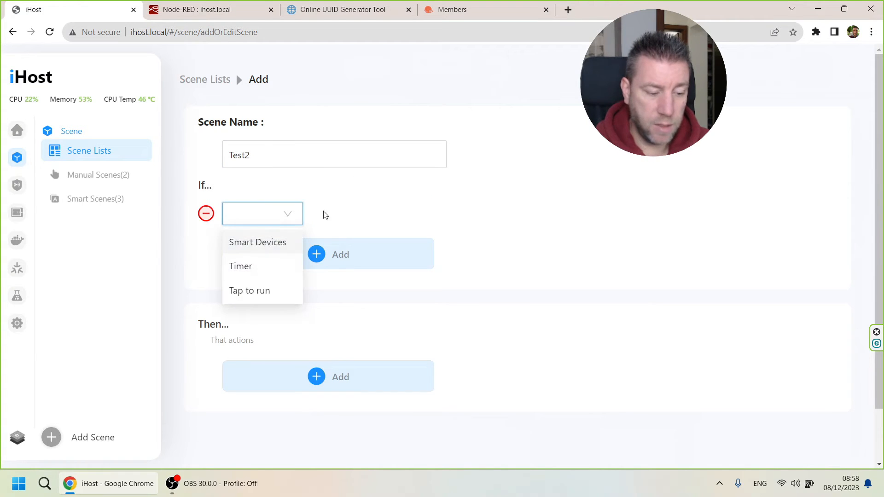
{"action": "left_click", "coordinate": [258, 242]}
{"action": "left_click", "coordinate": [435, 238]}
{"action": "scroll", "coordinate": [437, 313], "scroll_direction": "down", "scroll_amount": 10}
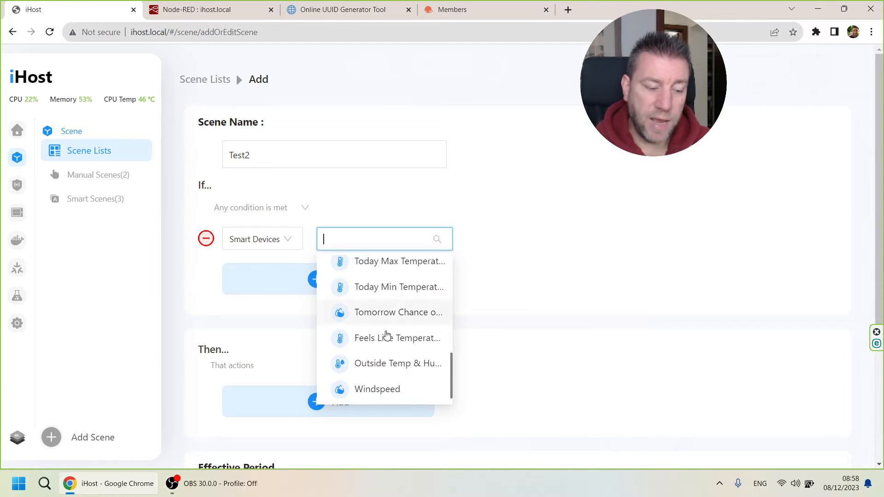
{"action": "left_click", "coordinate": [400, 364]}
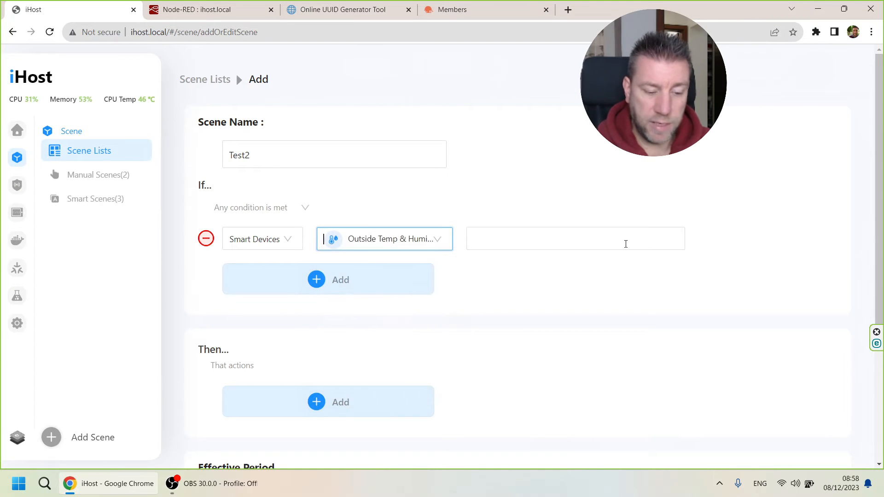
{"action": "left_click", "coordinate": [641, 241]}
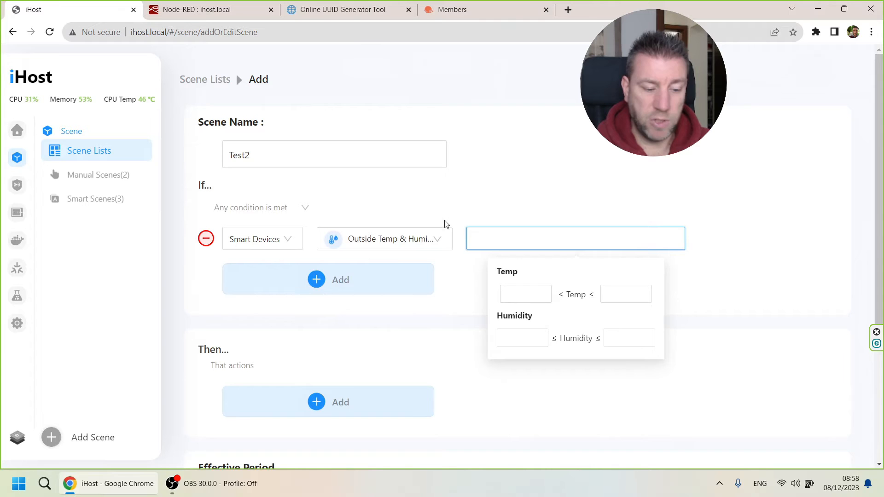
Step: Change the condition's device to Today Max Temperature and set its temperature range from 30°C to 40°C
{"action": "left_click", "coordinate": [414, 232]}
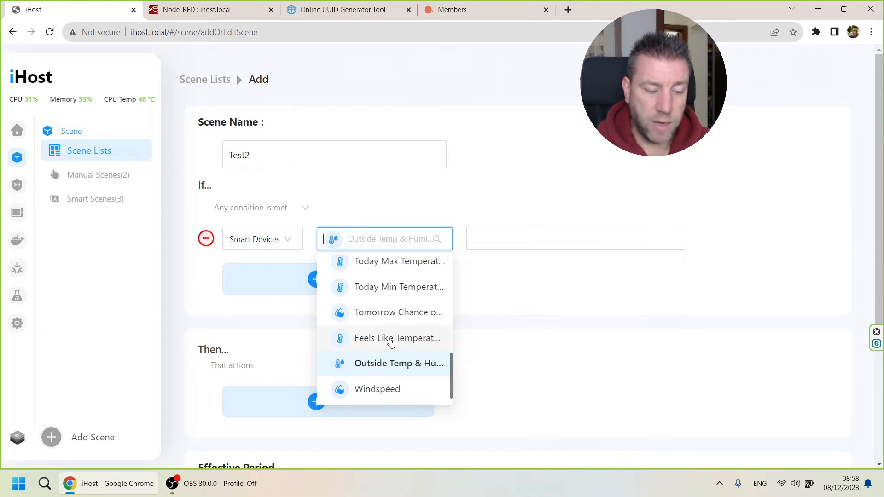
{"action": "left_click", "coordinate": [407, 266]}
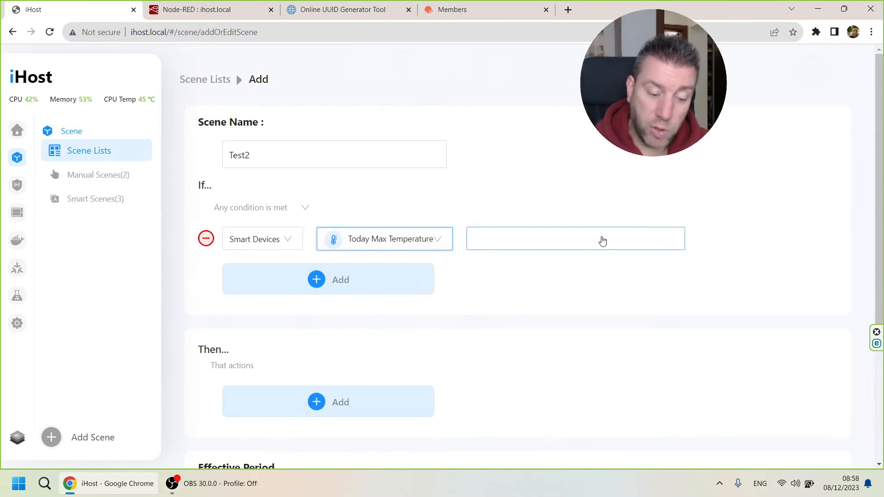
{"action": "left_click", "coordinate": [602, 241]}
{"action": "left_click", "coordinate": [518, 295]}
{"action": "type", "text": "30"}
{"action": "key", "text": "Tab"}
{"action": "type", "text": "40"}
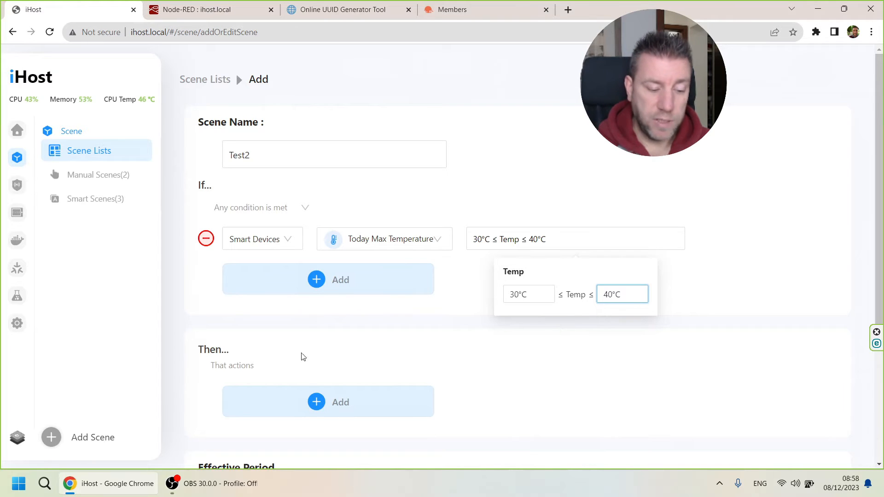
Step: Add a Then action of type Smart Devices to the Test2 scene
{"action": "left_click", "coordinate": [319, 411]}
{"action": "left_click", "coordinate": [288, 402]}
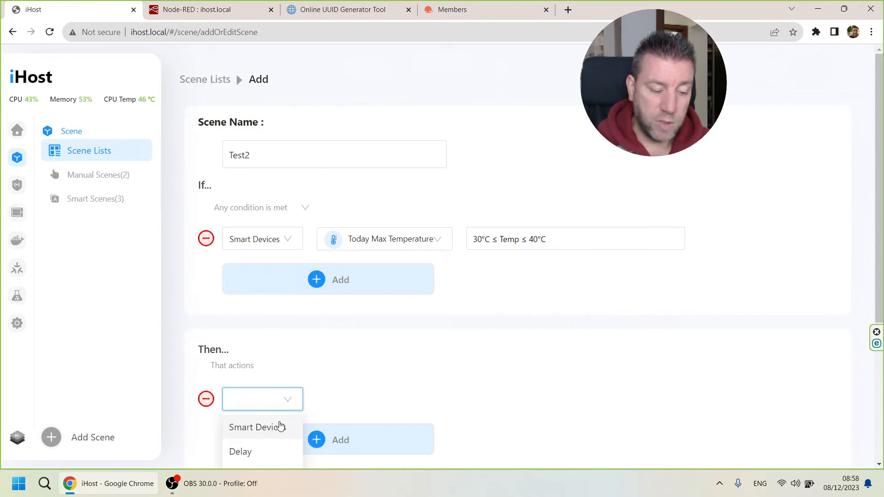
{"action": "left_click", "coordinate": [279, 425]}
{"action": "scroll", "coordinate": [414, 391], "scroll_direction": "down", "scroll_amount": 1}
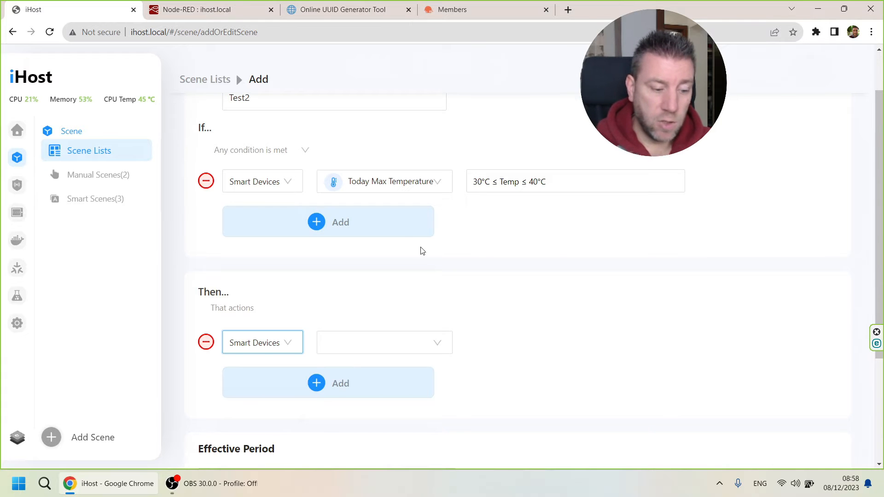
{"action": "scroll", "coordinate": [309, 124], "scroll_direction": "up", "scroll_amount": 1}
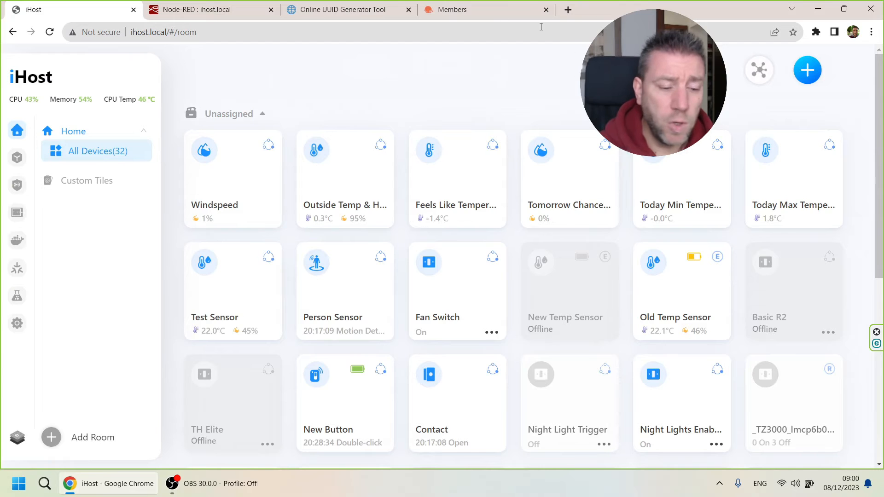
Step: Switch to the OpenWeather account and review the One Call API 3.0 billing plan and the subscribed services
{"action": "left_click", "coordinate": [456, 9]}
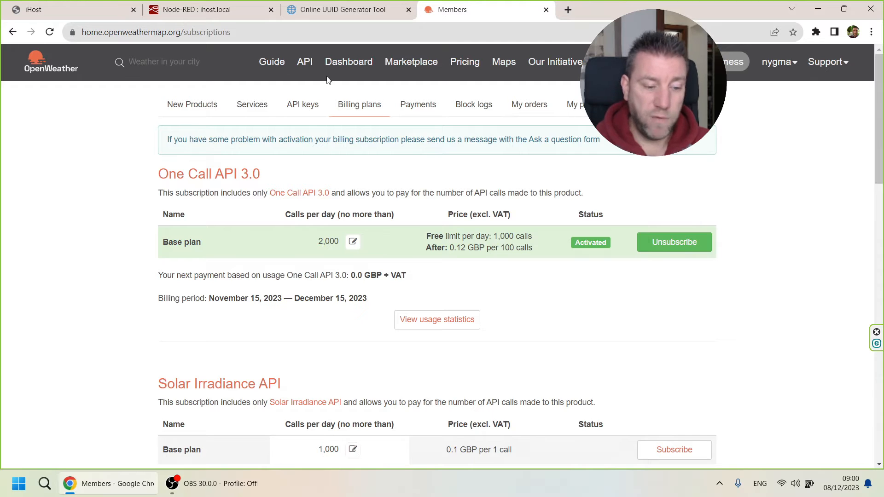
{"action": "left_click", "coordinate": [247, 108]}
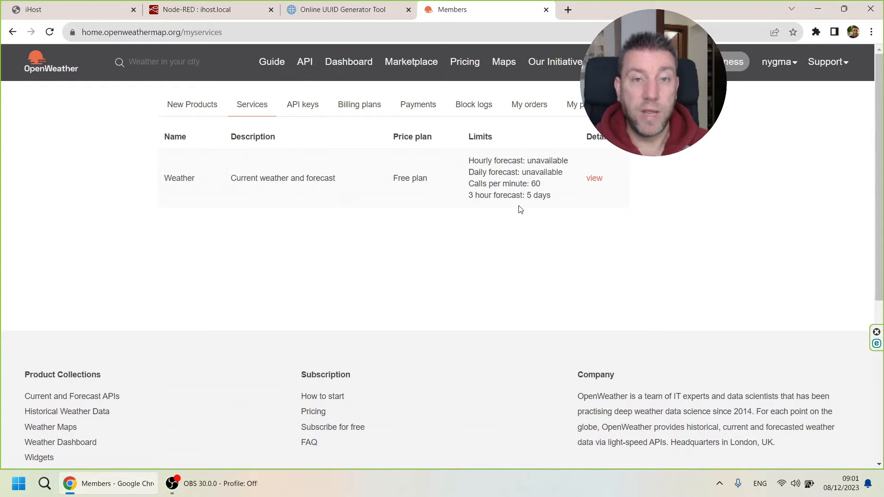
{"action": "left_click", "coordinate": [13, 32]}
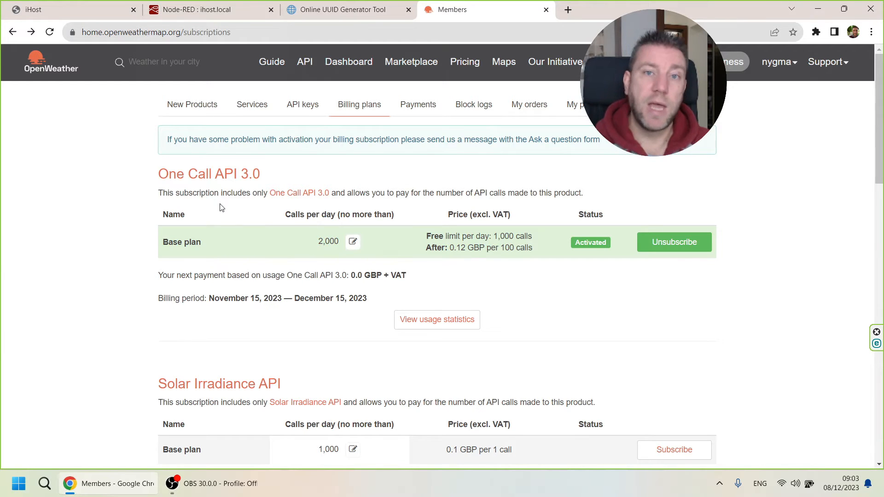
Step: Switch to Node-RED, open the Weather flow and bring both of its node groups fully into view
{"action": "left_click", "coordinate": [200, 10]}
{"action": "left_click", "coordinate": [405, 79]}
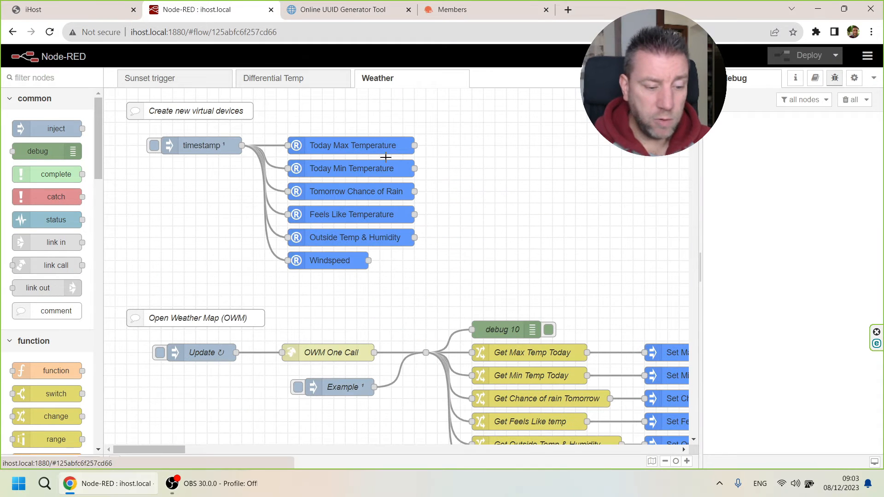
{"action": "scroll", "coordinate": [489, 297], "scroll_direction": "down", "scroll_amount": 3}
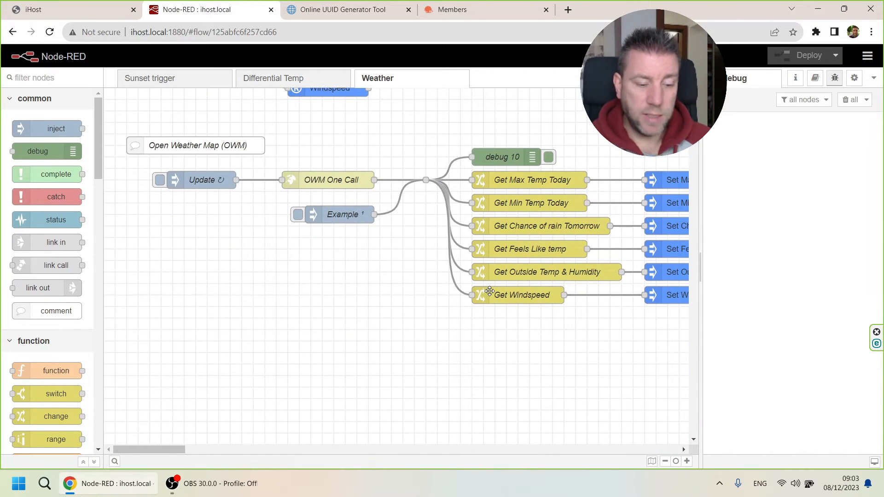
{"action": "scroll", "coordinate": [489, 291], "scroll_direction": "up", "scroll_amount": 3}
{"action": "scroll", "coordinate": [489, 291], "scroll_direction": "down", "scroll_amount": 1}
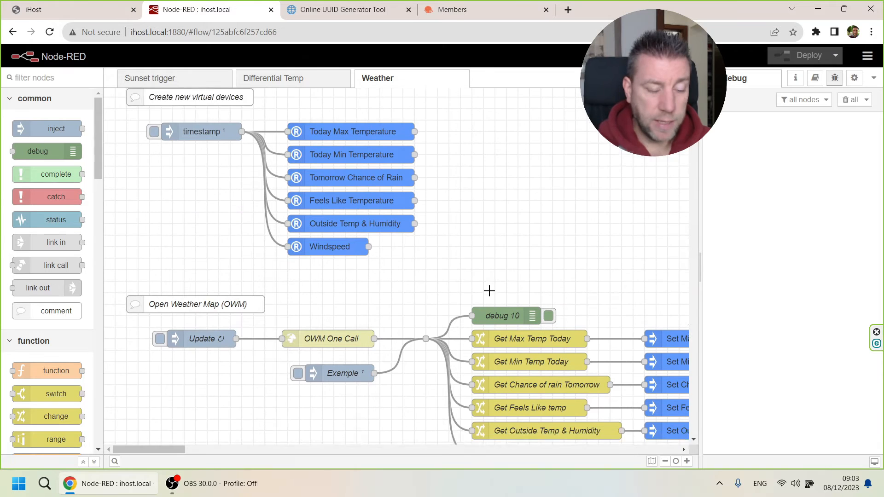
{"action": "left_click", "coordinate": [665, 461]}
{"action": "left_click", "coordinate": [664, 460]}
{"action": "left_click", "coordinate": [665, 461]}
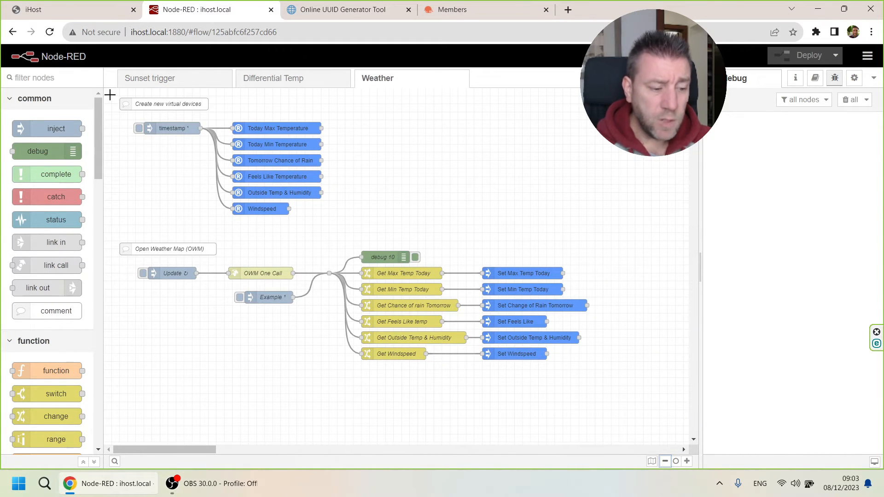
Step: Select the Create new virtual devices group and compare its nodes with the device tiles in iHost
{"action": "left_click_drag", "start_coordinate": [110, 95], "coordinate": [640, 401]}
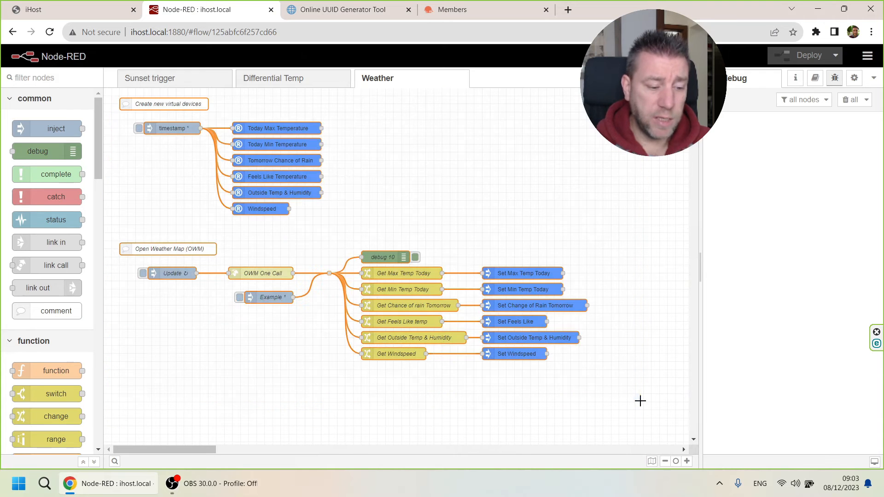
{"action": "left_click_drag", "start_coordinate": [113, 93], "coordinate": [361, 226]}
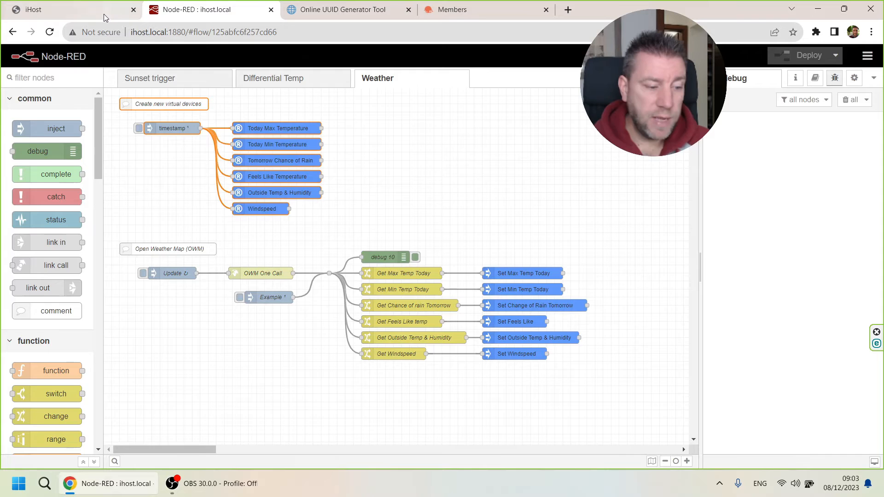
{"action": "left_click", "coordinate": [99, 11]}
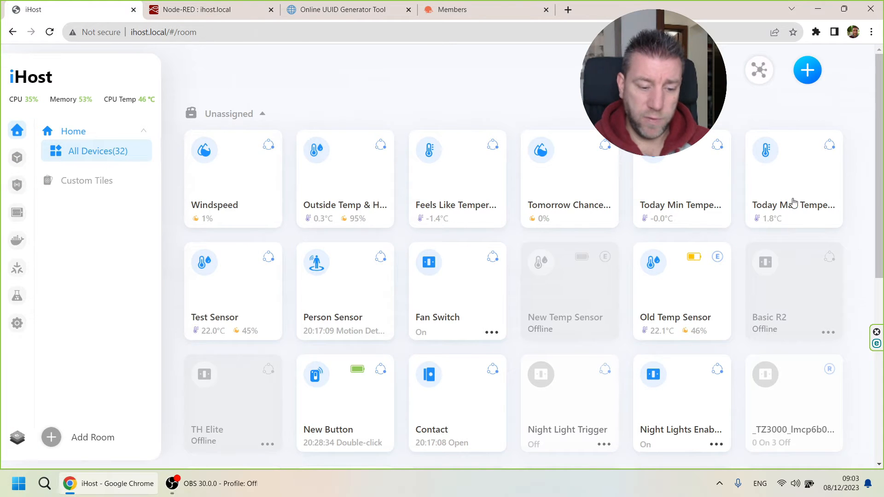
{"action": "left_click", "coordinate": [218, 6]}
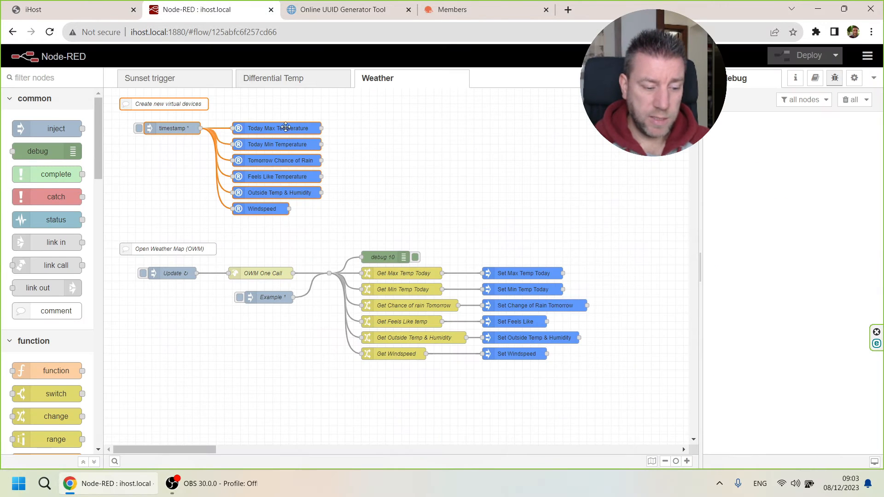
Step: Examine the Open Weather Map group, including the Update node's repeat interval and the OWM One Call node's request settings
{"action": "left_click_drag", "start_coordinate": [112, 229], "coordinate": [617, 403]}
{"action": "left_click", "coordinate": [171, 287]}
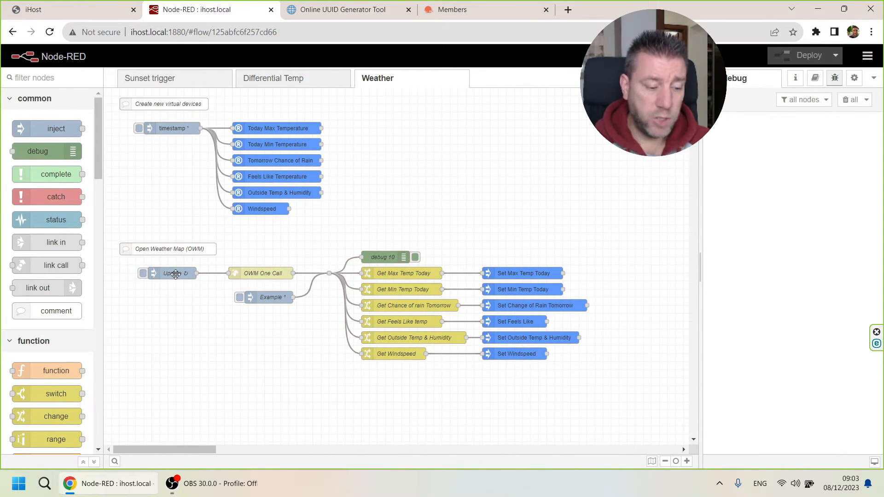
{"action": "double_click", "coordinate": [181, 274]}
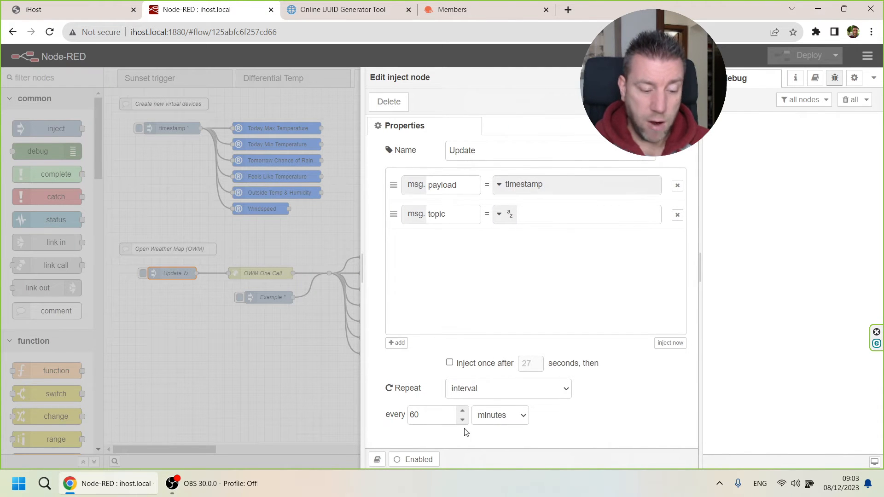
{"action": "key", "text": "Escape"}
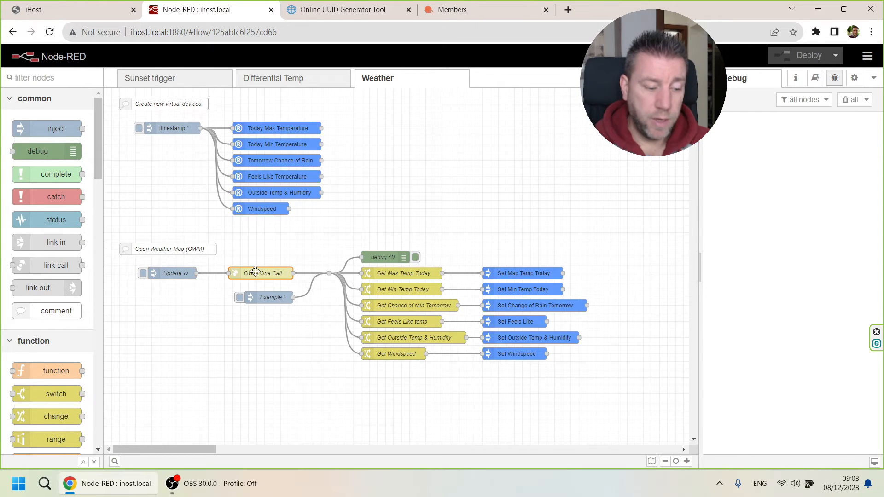
{"action": "double_click", "coordinate": [255, 272]}
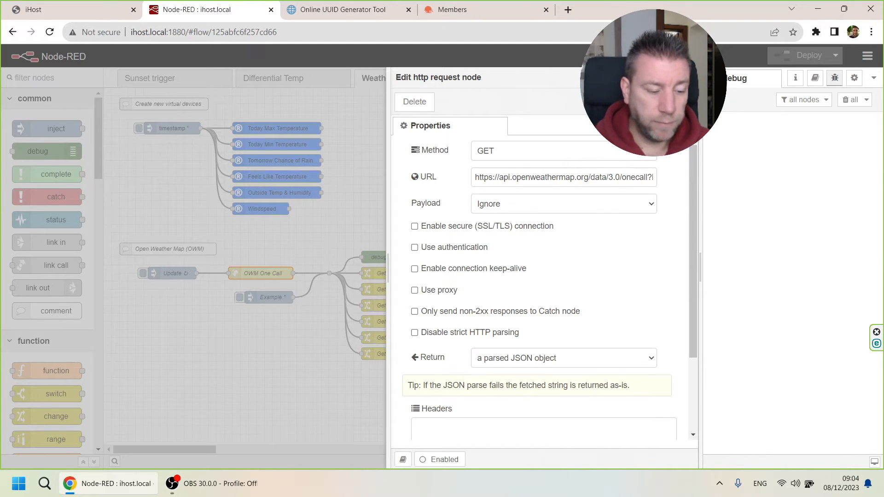
{"action": "left_click", "coordinate": [633, 101]}
Step: Highlight in turn the OWM One Call and Example nodes, the Get and Set node pairs, and the virtual device nodes
{"action": "left_click_drag", "start_coordinate": [215, 258], "coordinate": [306, 334]}
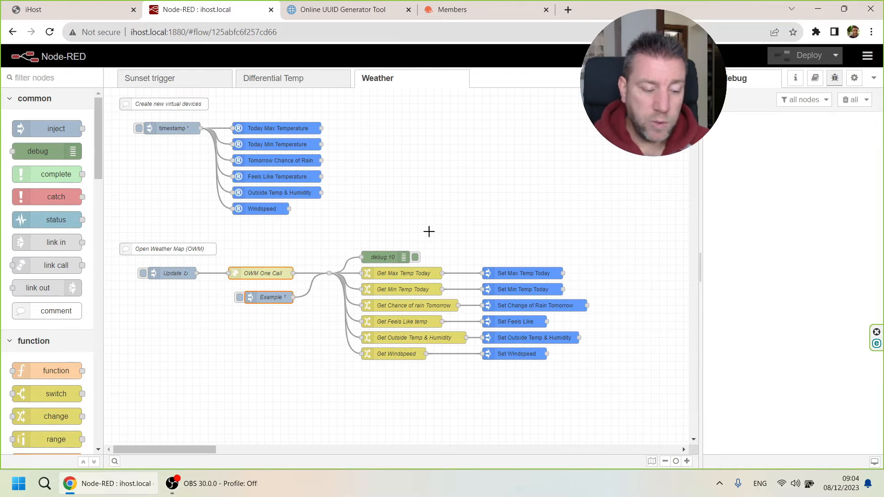
{"action": "left_click_drag", "start_coordinate": [353, 265], "coordinate": [605, 393]}
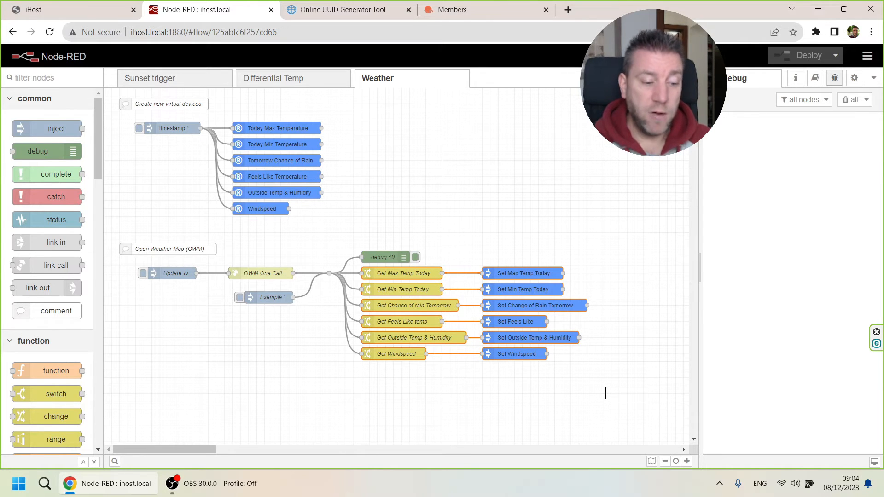
{"action": "left_click_drag", "start_coordinate": [223, 112], "coordinate": [354, 234]}
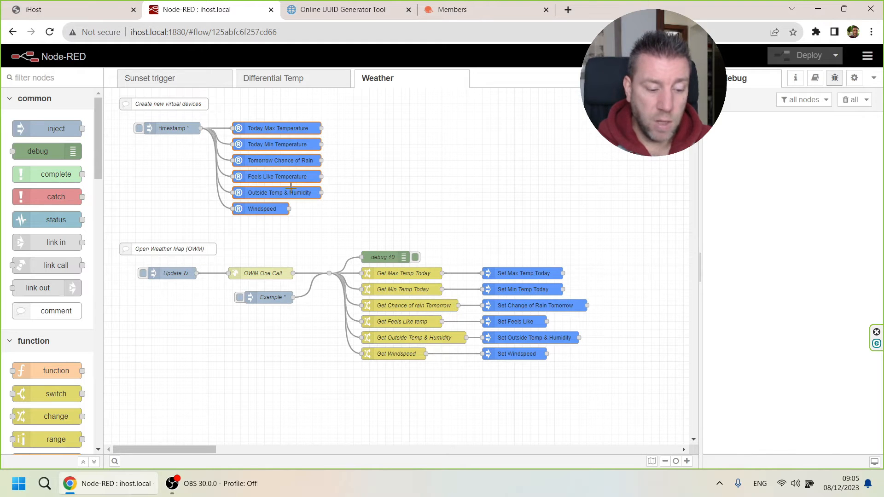
{"action": "left_click_drag", "start_coordinate": [224, 115], "coordinate": [382, 237]}
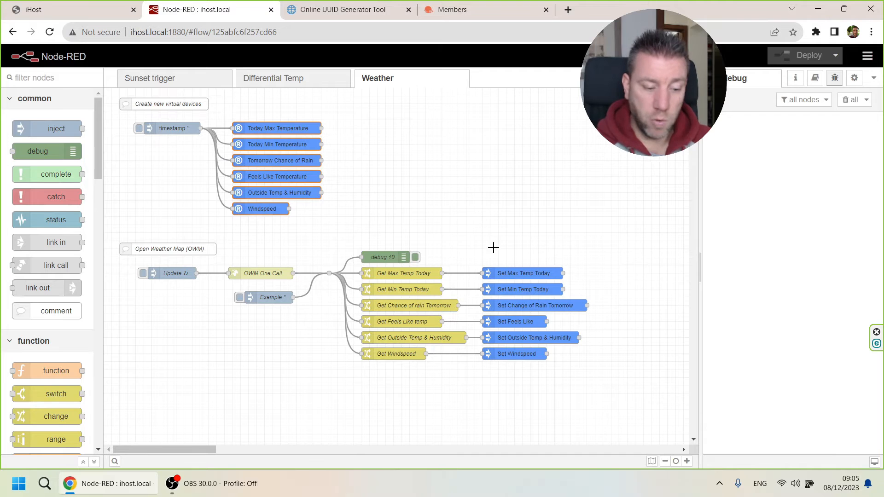
{"action": "left_click_drag", "start_coordinate": [348, 242], "coordinate": [622, 404]}
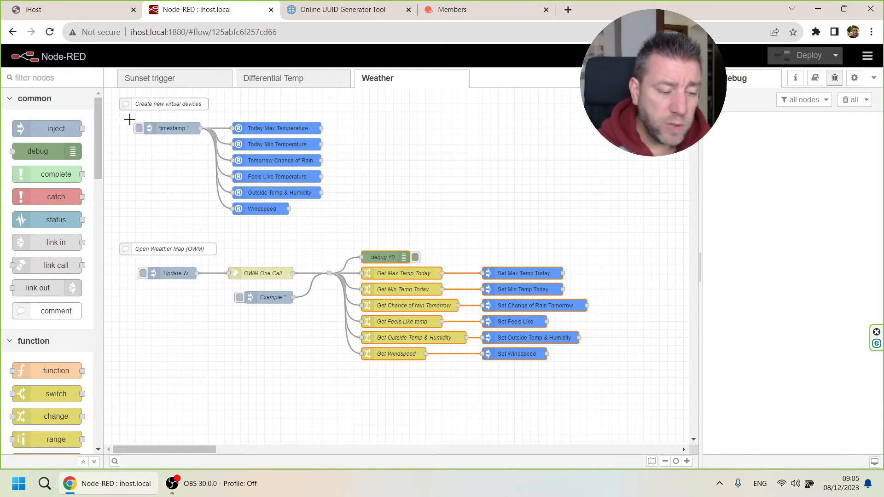
{"action": "left_click_drag", "start_coordinate": [118, 115], "coordinate": [370, 225]}
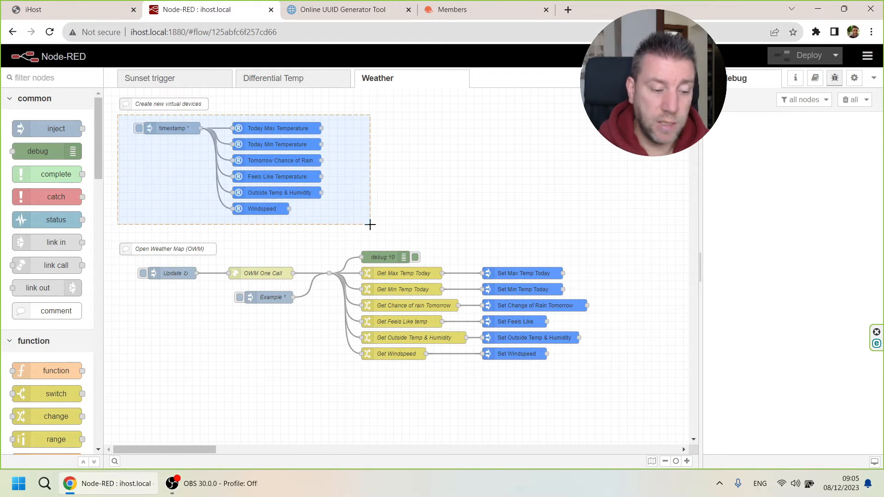
{"action": "left_click_drag", "start_coordinate": [370, 224], "coordinate": [371, 224]}
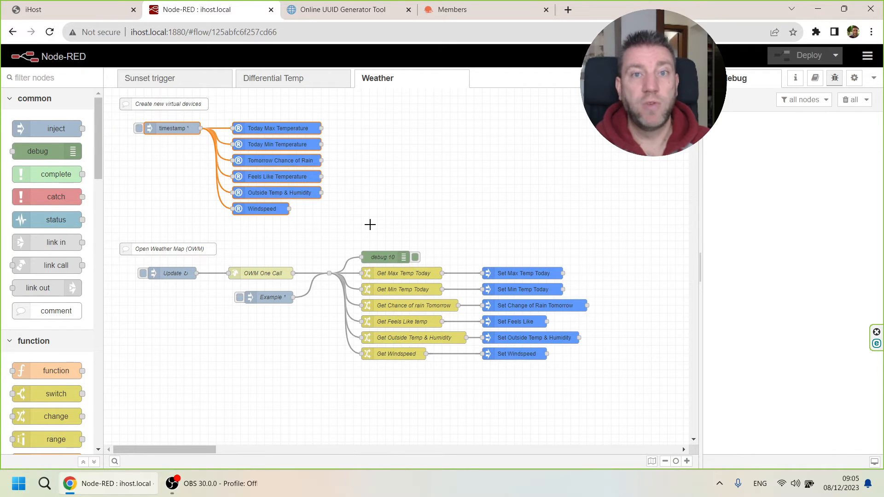
Step: Inspect the timestamp inject node's startup and repeat settings in the Create new virtual devices group, leaving the node unchanged
{"action": "left_click", "coordinate": [370, 224]}
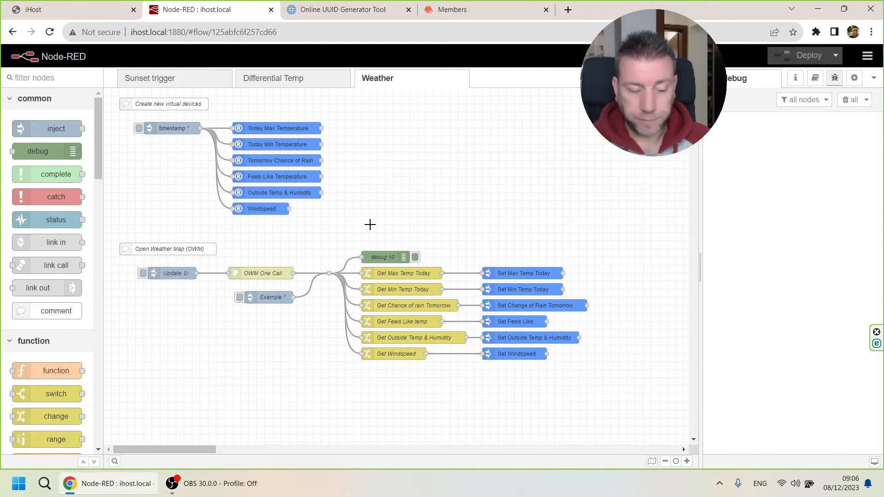
{"action": "left_click_drag", "start_coordinate": [118, 115], "coordinate": [213, 160]}
{"action": "left_click", "coordinate": [180, 179]}
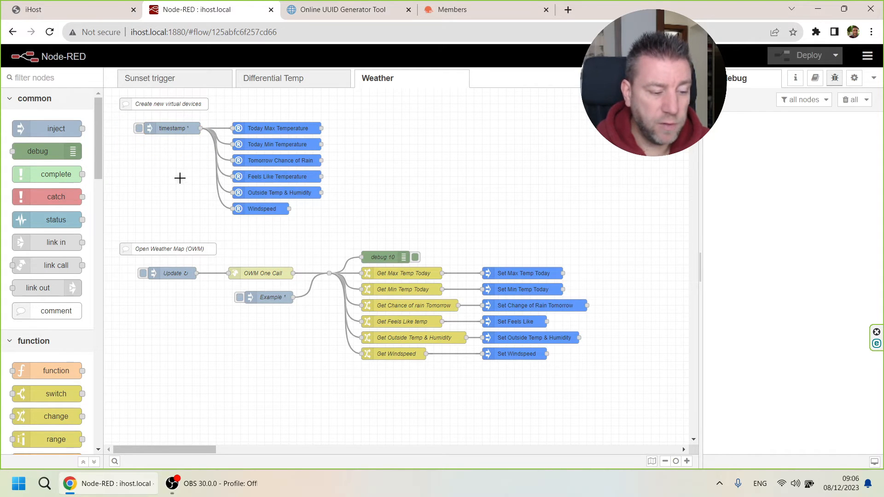
{"action": "double_click", "coordinate": [170, 129]}
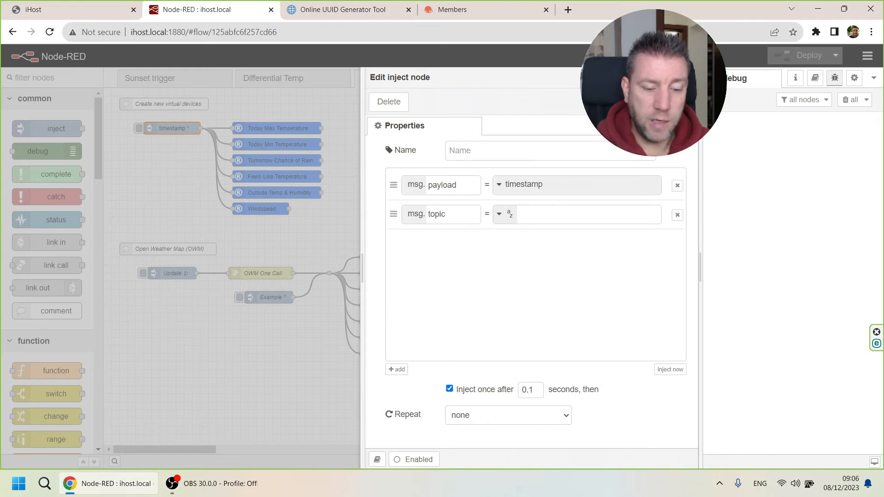
{"action": "left_click", "coordinate": [633, 102]}
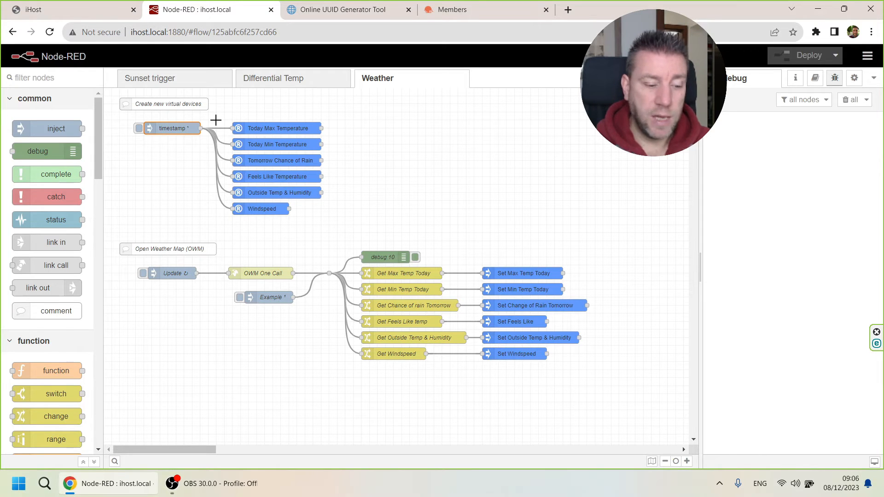
Step: Examine the Today Max Temperature node's name and device name, and check the iHost server configuration it uses
{"action": "left_click_drag", "start_coordinate": [215, 114], "coordinate": [378, 224]}
{"action": "double_click", "coordinate": [280, 127]}
{"action": "left_click_drag", "start_coordinate": [409, 268], "coordinate": [252, 278]}
{"action": "left_click_drag", "start_coordinate": [434, 152], "coordinate": [338, 151]}
{"action": "left_click_drag", "start_coordinate": [430, 235], "coordinate": [202, 231]}
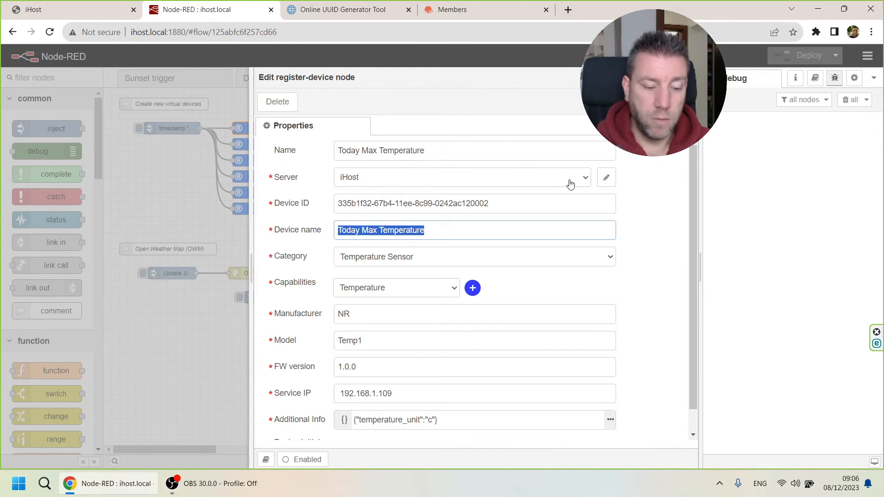
{"action": "left_click", "coordinate": [606, 178]}
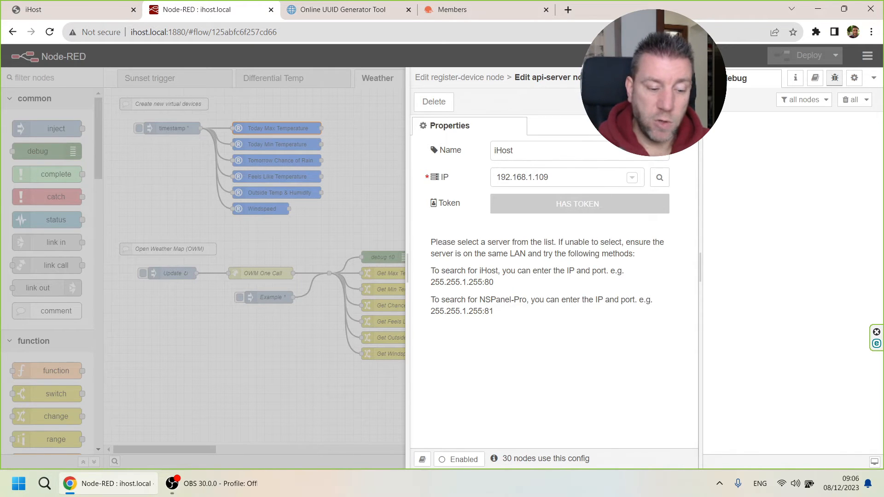
{"action": "left_click", "coordinate": [630, 102]}
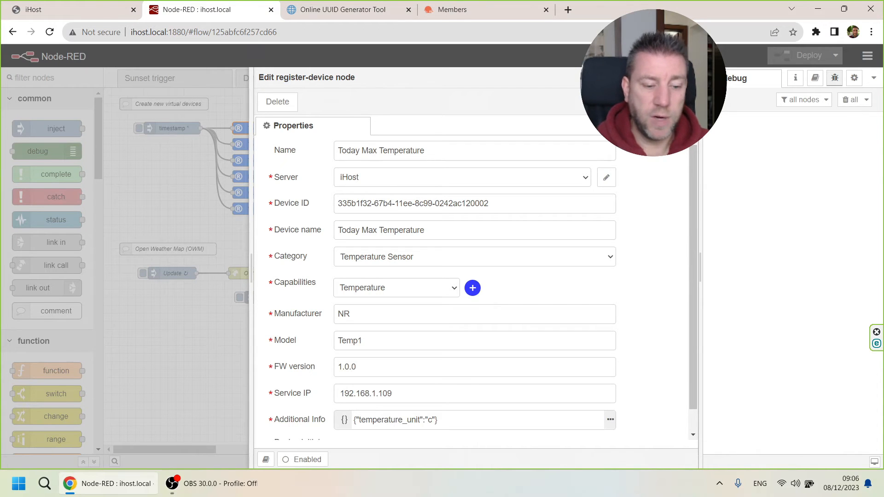
Step: Highlight the Today Max Temperature node's device ID and generate fresh version 1 UUIDs in the Online UUID Generator, then return to Node-RED
{"action": "left_click_drag", "start_coordinate": [525, 201], "coordinate": [336, 203]}
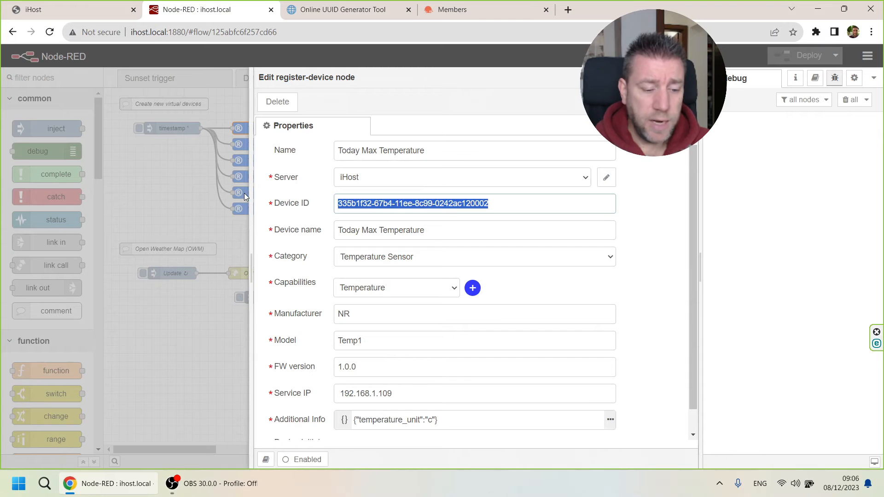
{"action": "left_click", "coordinate": [367, 205]}
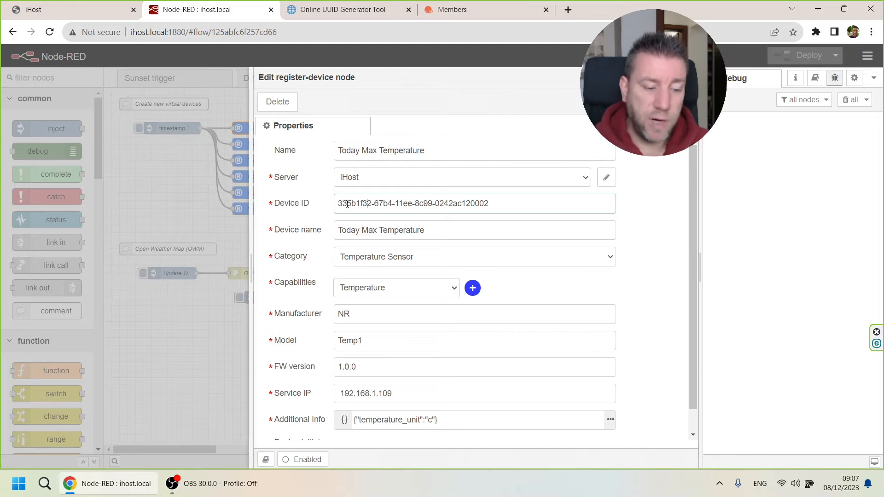
{"action": "left_click", "coordinate": [343, 9]}
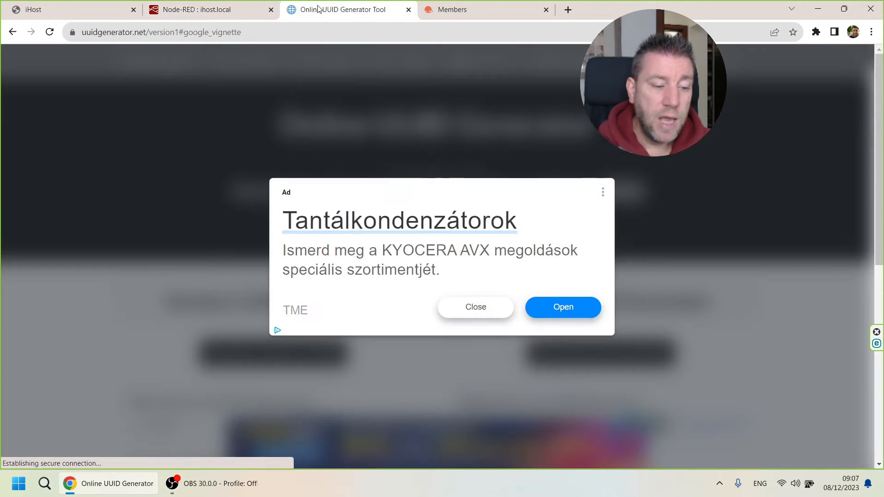
{"action": "left_click", "coordinate": [487, 308]}
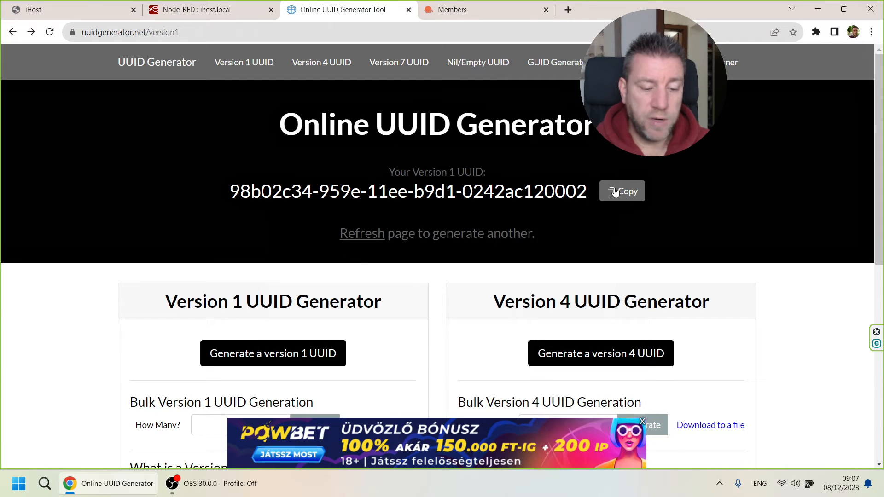
{"action": "left_click", "coordinate": [349, 239]}
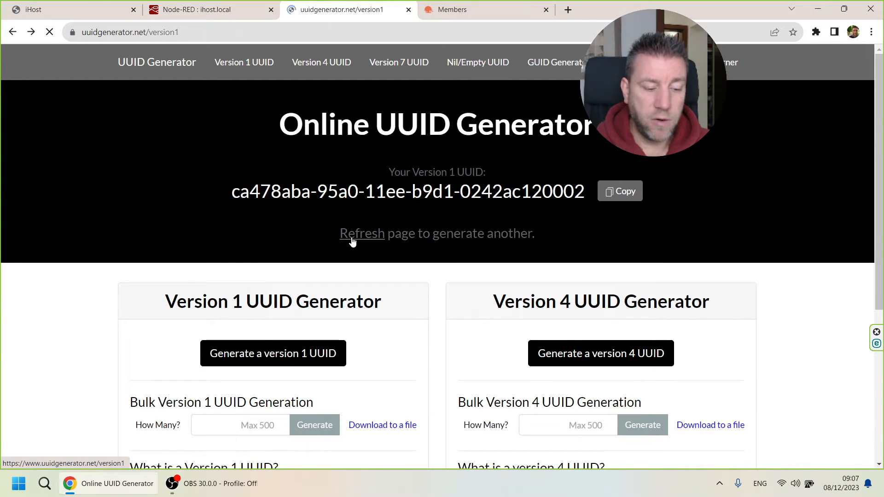
{"action": "left_click", "coordinate": [350, 240]}
{"action": "left_click", "coordinate": [359, 240]}
{"action": "left_click", "coordinate": [204, 13]}
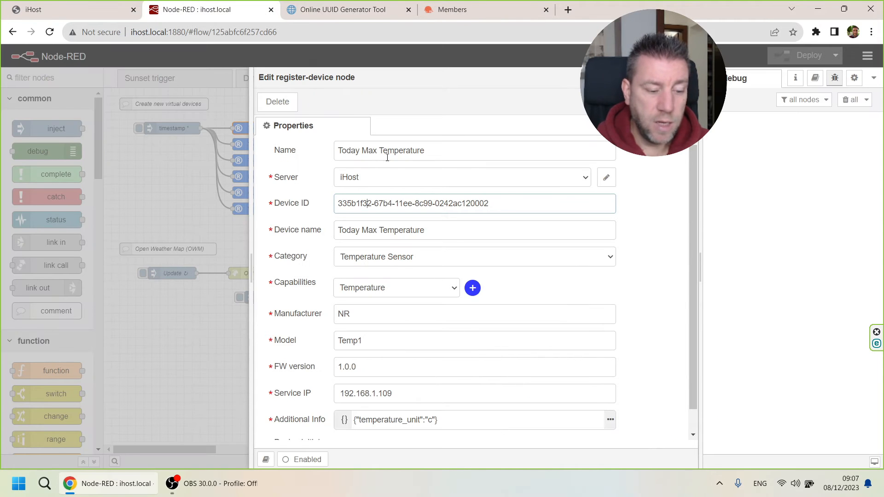
Step: Review the Today Max Temperature node's device ID and the available device categories, keeping Temperature Sensor selected
{"action": "left_click_drag", "start_coordinate": [491, 208], "coordinate": [303, 200]}
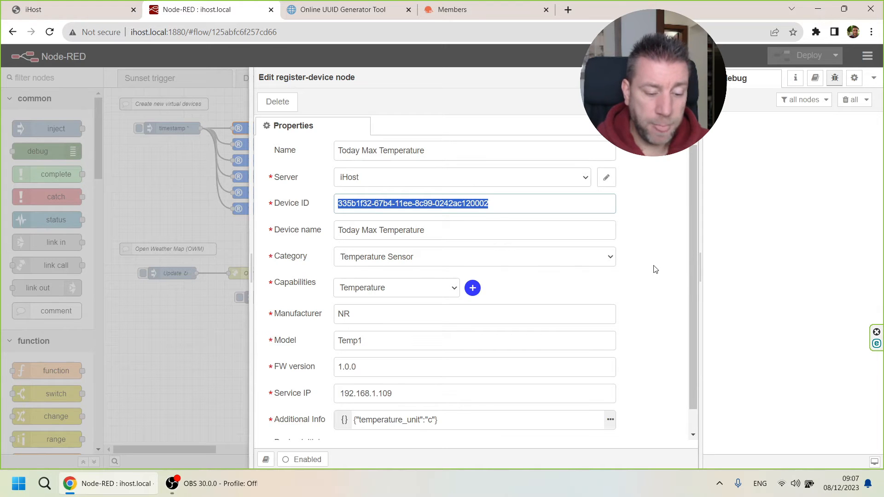
{"action": "left_click", "coordinate": [333, 233]}
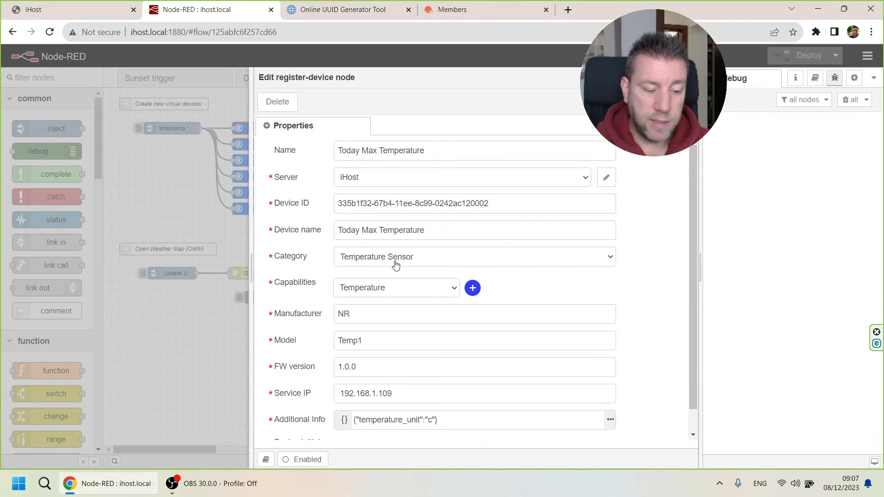
{"action": "left_click", "coordinate": [416, 264]}
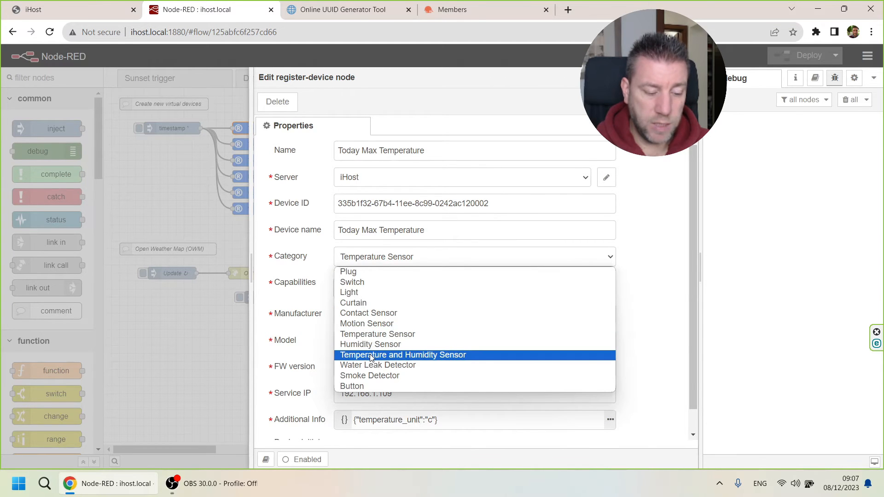
{"action": "left_click", "coordinate": [659, 257]}
Step: Point out the Service IP value in the Today Max Temperature node's properties
{"action": "scroll", "coordinate": [657, 238], "scroll_direction": "down", "scroll_amount": 1}
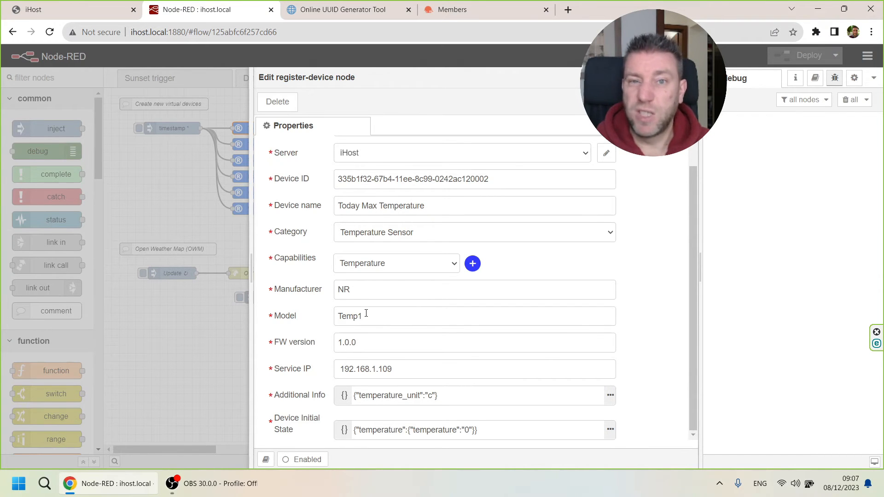
{"action": "left_click_drag", "start_coordinate": [407, 372], "coordinate": [296, 372]}
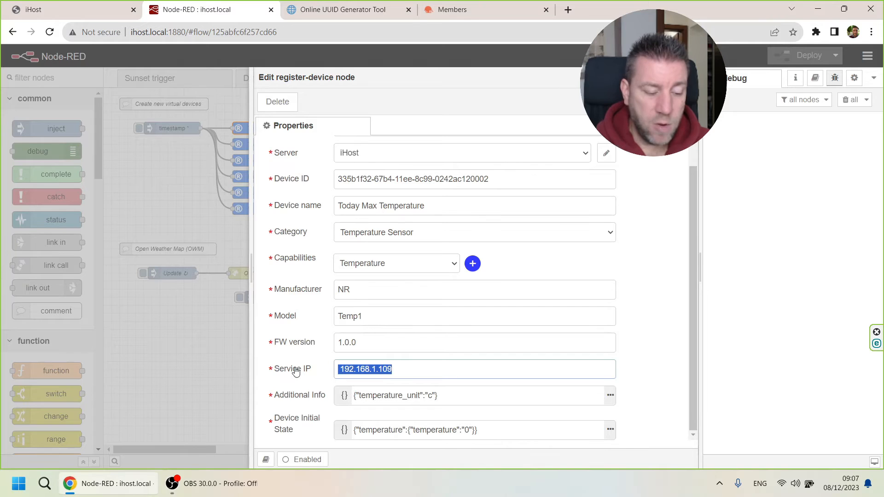
{"action": "left_click", "coordinate": [384, 370]}
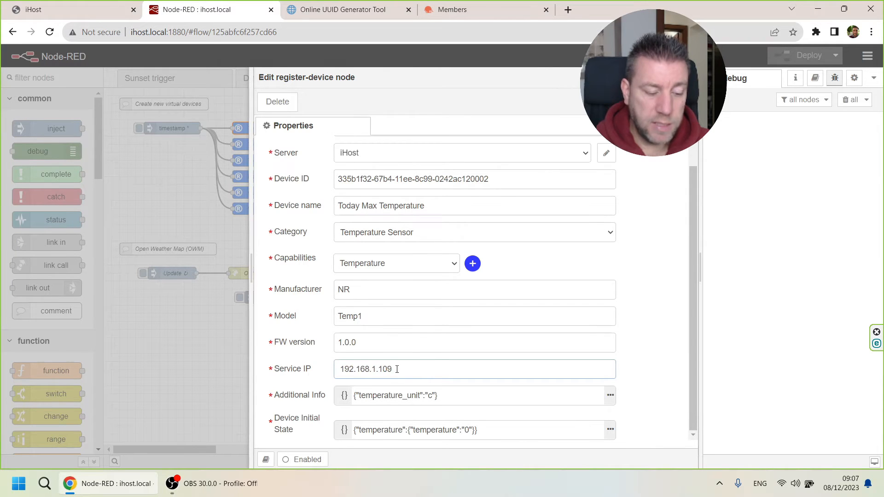
{"action": "left_click_drag", "start_coordinate": [397, 369], "coordinate": [318, 372]}
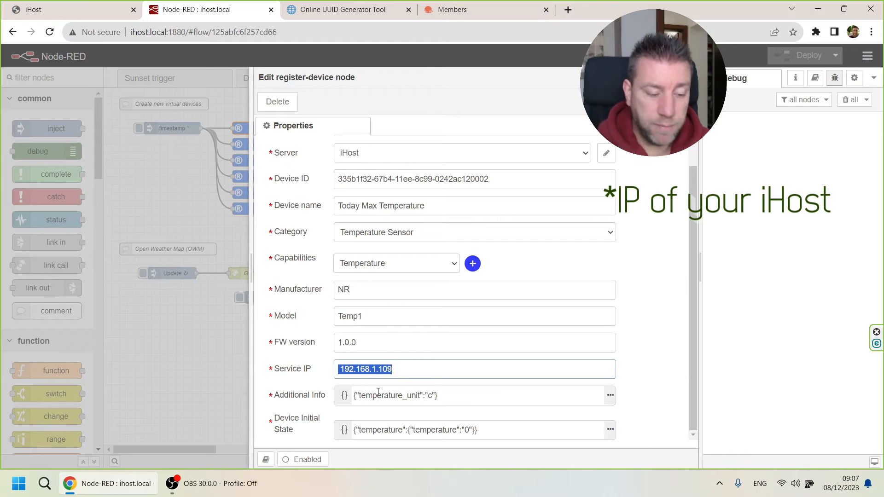
{"action": "left_click", "coordinate": [404, 369]}
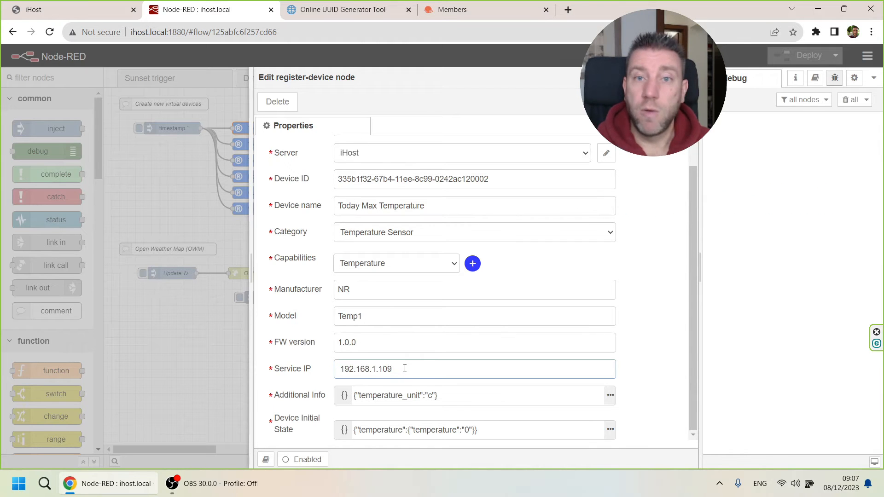
{"action": "left_click_drag", "start_coordinate": [405, 368], "coordinate": [309, 364]}
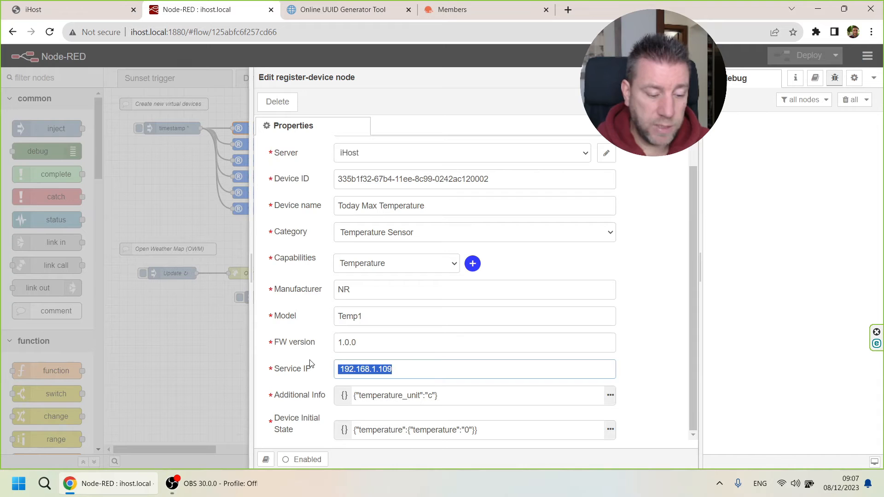
Step: Highlight the temperature unit in Additional Info and the temperature value in Device Initial State, and close the node without changes
{"action": "left_click", "coordinate": [363, 395]}
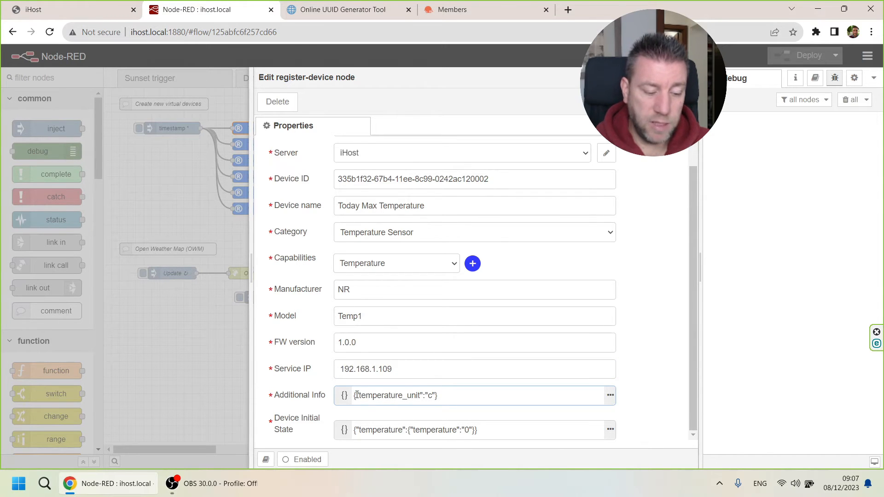
{"action": "left_click_drag", "start_coordinate": [356, 395], "coordinate": [432, 395]}
{"action": "left_click", "coordinate": [431, 397]}
{"action": "double_click", "coordinate": [431, 396]}
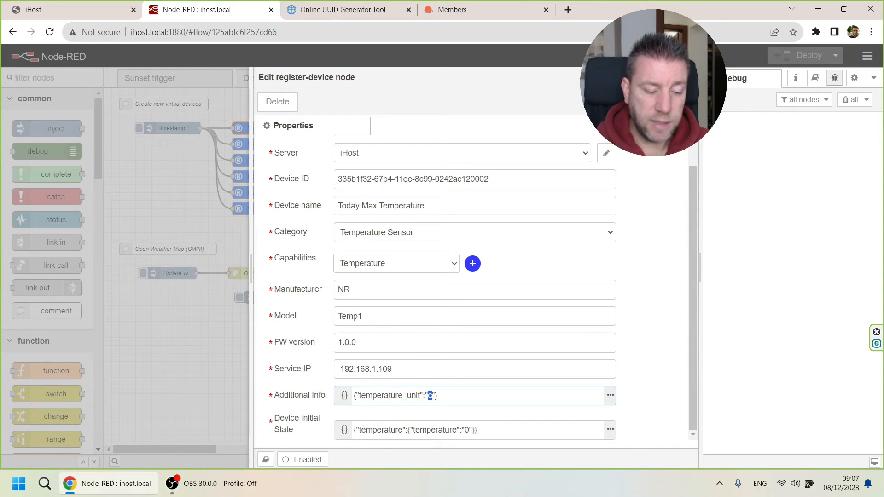
{"action": "double_click", "coordinate": [468, 430]}
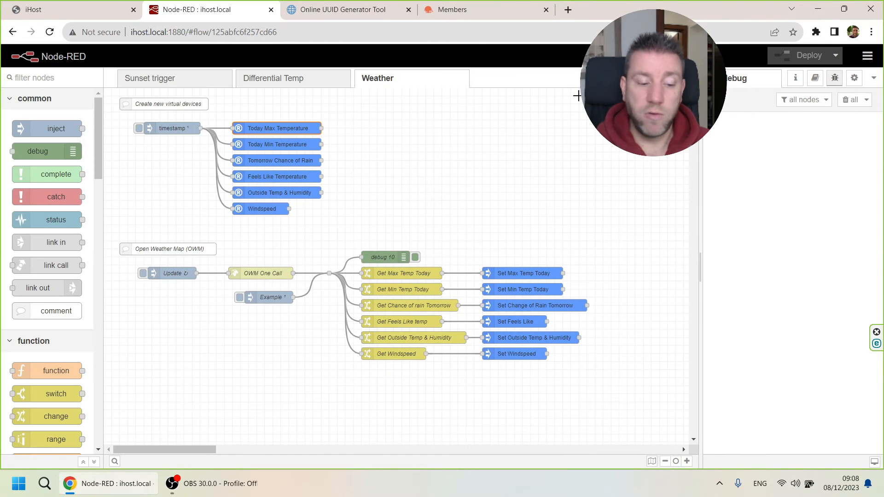
Step: Compare the selected virtual device nodes in Node-RED with their matching weather sensor tiles in iHost
{"action": "left_click", "coordinate": [85, 14]}
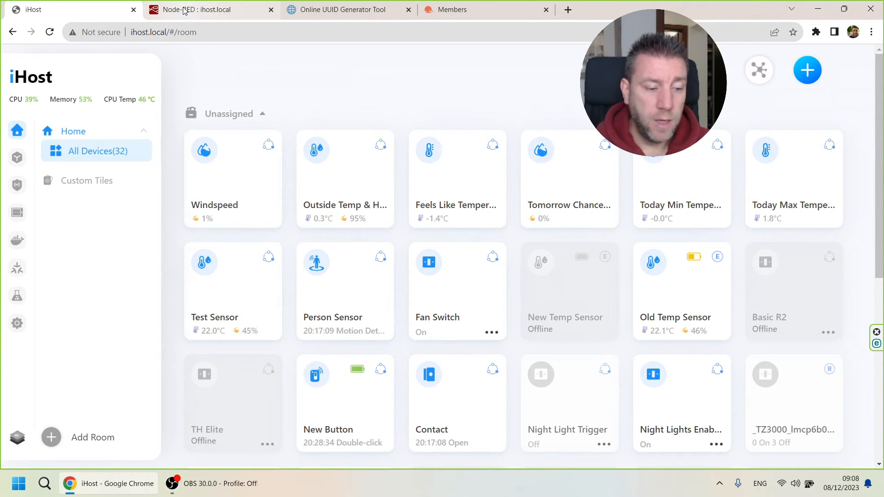
{"action": "left_click", "coordinate": [234, 10]}
{"action": "left_click_drag", "start_coordinate": [115, 110], "coordinate": [478, 237]}
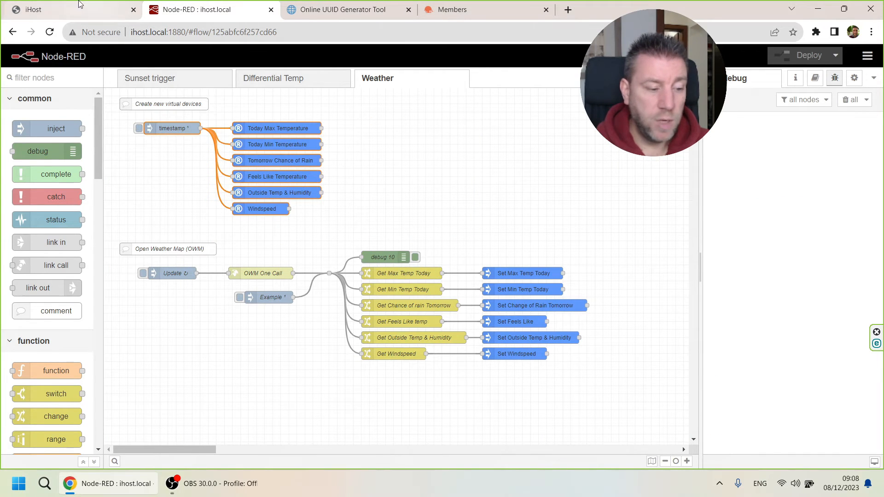
{"action": "left_click", "coordinate": [35, 10]}
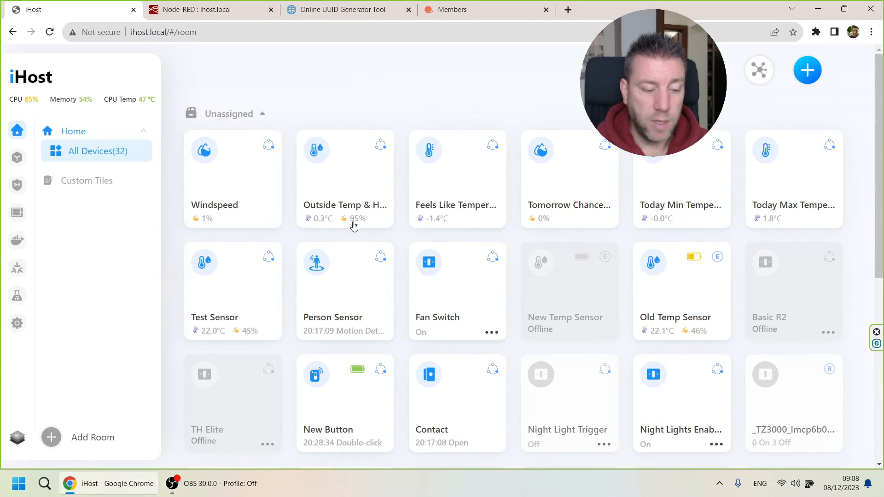
{"action": "left_click", "coordinate": [215, 9]}
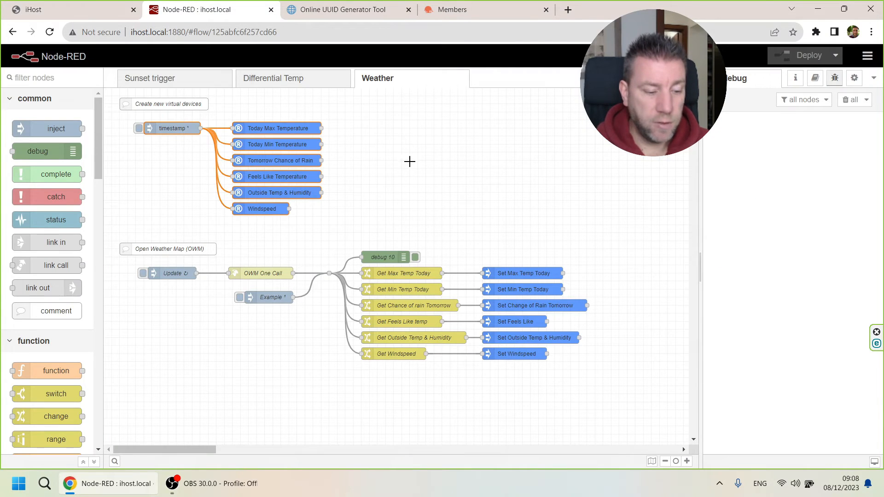
Step: Inspect the Today Min Temperature node's device name and device ID, and close it without changes
{"action": "double_click", "coordinate": [264, 144]}
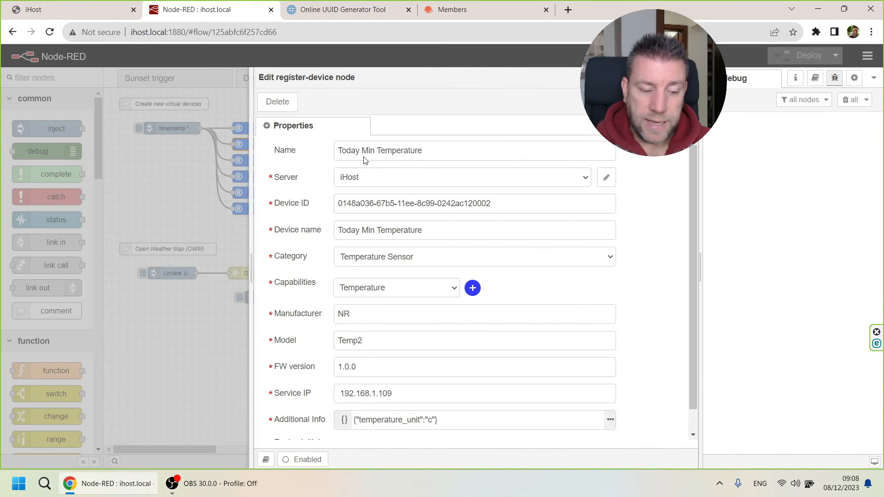
{"action": "left_click_drag", "start_coordinate": [339, 148], "coordinate": [281, 233]}
{"action": "left_click", "coordinate": [420, 230]}
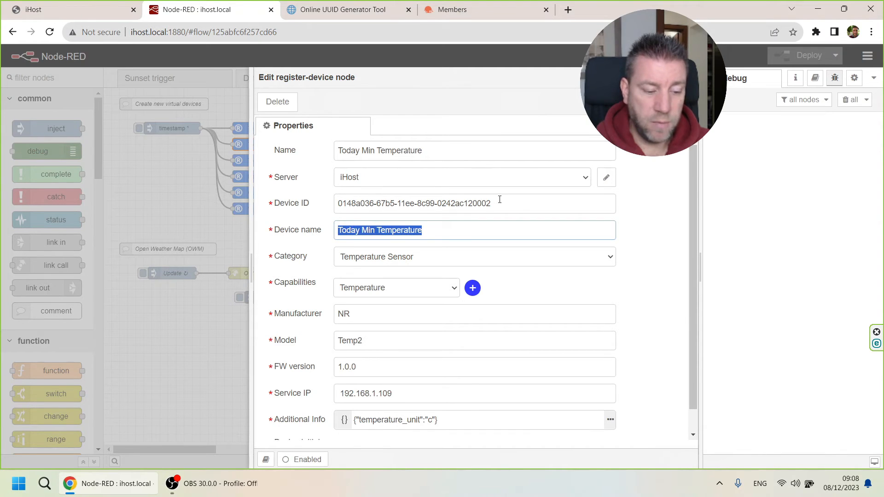
{"action": "left_click_drag", "start_coordinate": [500, 199], "coordinate": [265, 199]}
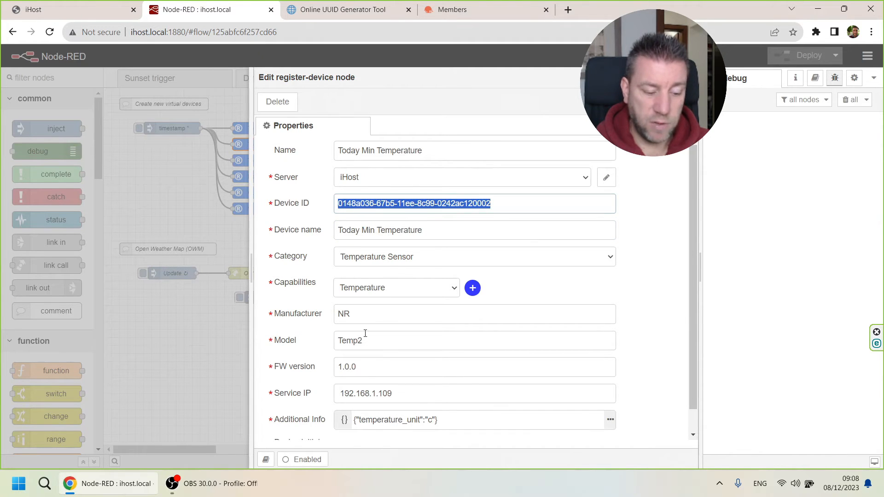
{"action": "left_click", "coordinate": [637, 102]}
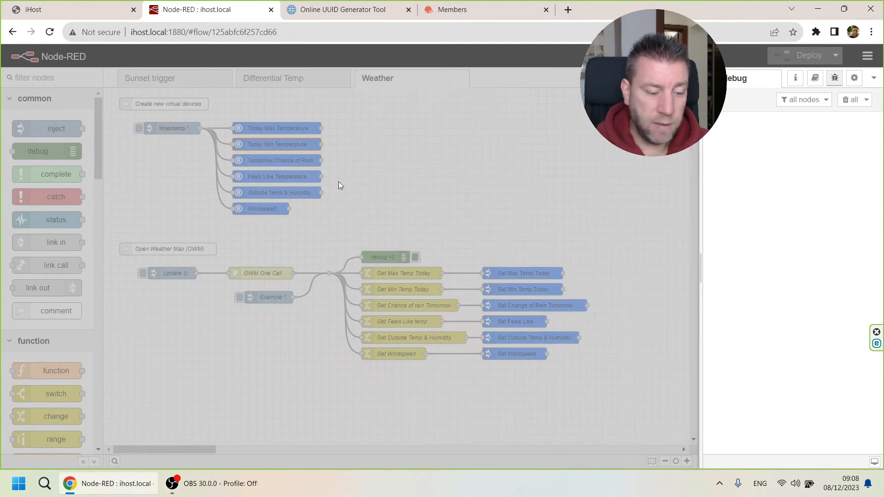
Step: Open the Tomorrow Chance of Rain node and highlight its name, device name and device ID
{"action": "double_click", "coordinate": [294, 163]}
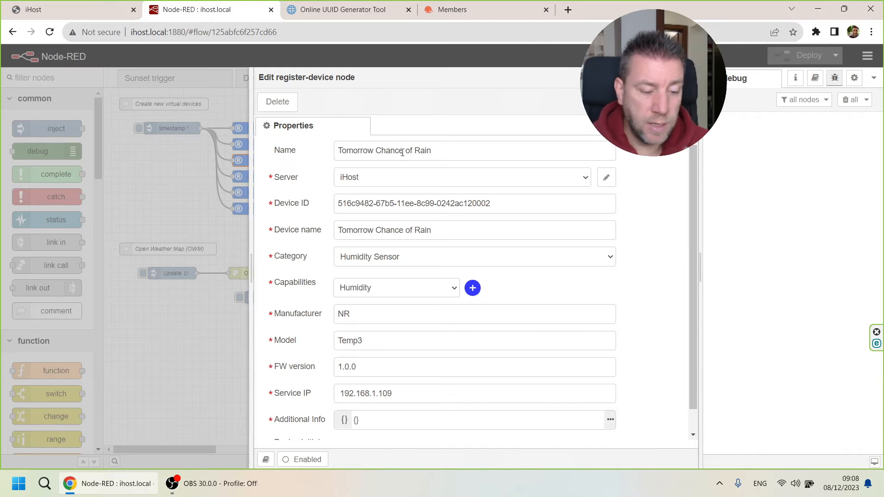
{"action": "left_click_drag", "start_coordinate": [433, 150], "coordinate": [201, 148]}
{"action": "left_click_drag", "start_coordinate": [462, 230], "coordinate": [215, 230]}
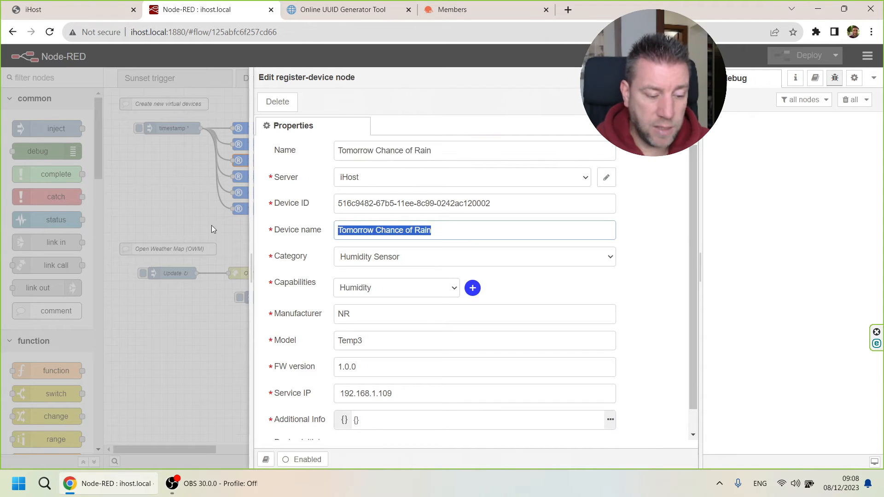
{"action": "left_click_drag", "start_coordinate": [506, 202], "coordinate": [291, 201]}
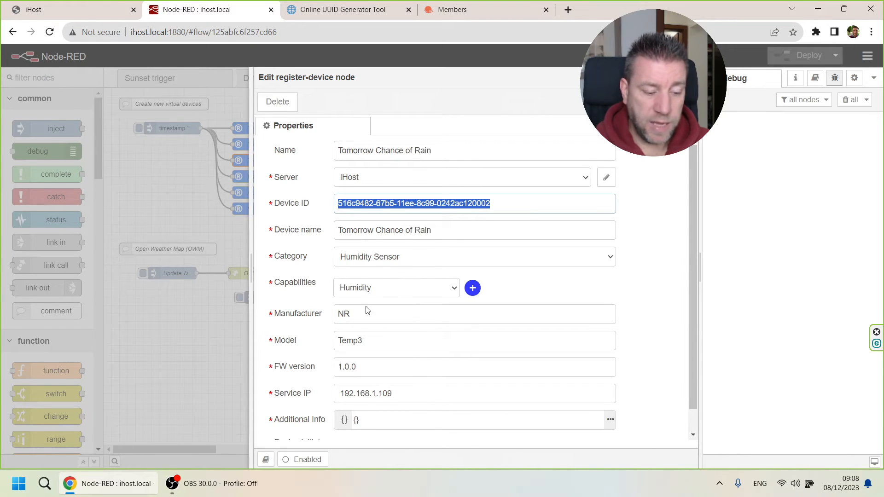
Step: Highlight the humidity value in the Tomorrow Chance of Rain node's Device Initial State, and close the node without changes
{"action": "scroll", "coordinate": [428, 338], "scroll_direction": "down", "scroll_amount": 1}
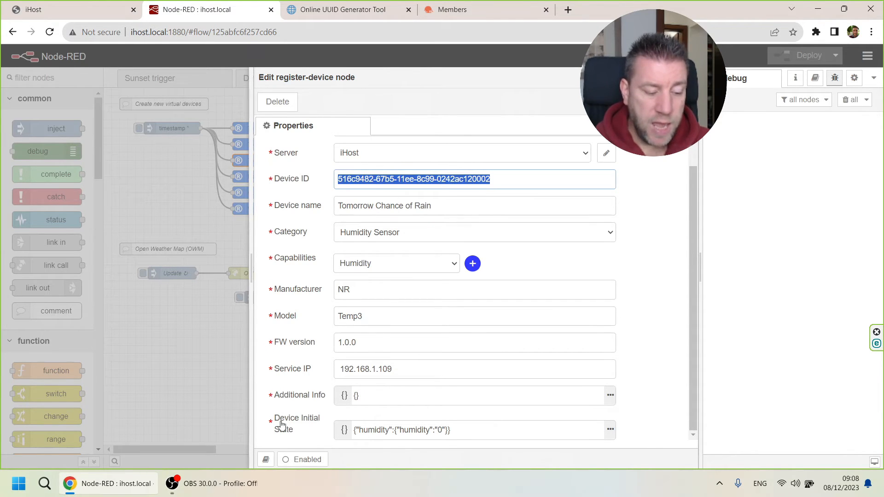
{"action": "left_click", "coordinate": [363, 429]}
{"action": "left_click_drag", "start_coordinate": [363, 430], "coordinate": [487, 428]}
{"action": "left_click", "coordinate": [489, 430]}
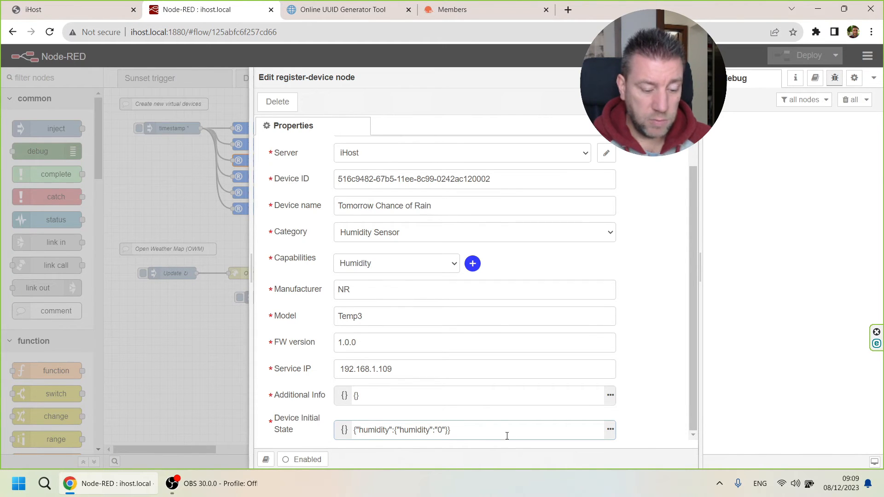
{"action": "key", "text": "ctrl+a"}
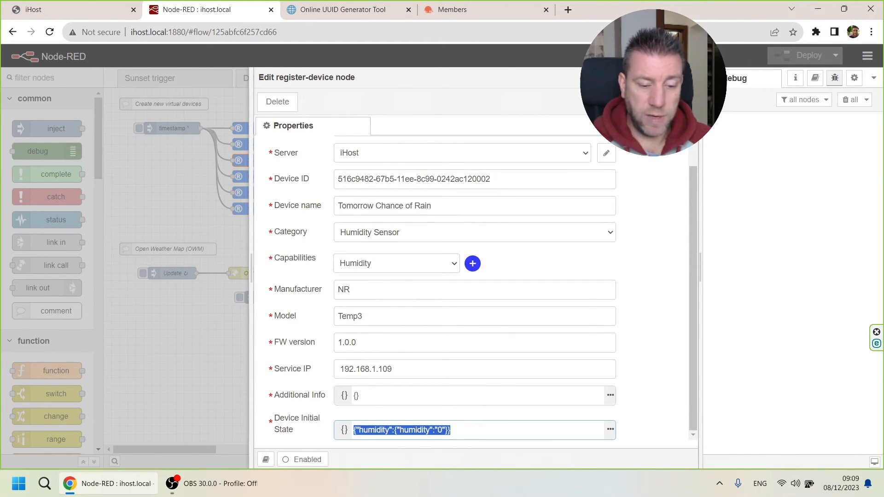
{"action": "left_click", "coordinate": [675, 102]}
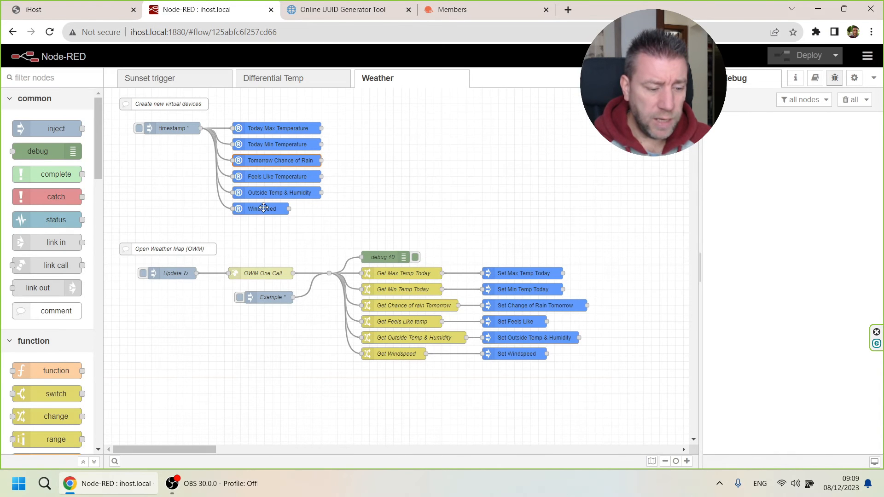
Step: Inspect the Outside Temp & Humidity node's temperature unit in Additional Info and its Device Initial State, and close it without changes
{"action": "double_click", "coordinate": [262, 193]}
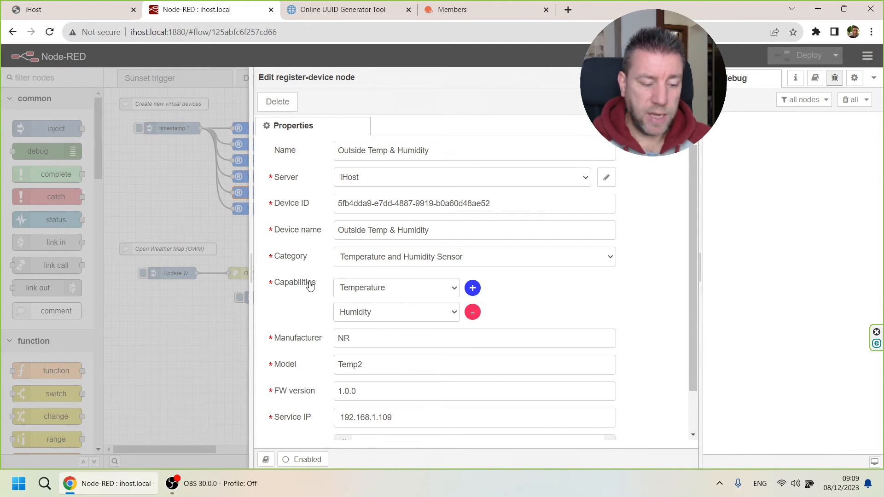
{"action": "scroll", "coordinate": [559, 299], "scroll_direction": "down", "scroll_amount": 2}
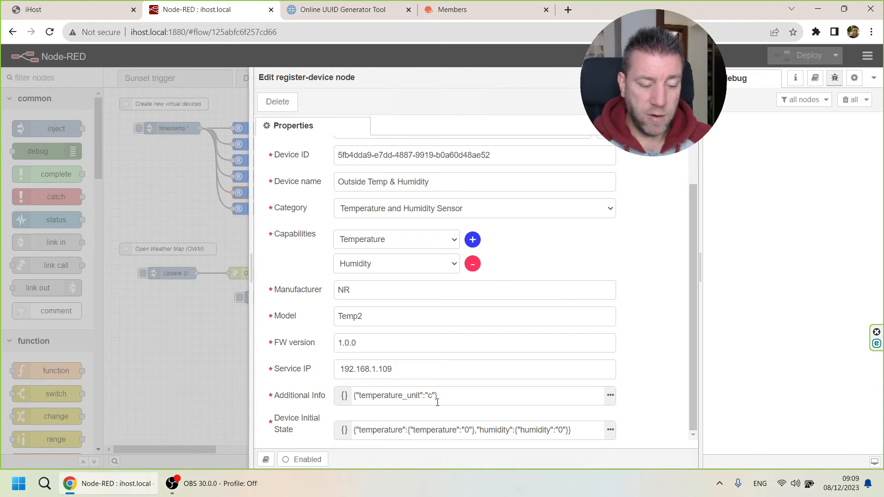
{"action": "left_click_drag", "start_coordinate": [462, 398], "coordinate": [329, 388]}
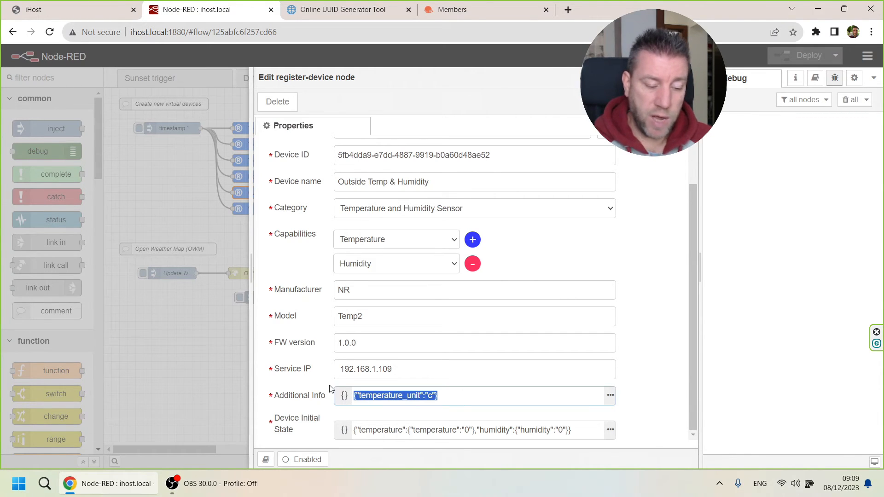
{"action": "left_click", "coordinate": [371, 398]}
{"action": "left_click_drag", "start_coordinate": [428, 397], "coordinate": [432, 397]}
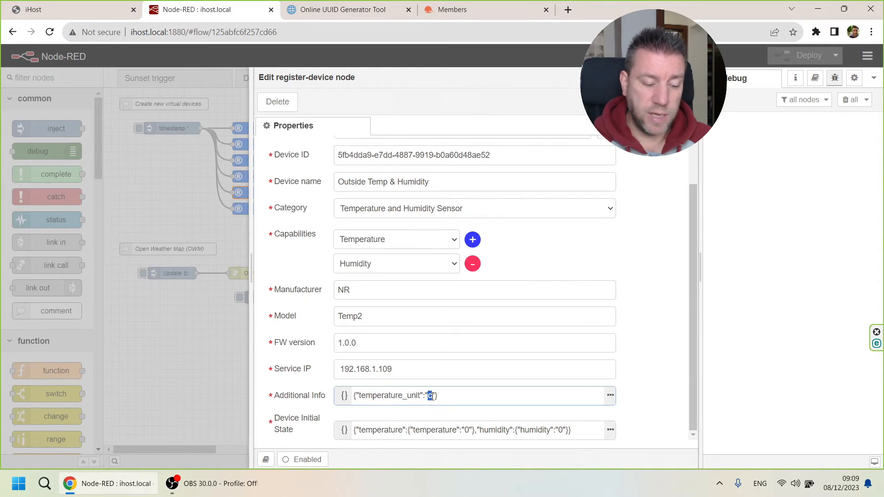
{"action": "left_click_drag", "start_coordinate": [368, 431], "coordinate": [618, 438]}
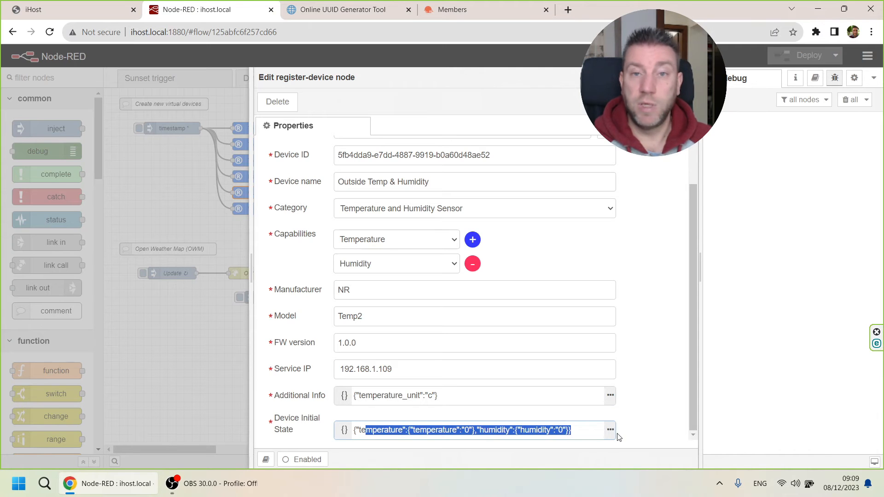
{"action": "left_click", "coordinate": [637, 101]}
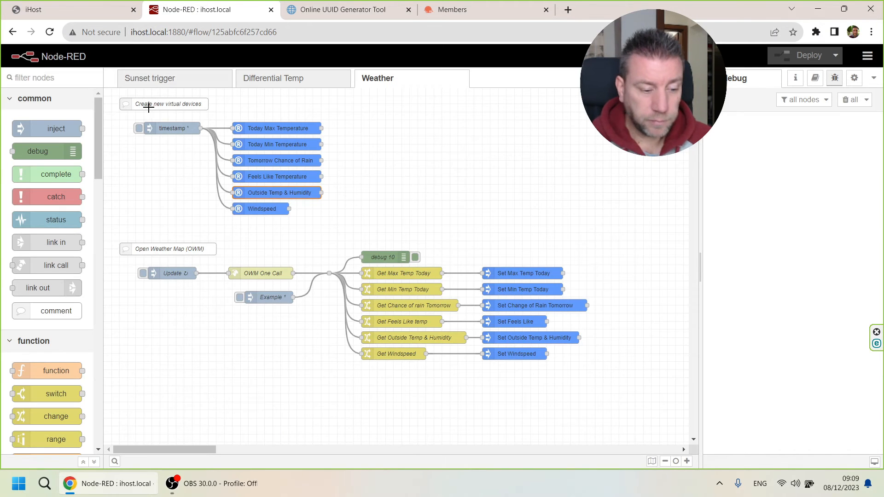
Step: Point out the virtual device nodes, and inspect the Today Max Temperature node's name, device ID and device name without changing anything
{"action": "left_click_drag", "start_coordinate": [114, 115], "coordinate": [420, 223]}
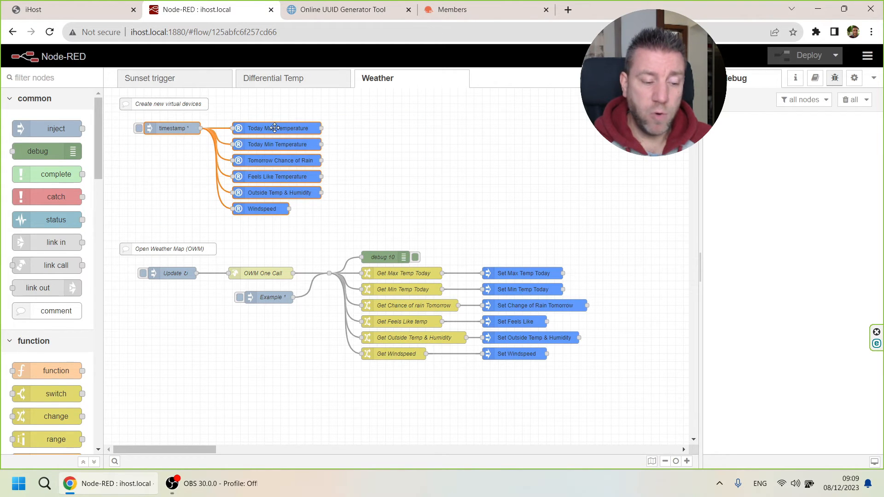
{"action": "left_click", "coordinate": [395, 129]}
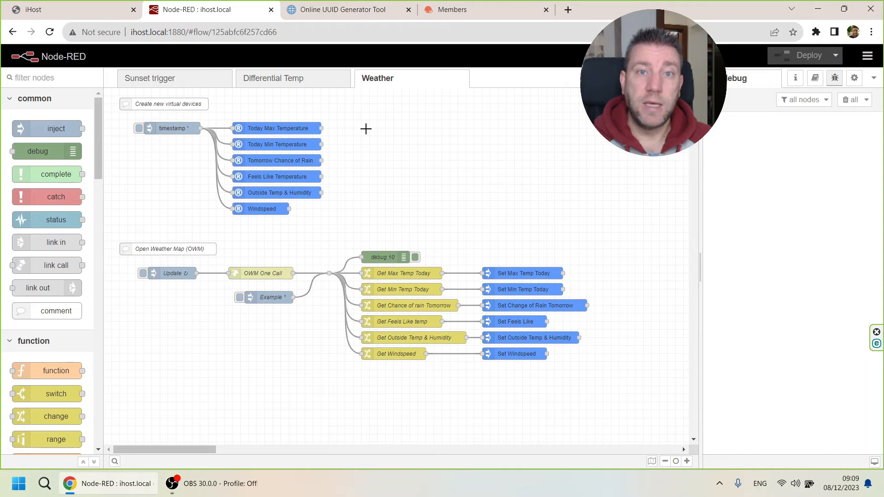
{"action": "double_click", "coordinate": [306, 131]}
{"action": "triple_click", "coordinate": [398, 150]}
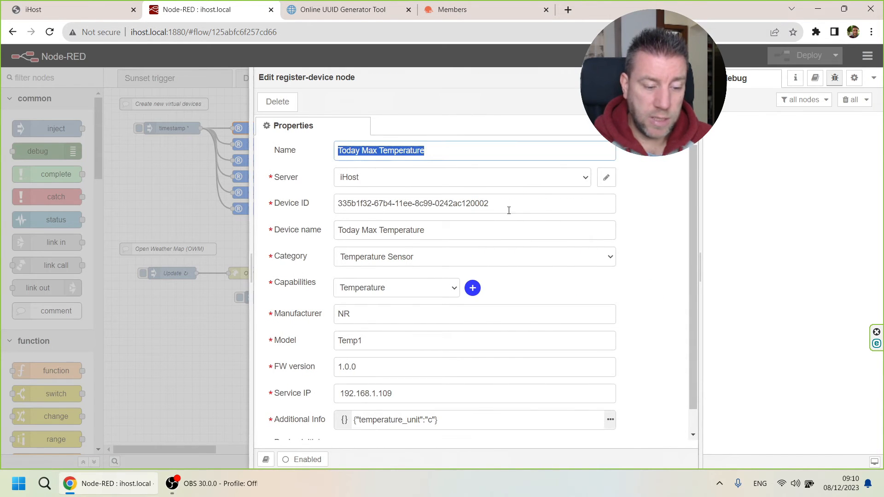
{"action": "left_click_drag", "start_coordinate": [509, 209], "coordinate": [286, 212]}
{"action": "left_click", "coordinate": [439, 230]}
{"action": "triple_click", "coordinate": [439, 230]}
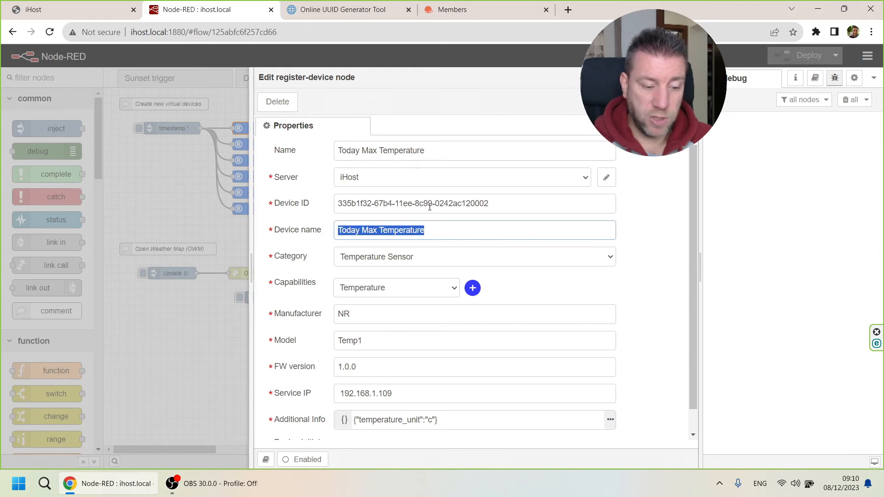
{"action": "left_click_drag", "start_coordinate": [509, 201], "coordinate": [227, 192]}
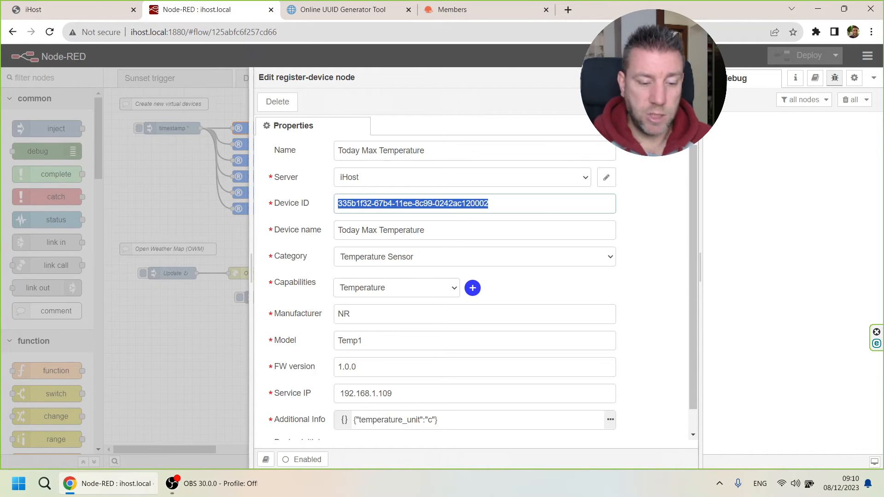
{"action": "left_click", "coordinate": [634, 101]}
Step: Highlight the group of virtual device nodes and the Open Weather Map group in the Weather flow, leaving nothing selected
{"action": "left_click_drag", "start_coordinate": [122, 115], "coordinate": [408, 231]}
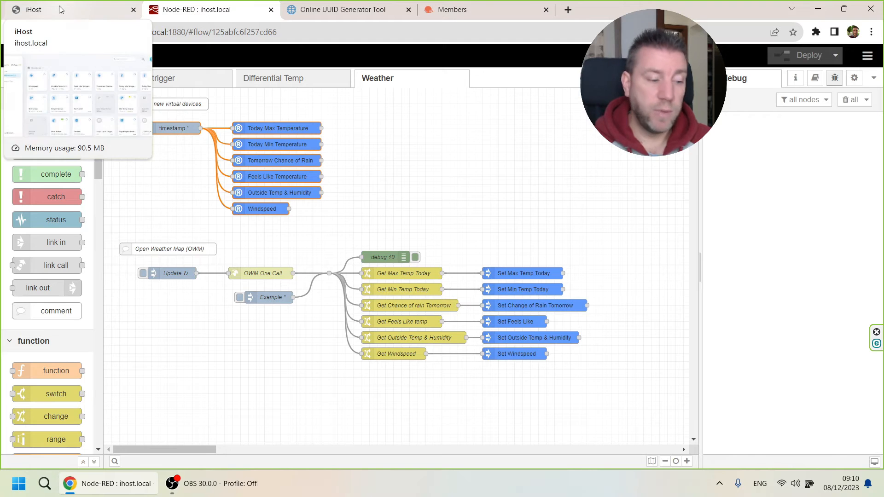
{"action": "left_click", "coordinate": [192, 203]}
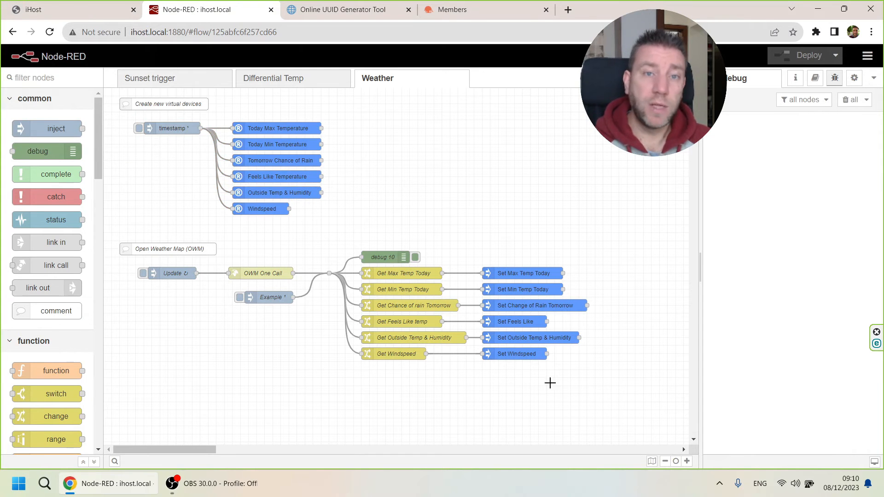
{"action": "mouse_move", "coordinate": [113, 236]}
{"action": "left_mouse_down"}
{"action": "mouse_move", "coordinate": [628, 367]}
{"action": "mouse_move", "coordinate": [626, 384]}
{"action": "left_mouse_up"}
{"action": "left_click", "coordinate": [154, 345]}
Step: Open the Open Weather Map (OWM) comment node and point out the API documentation link
{"action": "double_click", "coordinate": [159, 249]}
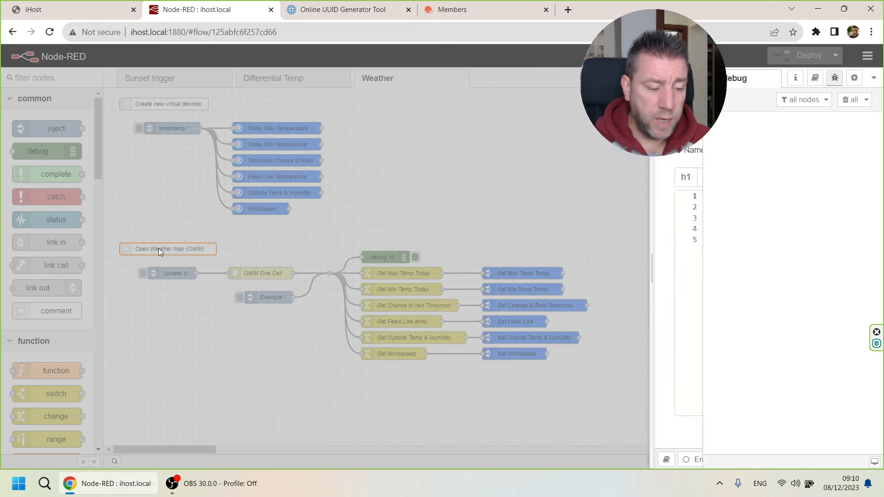
{"action": "left_click_drag", "start_coordinate": [405, 270], "coordinate": [4, 253]}
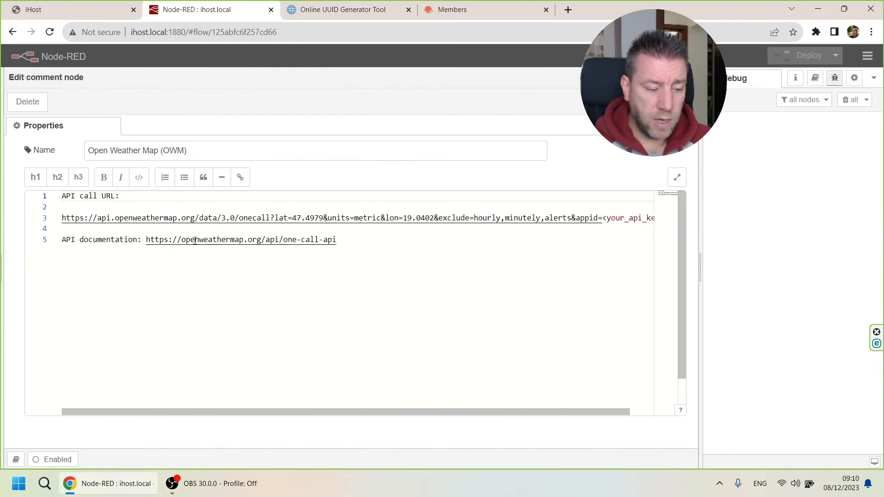
{"action": "left_click_drag", "start_coordinate": [185, 239], "coordinate": [338, 240]}
{"action": "left_click", "coordinate": [337, 240]}
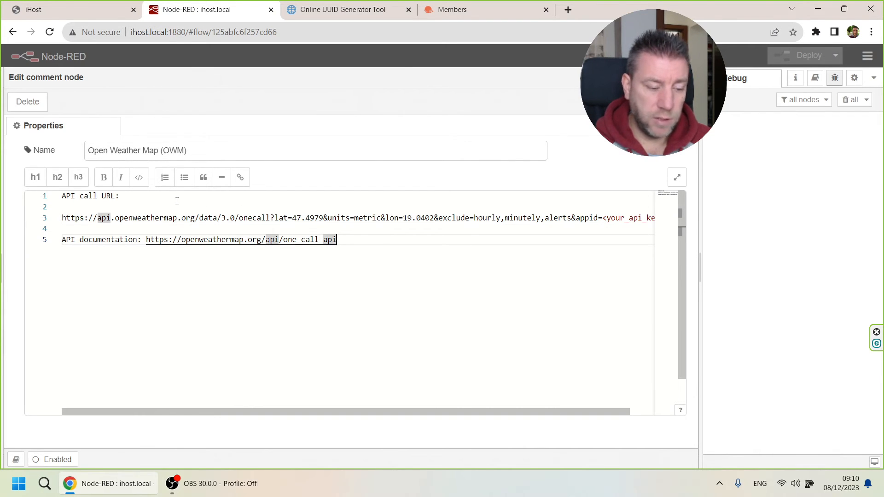
Step: Highlight the latitude, longitude and units parameters in the comment's API call URL
{"action": "left_click", "coordinate": [138, 218]}
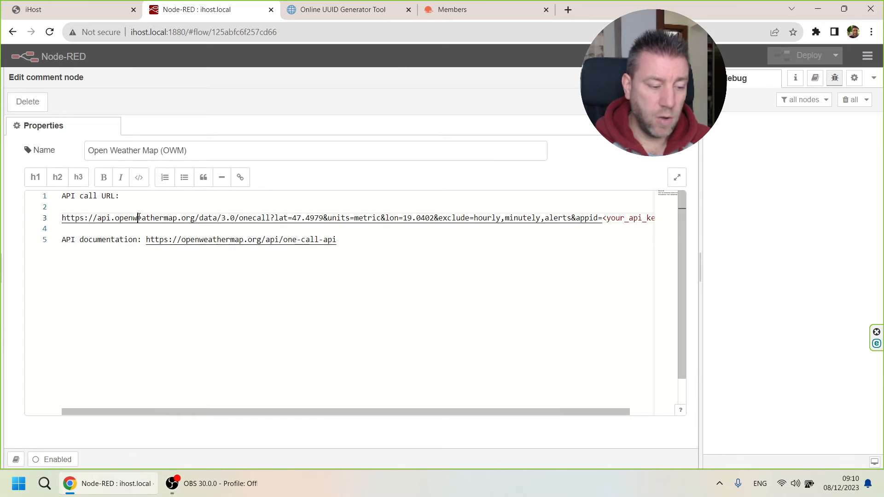
{"action": "left_click", "coordinate": [214, 218]}
{"action": "left_click_drag", "start_coordinate": [289, 219], "coordinate": [324, 218]}
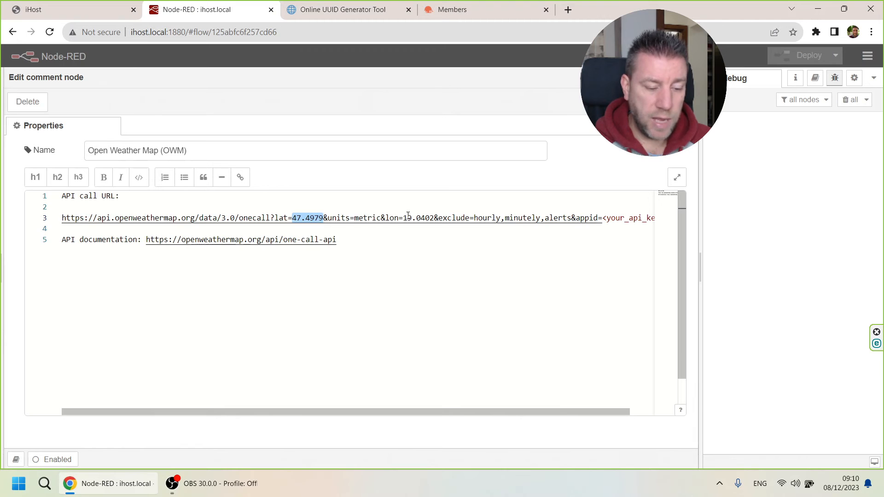
{"action": "left_click_drag", "start_coordinate": [404, 218], "coordinate": [434, 218]}
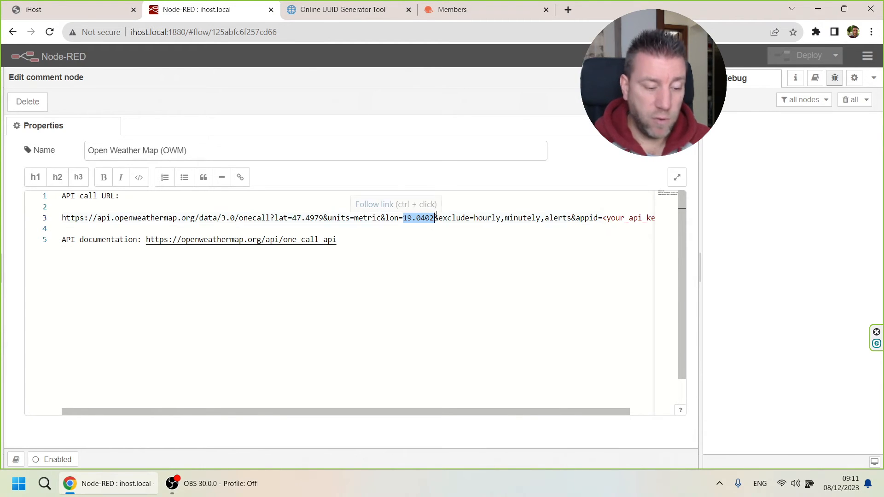
{"action": "left_click_drag", "start_coordinate": [355, 218], "coordinate": [382, 217]}
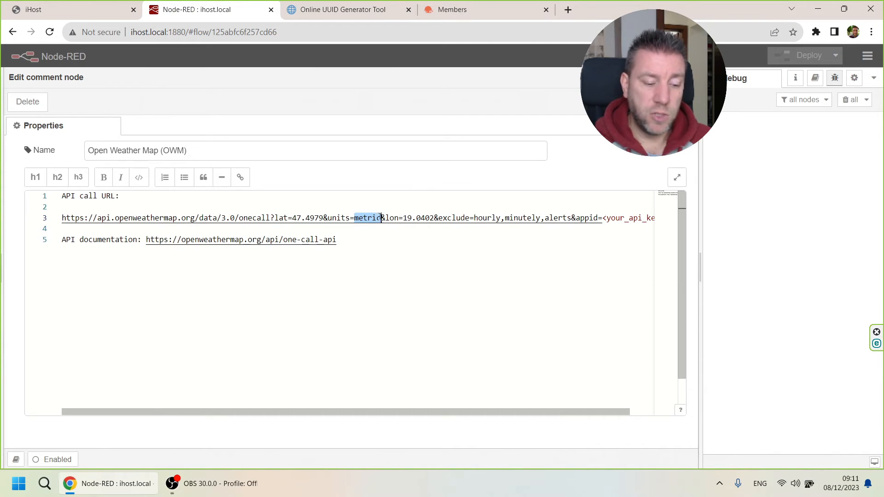
Step: Examine the exclude parameter in the API call URL, pointing out its hourly, minutely and alerts values
{"action": "left_click_drag", "start_coordinate": [611, 411], "coordinate": [654, 413]}
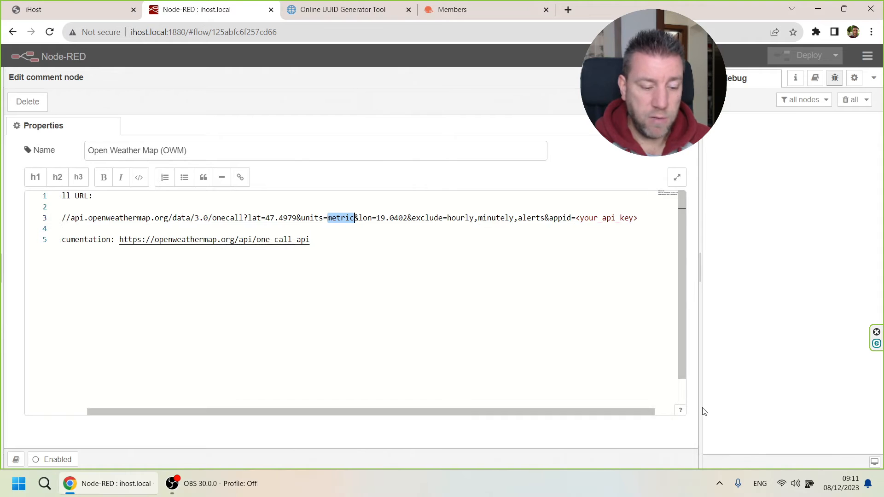
{"action": "left_click_drag", "start_coordinate": [447, 218], "coordinate": [544, 219]}
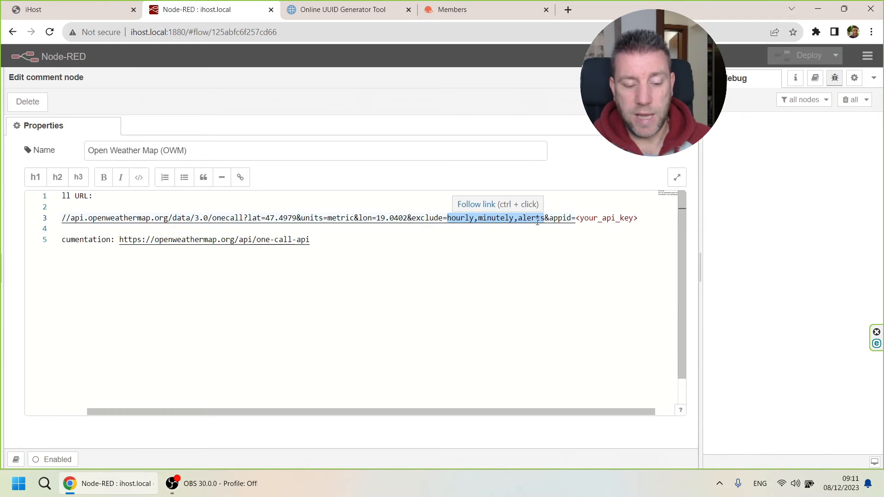
{"action": "left_click", "coordinate": [443, 218]}
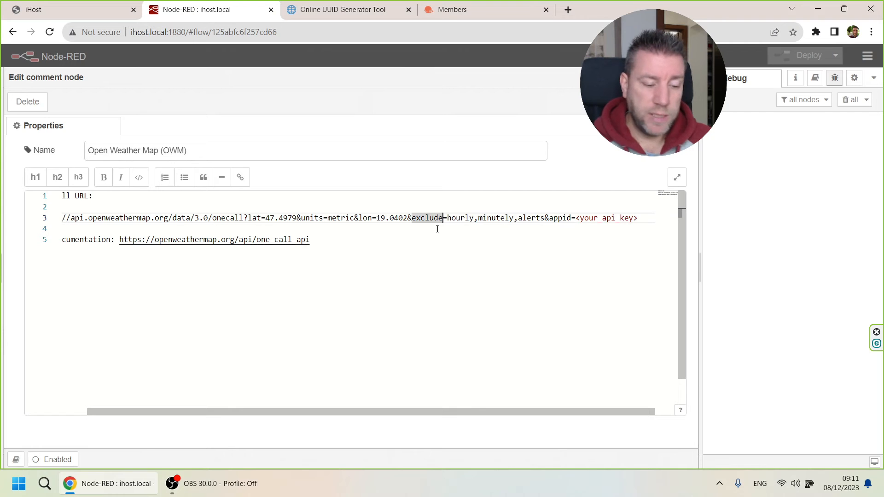
{"action": "left_click", "coordinate": [500, 218]}
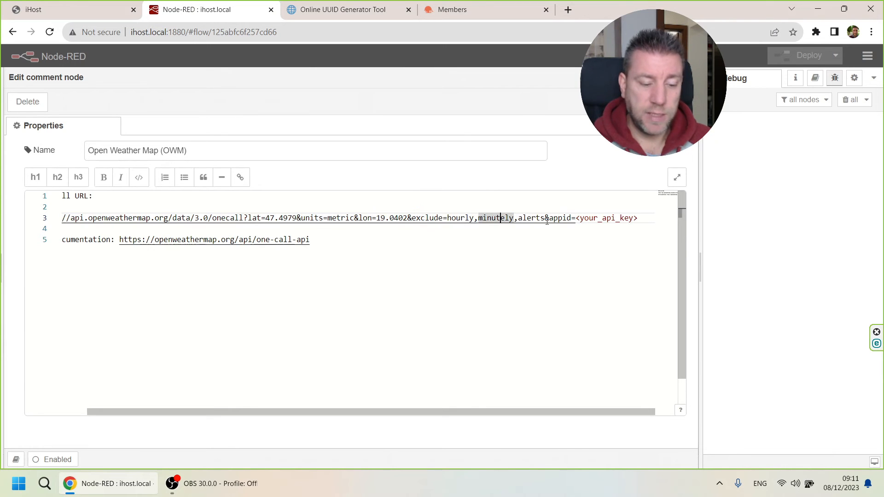
{"action": "left_click", "coordinate": [488, 224]}
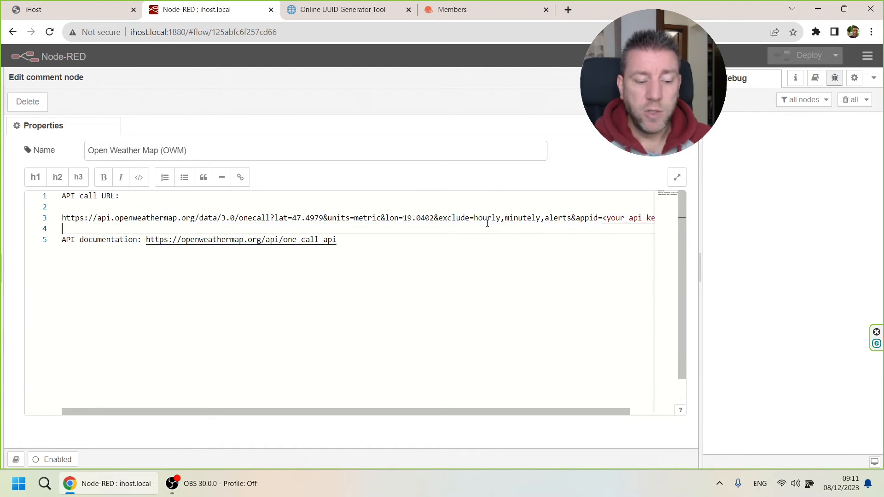
{"action": "left_click_drag", "start_coordinate": [504, 218], "coordinate": [572, 217]}
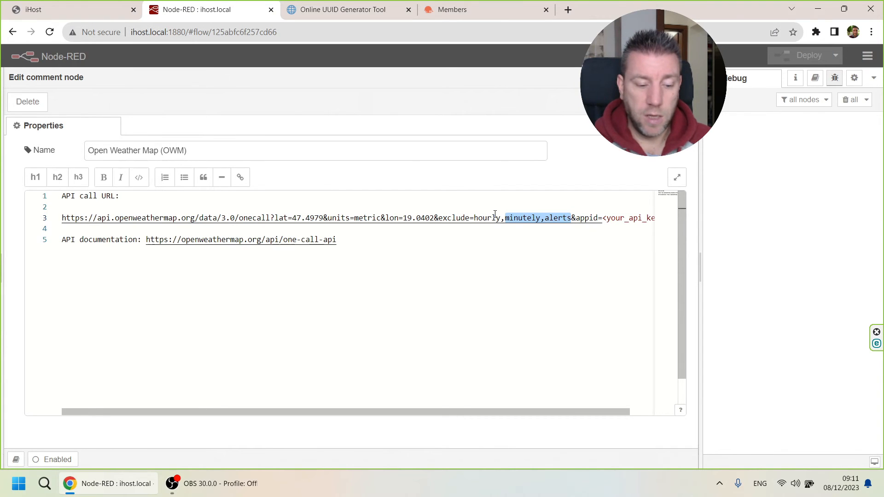
{"action": "left_click", "coordinate": [470, 220]}
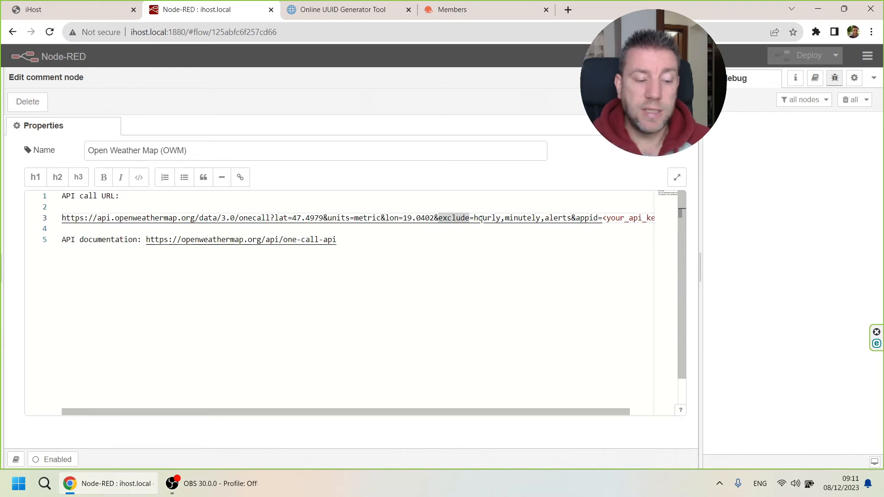
{"action": "left_click", "coordinate": [481, 219]}
{"action": "key", "text": "Right"}
{"action": "key", "text": "Right"}
{"action": "key", "text": "Right"}
{"action": "key", "text": "Right"}
{"action": "key", "text": "Right"}
{"action": "key", "text": "Right"}
{"action": "key", "text": "Right"}
{"action": "key", "text": "Right"}
{"action": "key", "text": "Right"}
{"action": "key", "text": "Right"}
{"action": "key", "text": "Right"}
{"action": "key", "text": "Right"}
{"action": "key", "text": "Right"}
{"action": "key", "text": "Right"}
{"action": "key", "text": "Right"}
{"action": "key", "text": "Right"}
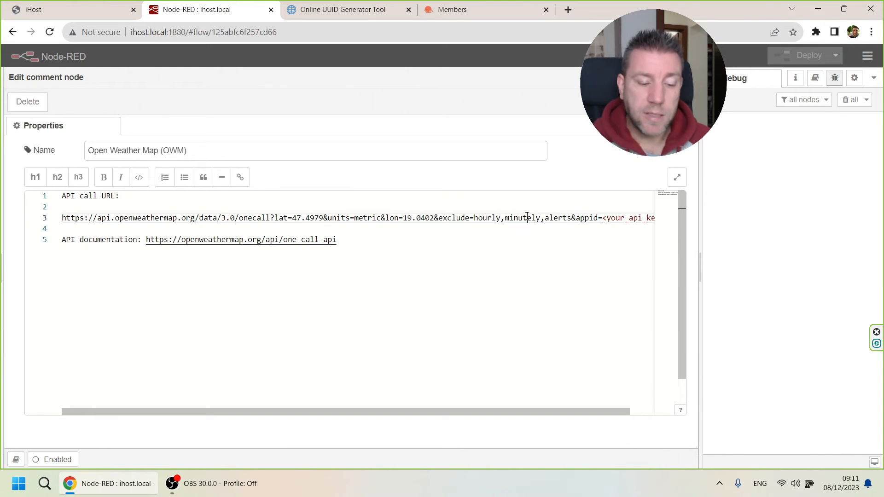
Step: Trace the exclude parameter in the API call URL back from its minutely value to the exclude keyword
{"action": "key", "text": "Left"}
{"action": "key", "text": "Left"}
{"action": "key", "text": "Left"}
{"action": "key", "text": "Left"}
{"action": "key", "text": "Left"}
{"action": "key", "text": "Left"}
{"action": "key", "text": "Left"}
{"action": "key", "text": "Left"}
{"action": "key", "text": "Left"}
{"action": "key", "text": "Left"}
{"action": "key", "text": "Left"}
{"action": "key", "text": "Left"}
{"action": "key", "text": "Left"}
{"action": "key", "text": "Left"}
{"action": "key", "text": "Left"}
{"action": "key", "text": "Left"}
{"action": "key", "text": "Left"}
{"action": "key", "text": "Left"}
{"action": "key", "text": "Left"}
{"action": "key", "text": "Left"}
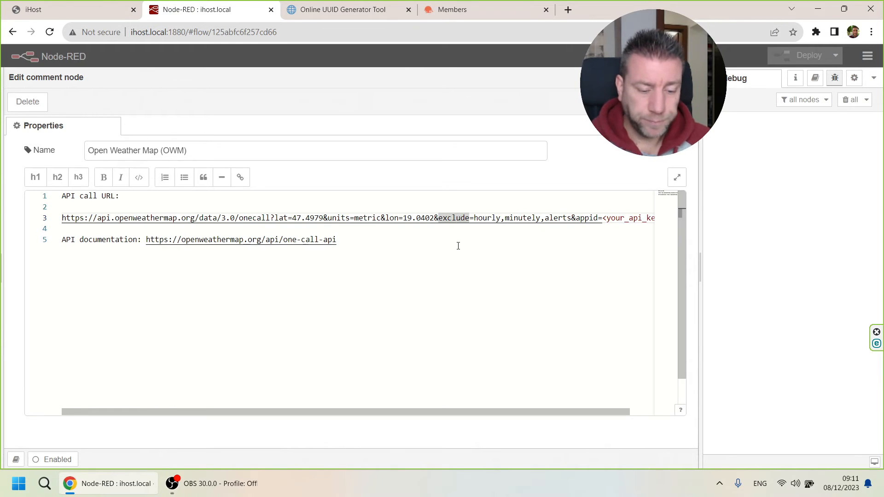
Step: Highlight the API key placeholder after appid in the API call URL, and close the comment node without changes
{"action": "left_click_drag", "start_coordinate": [613, 412], "coordinate": [742, 415]}
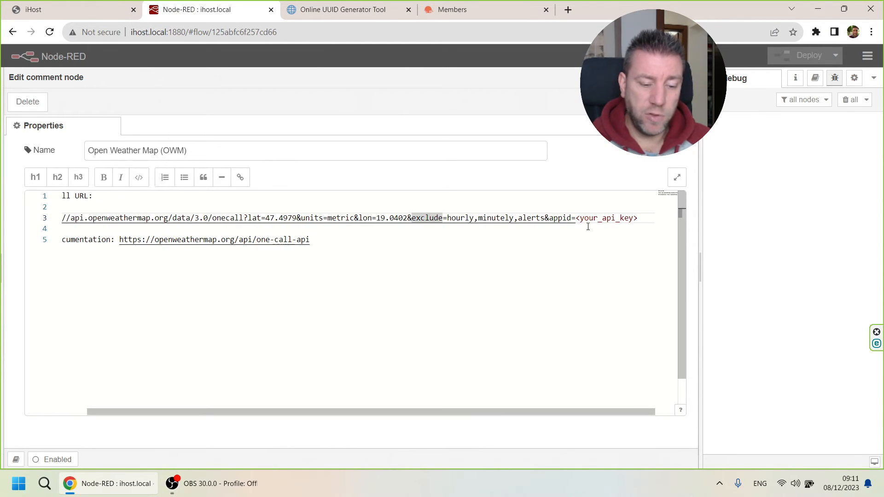
{"action": "left_click_drag", "start_coordinate": [576, 218], "coordinate": [674, 219]}
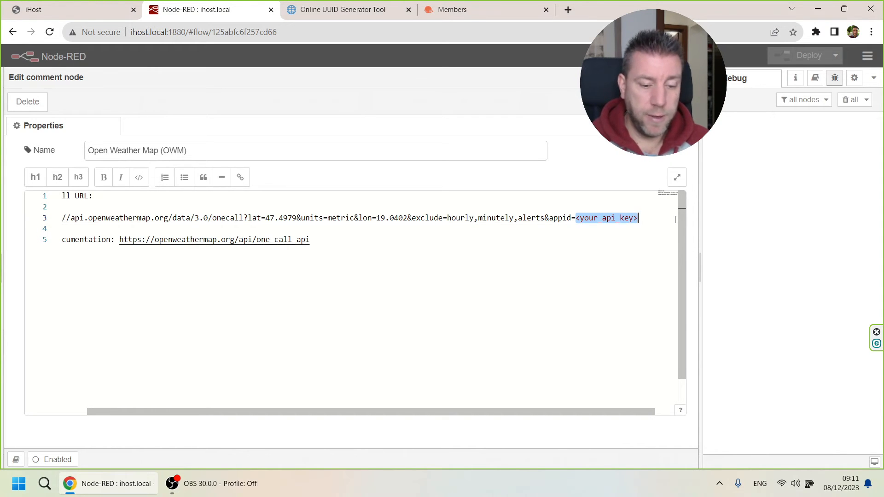
{"action": "left_click", "coordinate": [673, 102]}
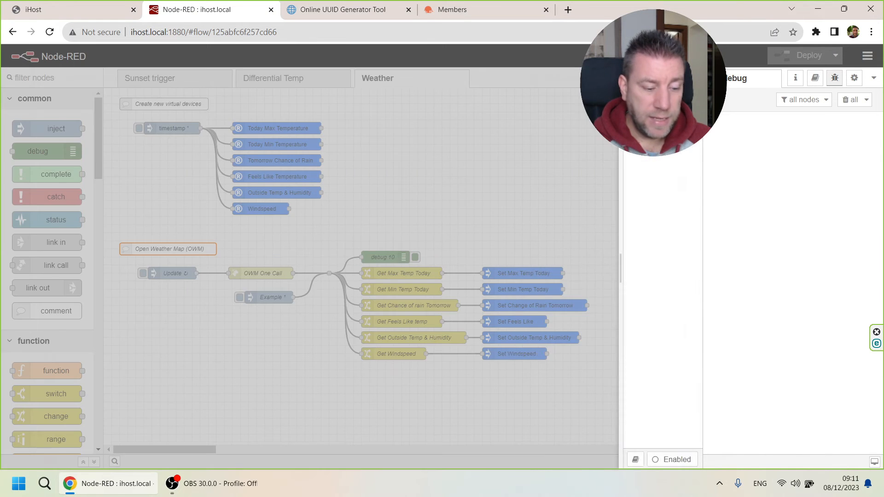
Step: Check the URL in the OWM One Call request node, close it, and point out the Example, Update and debug 10 nodes
{"action": "double_click", "coordinate": [256, 275]}
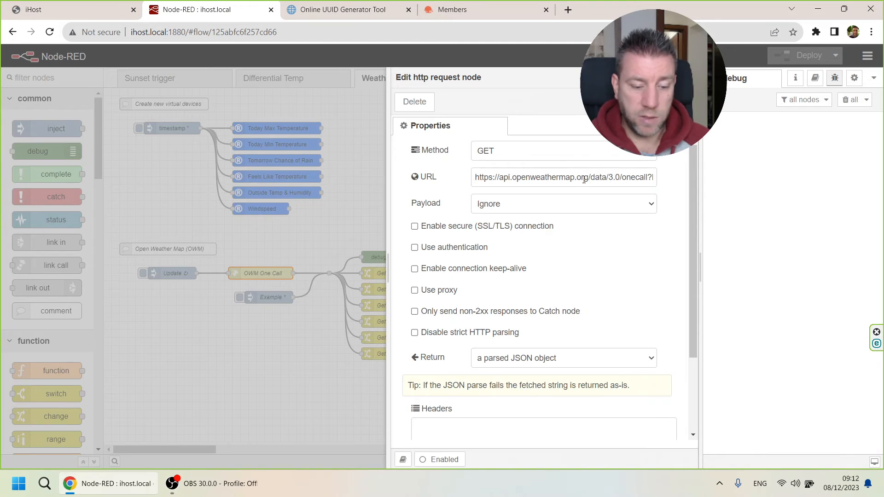
{"action": "left_click", "coordinate": [633, 101]}
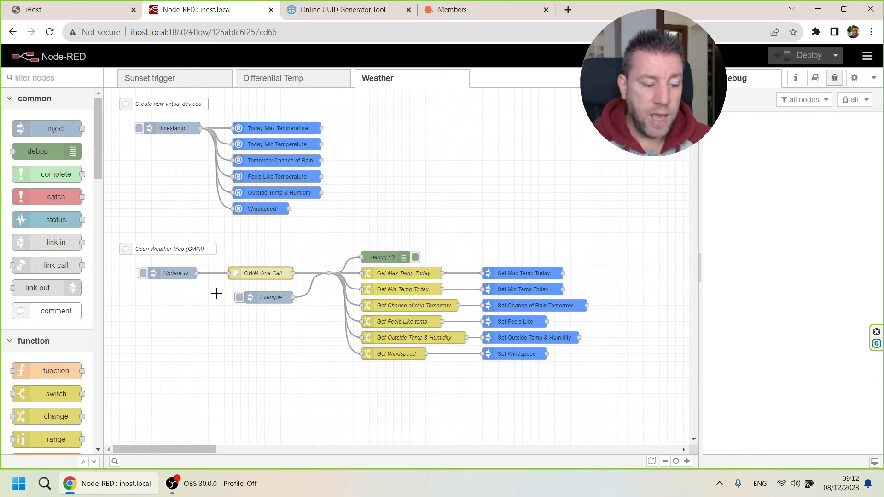
{"action": "left_click_drag", "start_coordinate": [216, 287], "coordinate": [309, 336]}
{"action": "left_click", "coordinate": [147, 277]}
{"action": "left_click", "coordinate": [390, 258]}
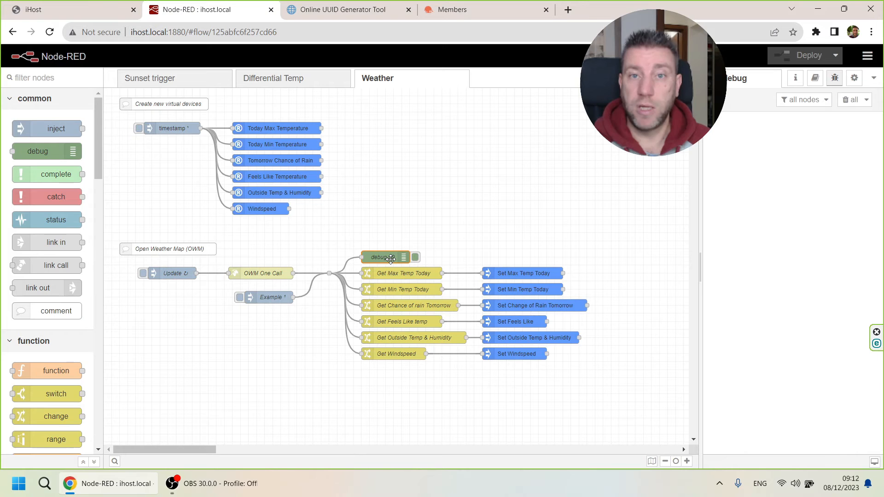
Step: Review the JSON payload stored in the Example inject node, leaving the node unchanged
{"action": "double_click", "coordinate": [277, 300]}
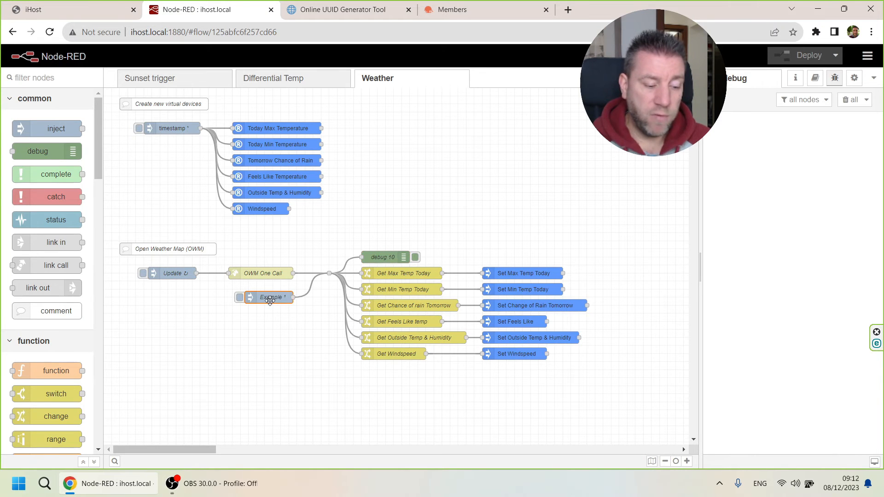
{"action": "left_click_drag", "start_coordinate": [351, 269], "coordinate": [12, 253]}
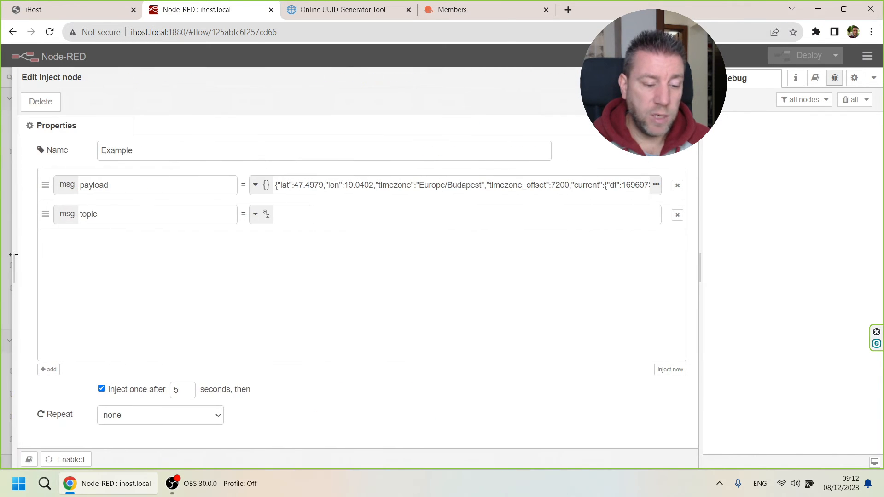
{"action": "left_click", "coordinate": [654, 185]}
{"action": "scroll", "coordinate": [525, 229], "scroll_direction": "down", "scroll_amount": 20}
{"action": "scroll", "coordinate": [524, 229], "scroll_direction": "down", "scroll_amount": 17}
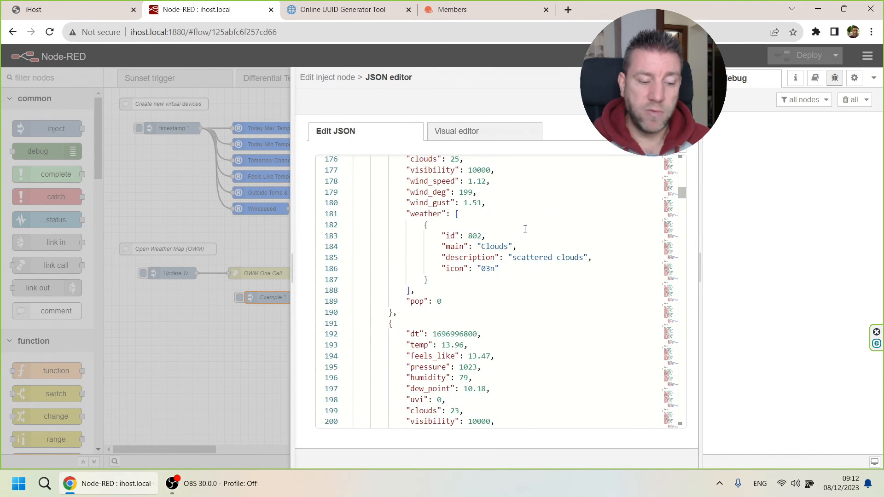
{"action": "left_click", "coordinate": [642, 102]}
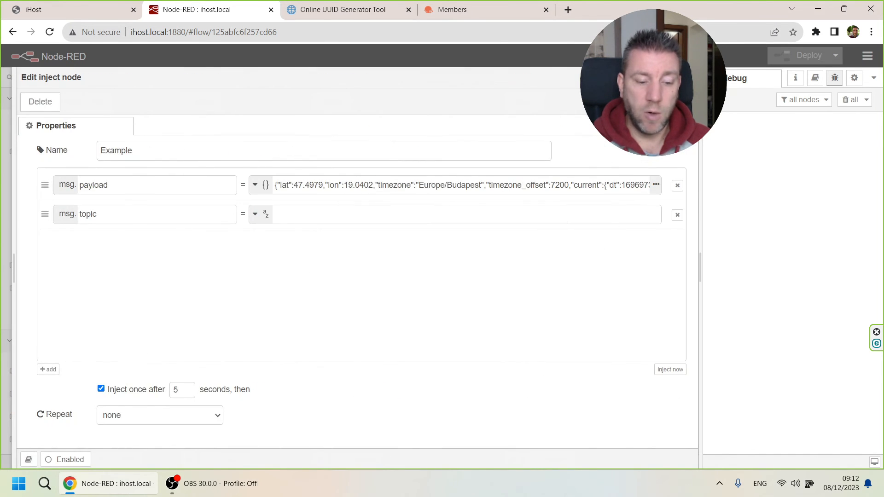
{"action": "left_click", "coordinate": [642, 102]}
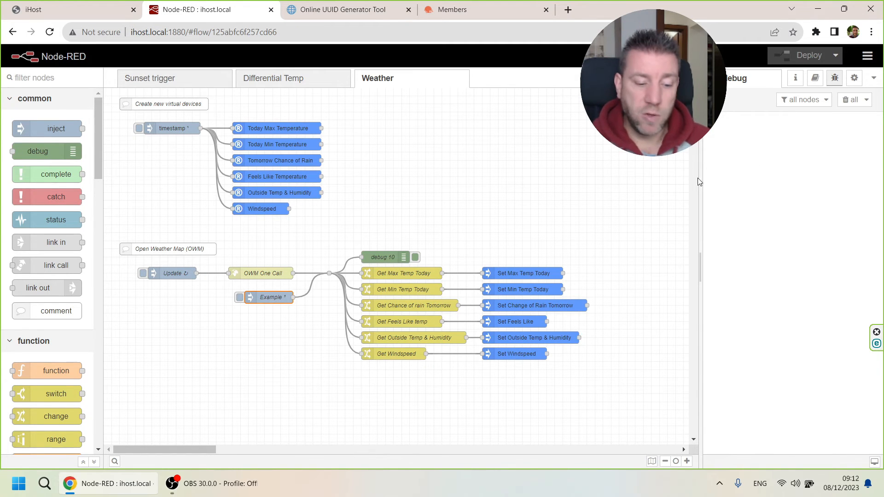
Step: Trigger the Example inject node and check the weather device tiles in iHost before returning to Node-RED
{"action": "left_click", "coordinate": [239, 298]}
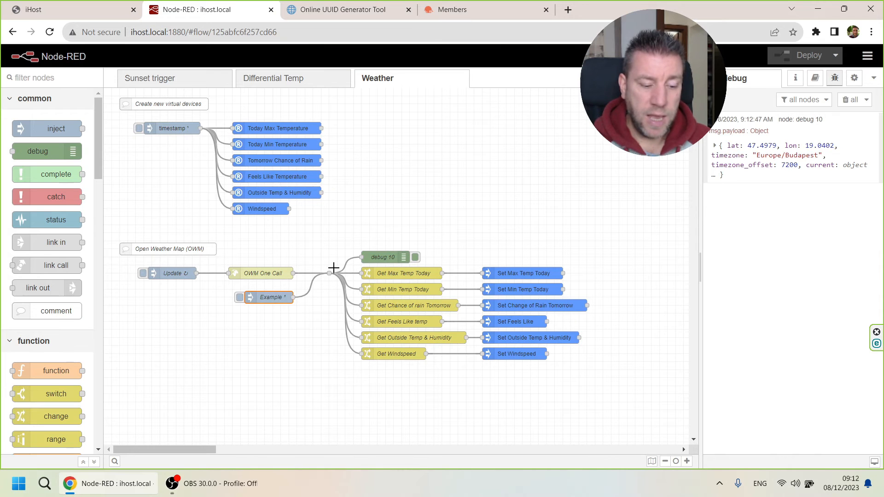
{"action": "left_click", "coordinate": [118, 7]}
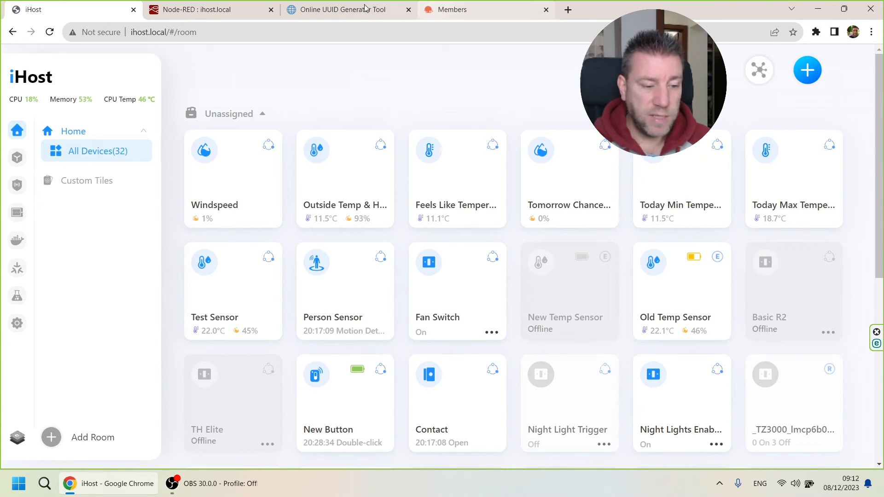
{"action": "left_click", "coordinate": [198, 9]}
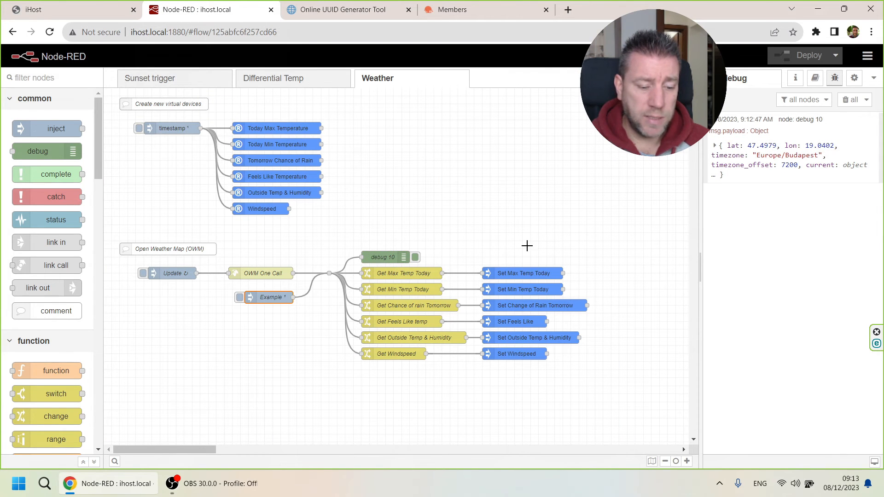
Step: Expand the debug message's payload, its current object and the first weather entry, and examine their fields
{"action": "left_click", "coordinate": [714, 146]}
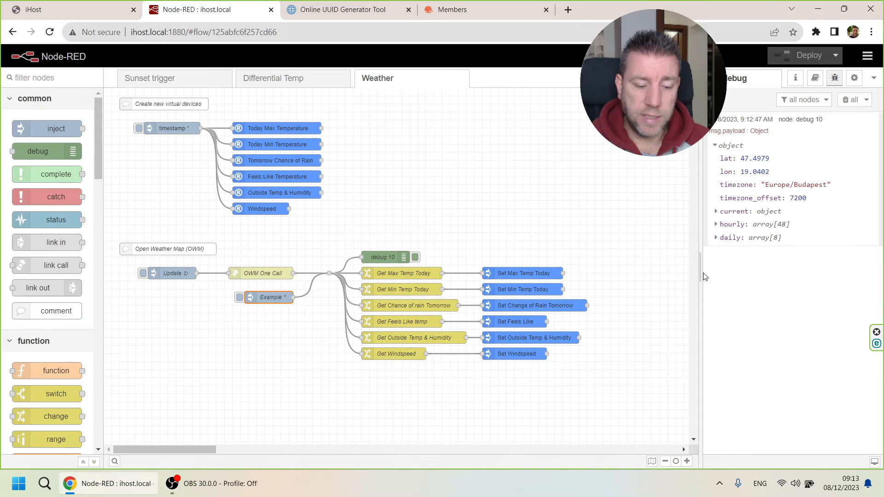
{"action": "left_click_drag", "start_coordinate": [700, 270], "coordinate": [633, 272]}
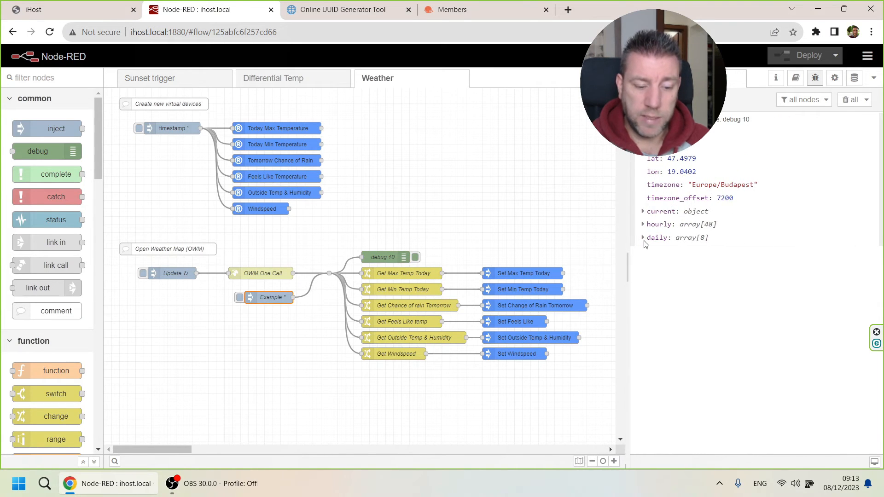
{"action": "left_click", "coordinate": [643, 213]}
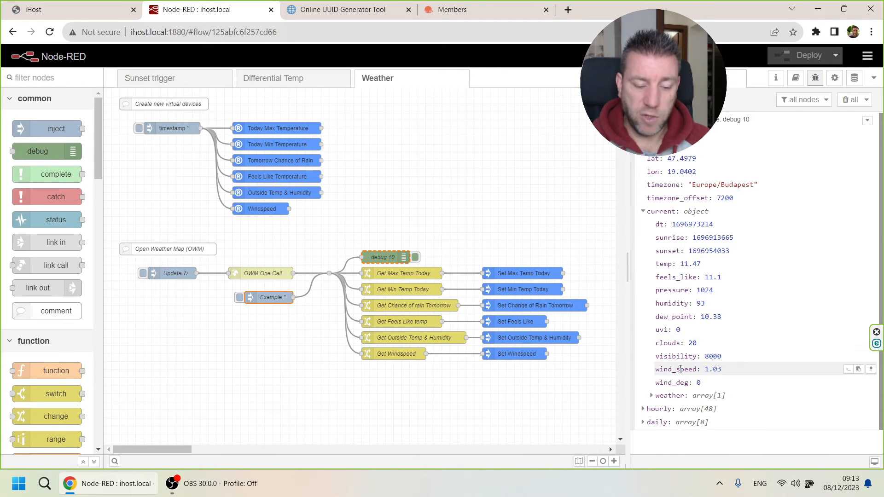
{"action": "left_click", "coordinate": [651, 395]}
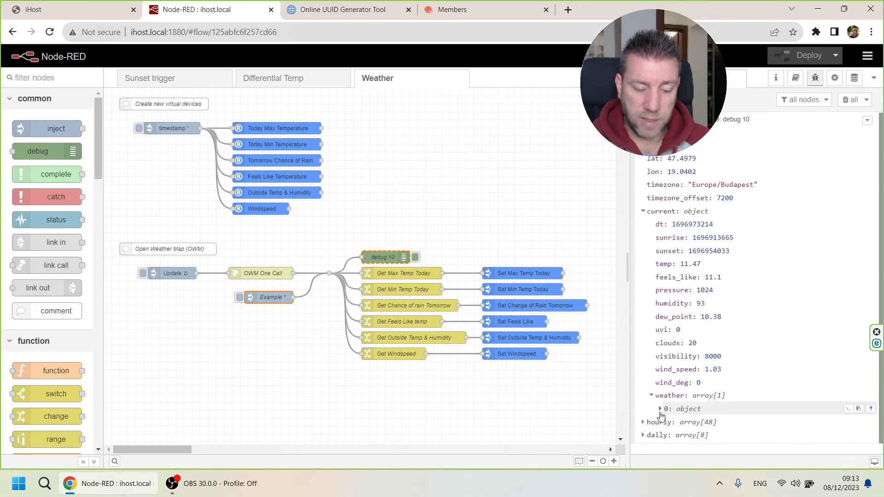
{"action": "left_click", "coordinate": [676, 409]}
{"action": "scroll", "coordinate": [677, 391], "scroll_direction": "down", "scroll_amount": 1}
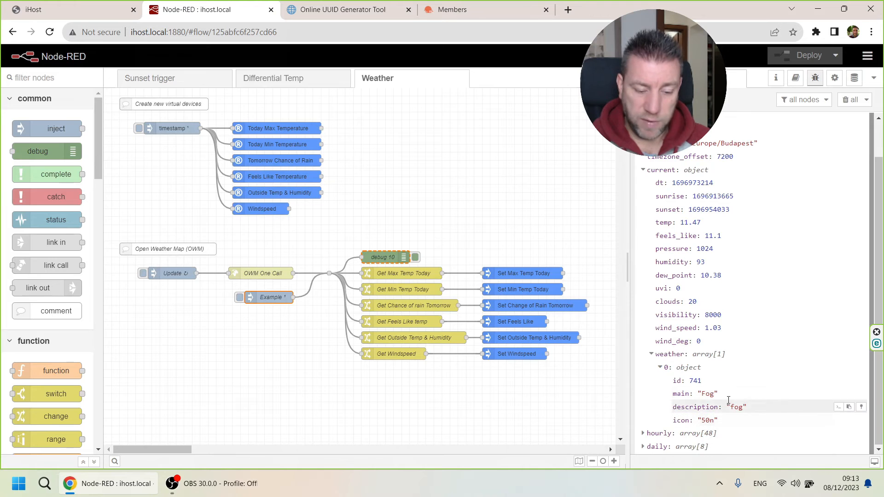
{"action": "scroll", "coordinate": [706, 195], "scroll_direction": "up", "scroll_amount": 1}
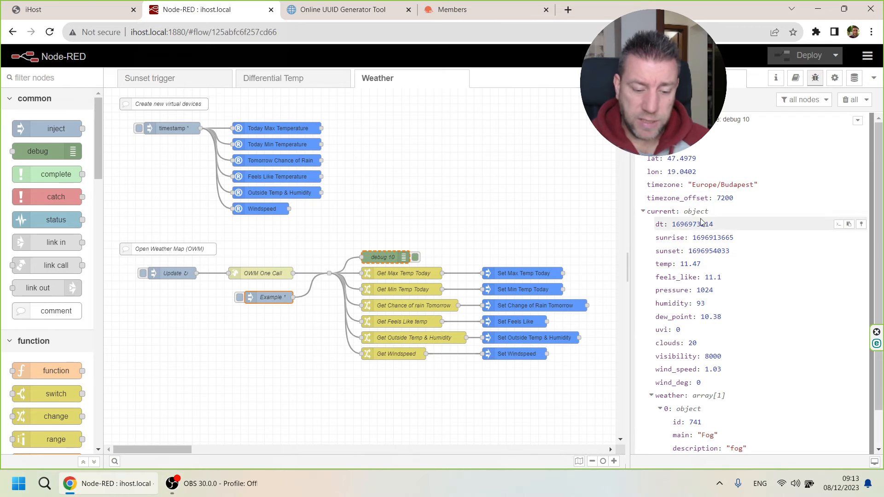
Step: Highlight the feels_like entry in the current object of the debug message and copy its path
{"action": "left_click_drag", "start_coordinate": [659, 264], "coordinate": [714, 270]}
{"action": "left_click", "coordinate": [684, 277]}
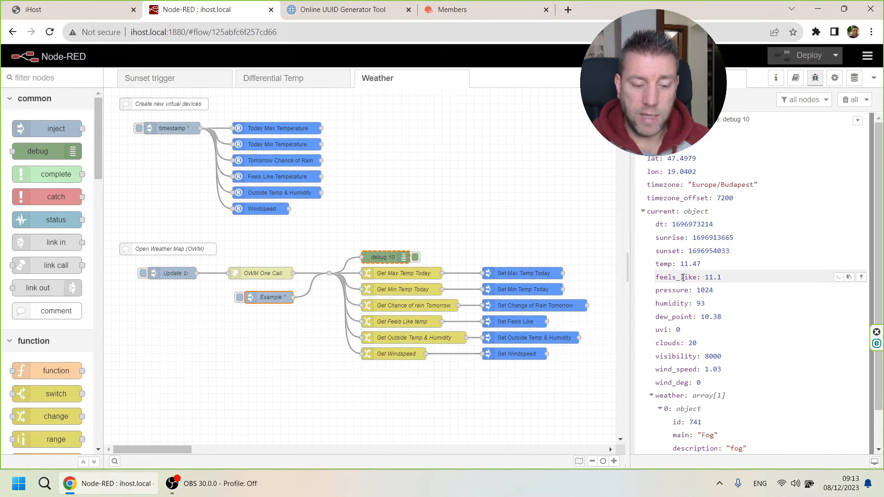
{"action": "left_click_drag", "start_coordinate": [659, 277], "coordinate": [750, 285]}
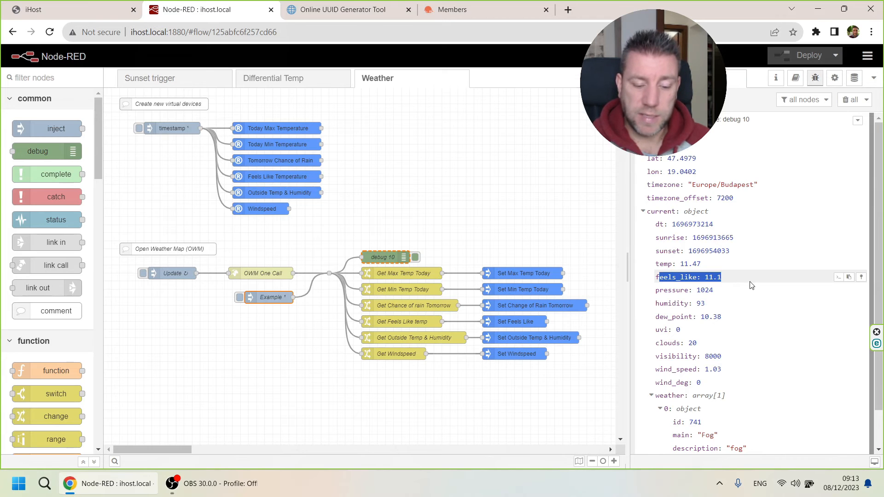
{"action": "left_click", "coordinate": [731, 279]}
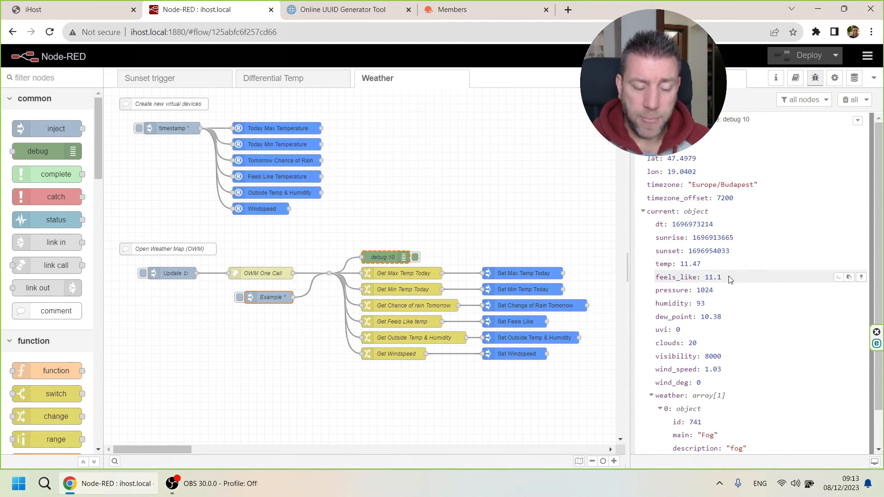
{"action": "left_click", "coordinate": [838, 278]}
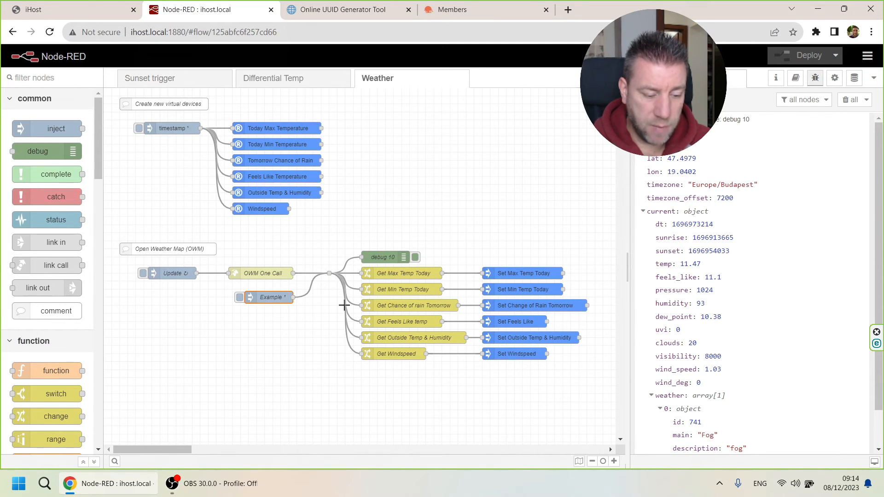
Step: Open the Get Feels Like temp change node and highlight its temperature expression and the msg.payload.current.feels_like reference
{"action": "double_click", "coordinate": [395, 322]}
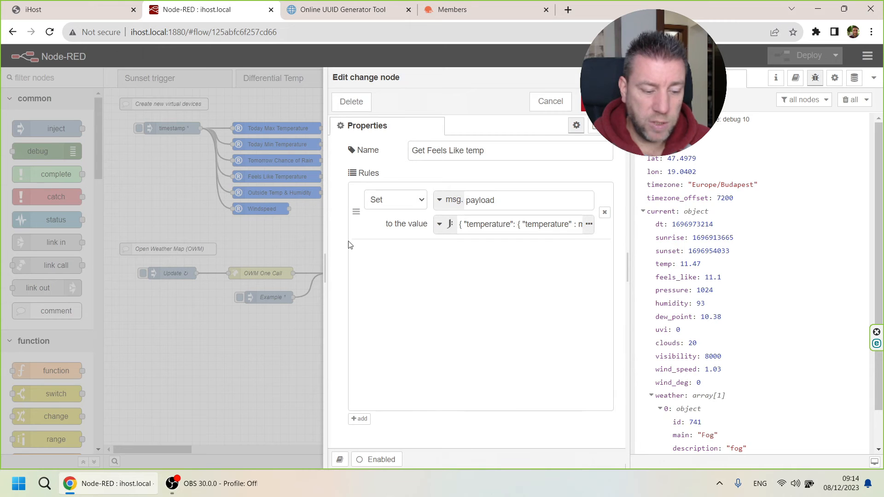
{"action": "left_click_drag", "start_coordinate": [325, 267], "coordinate": [99, 260]}
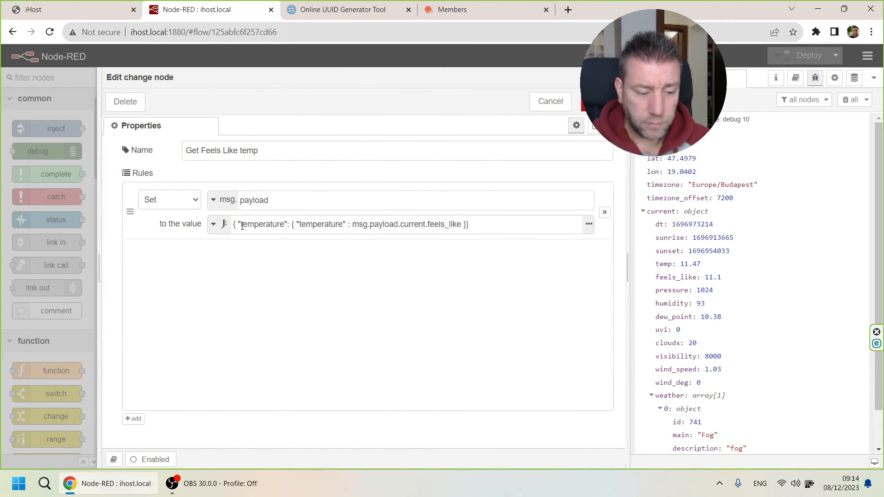
{"action": "left_click_drag", "start_coordinate": [516, 228], "coordinate": [175, 223]}
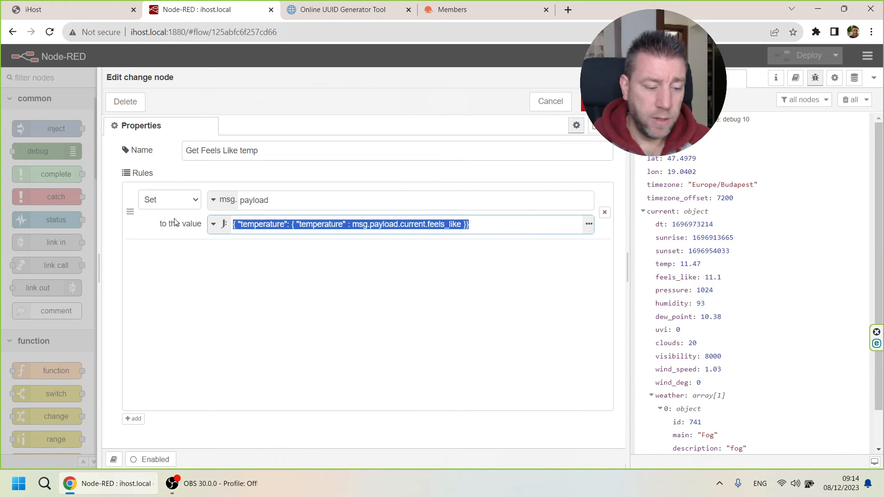
{"action": "left_click", "coordinate": [283, 225]}
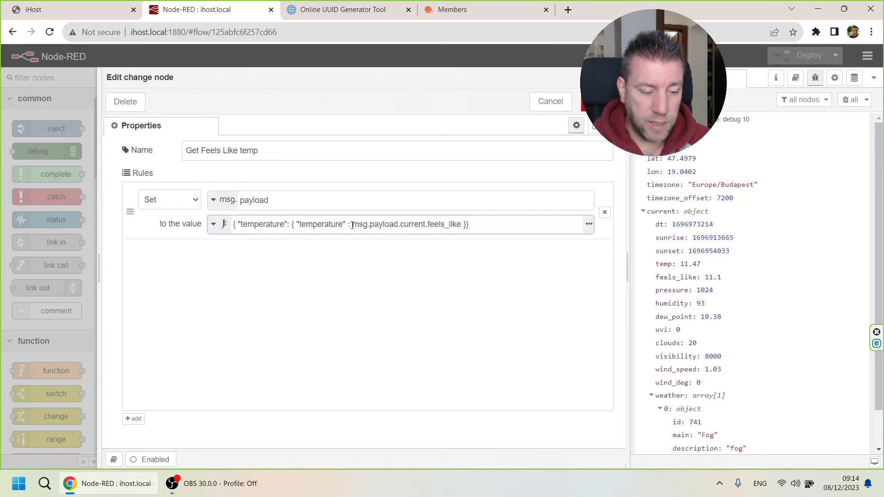
{"action": "left_click_drag", "start_coordinate": [353, 225], "coordinate": [464, 224]}
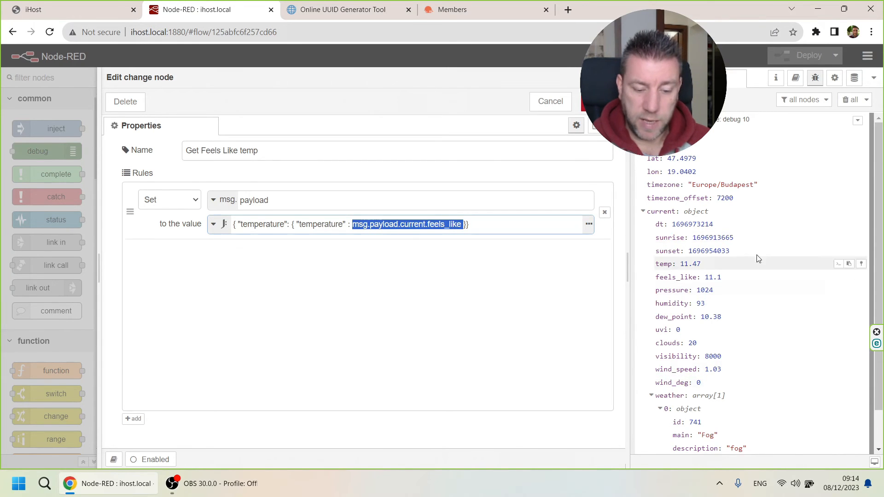
{"action": "left_click", "coordinate": [358, 223]}
Step: Replace the path after msg. in the expression with the copied payload.current.feels_like, and highlight the complete expression
{"action": "left_click_drag", "start_coordinate": [369, 224], "coordinate": [458, 225]}
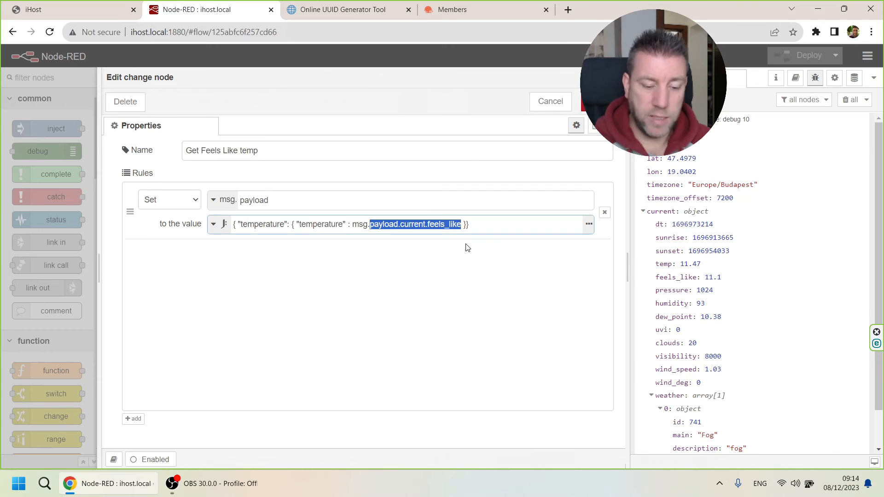
{"action": "key", "text": "BackSpace"}
{"action": "key", "text": "BackSpace"}
{"action": "type", "text": "."}
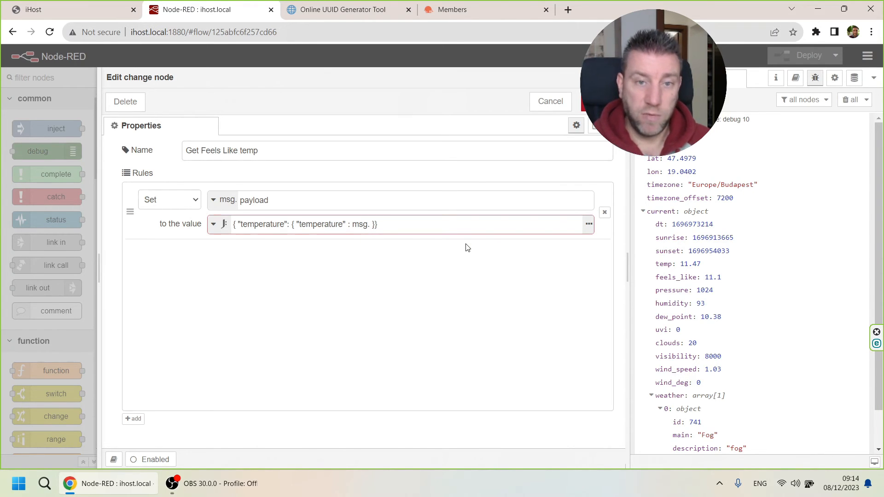
{"action": "key", "text": "ctrl+v"}
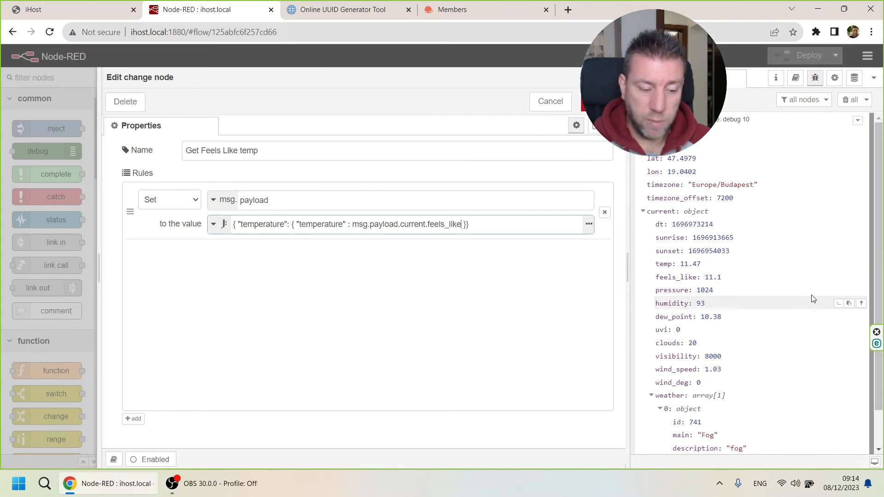
{"action": "left_click_drag", "start_coordinate": [236, 225], "coordinate": [509, 222]}
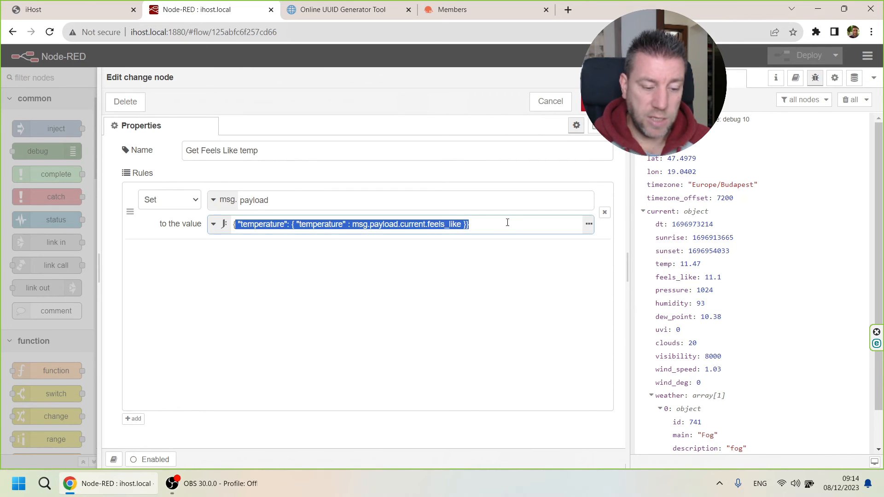
{"action": "left_click", "coordinate": [507, 222]}
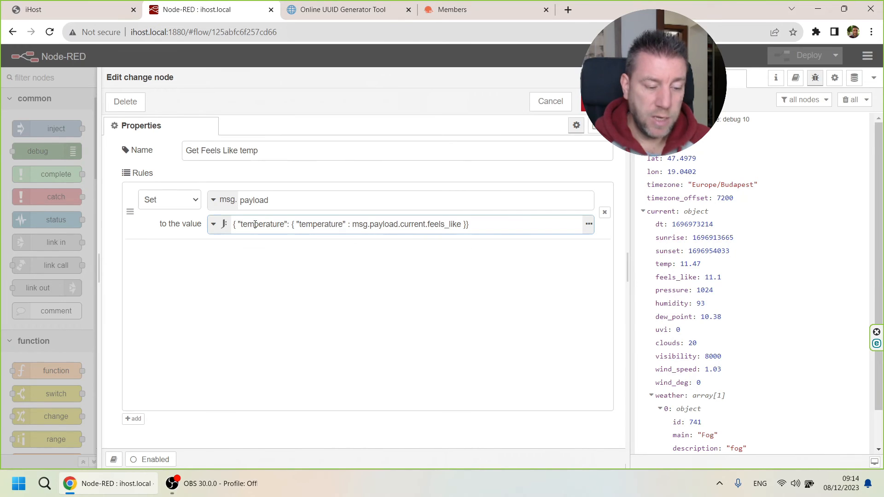
Step: Highlight the whole temperature expression in the Get Feels Like temp node, and its msg.payload.current.feels_like reference
{"action": "left_click_drag", "start_coordinate": [475, 224], "coordinate": [232, 225]}
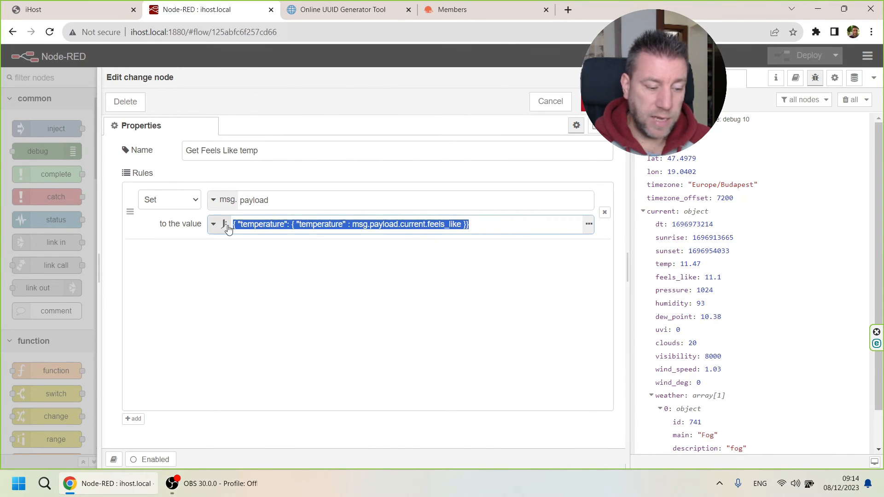
{"action": "left_click", "coordinate": [253, 225]}
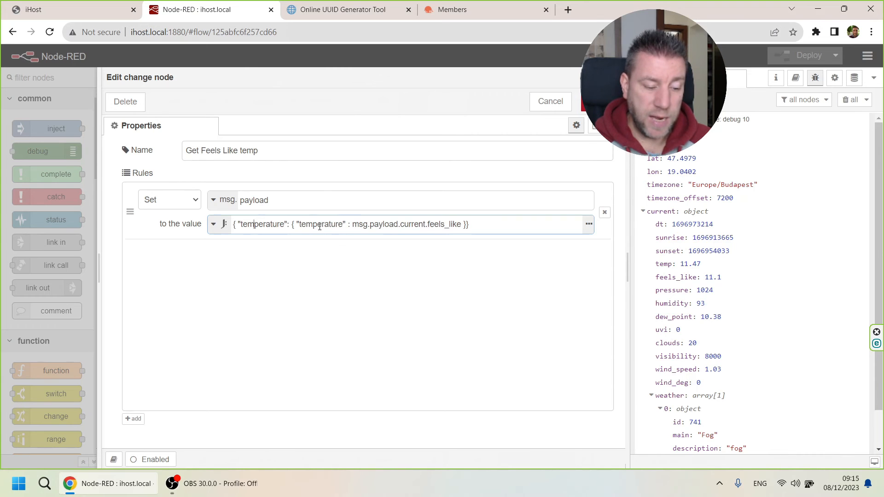
{"action": "left_click_drag", "start_coordinate": [354, 224], "coordinate": [463, 224]}
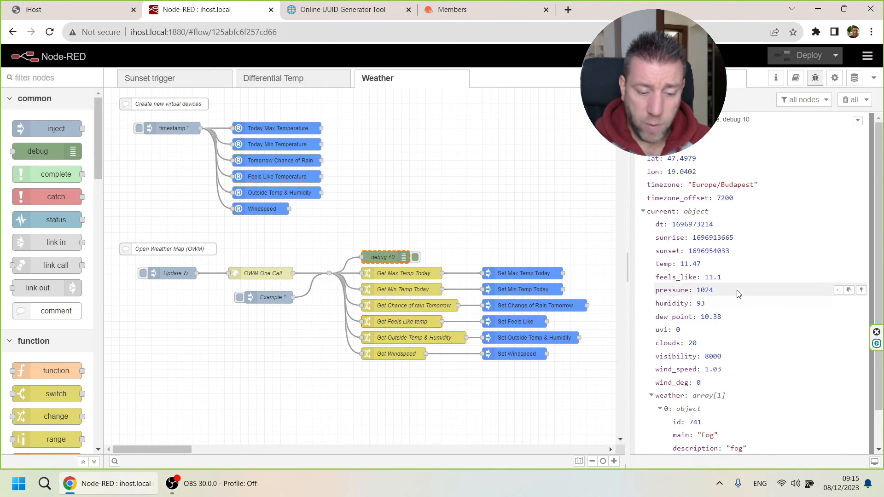
Step: Highlight the current temp value in the debug message and examine the full Get Outside Temp & Humidity expression in the JSONata editor
{"action": "double_click", "coordinate": [683, 264]}
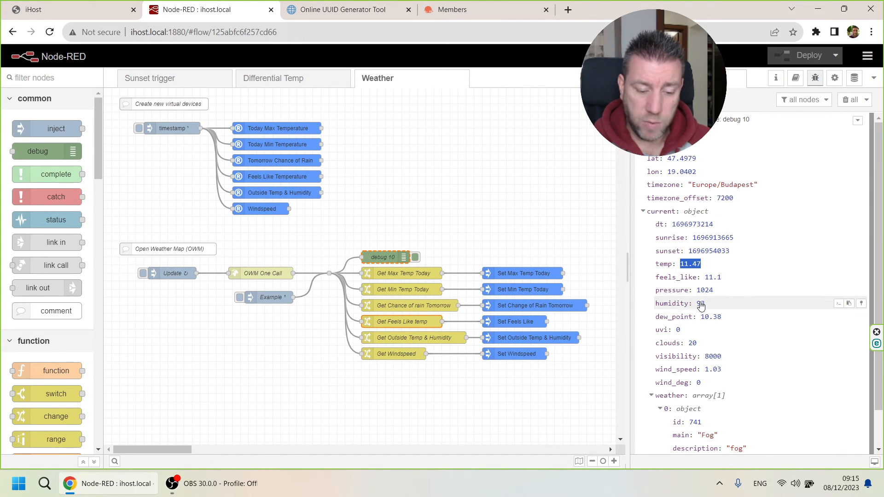
{"action": "left_click", "coordinate": [399, 339]}
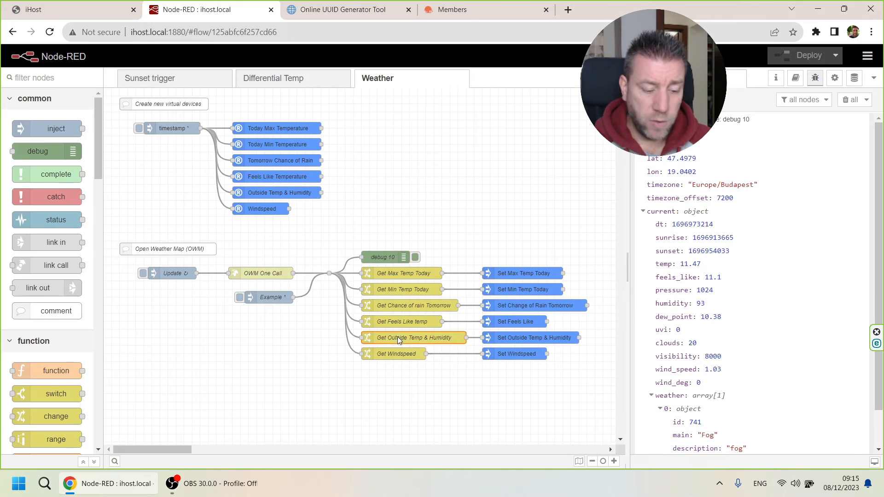
{"action": "double_click", "coordinate": [399, 339]}
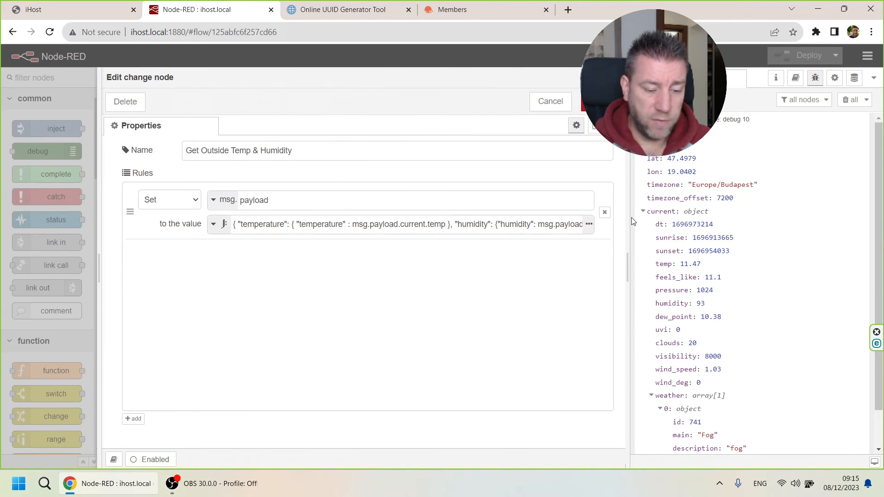
{"action": "left_click", "coordinate": [589, 224]}
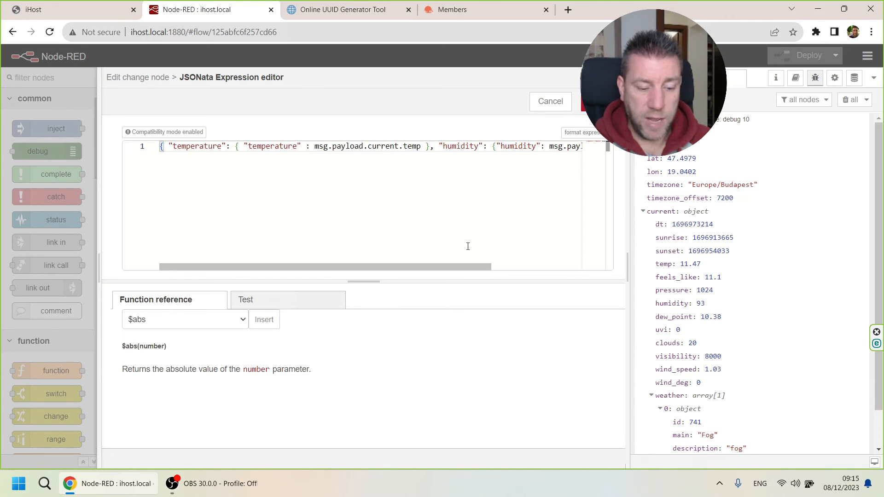
{"action": "left_click_drag", "start_coordinate": [476, 267], "coordinate": [326, 274]}
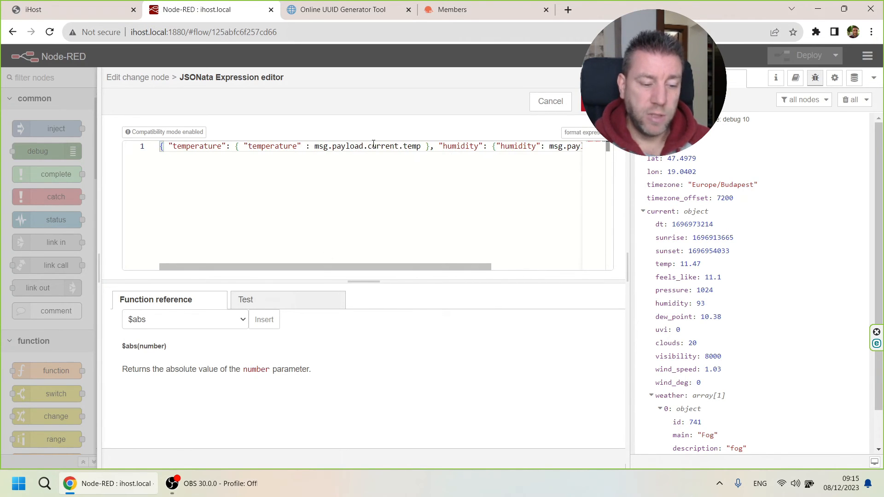
{"action": "key", "text": "End"}
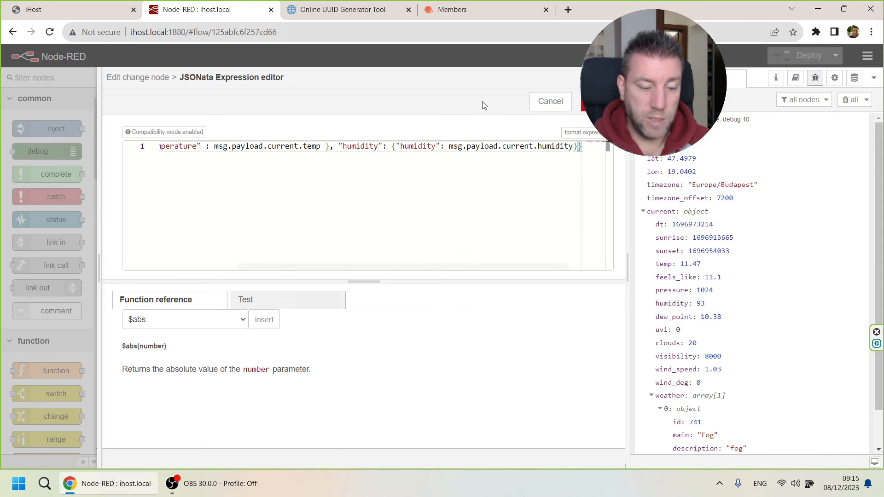
{"action": "left_click", "coordinate": [553, 102]}
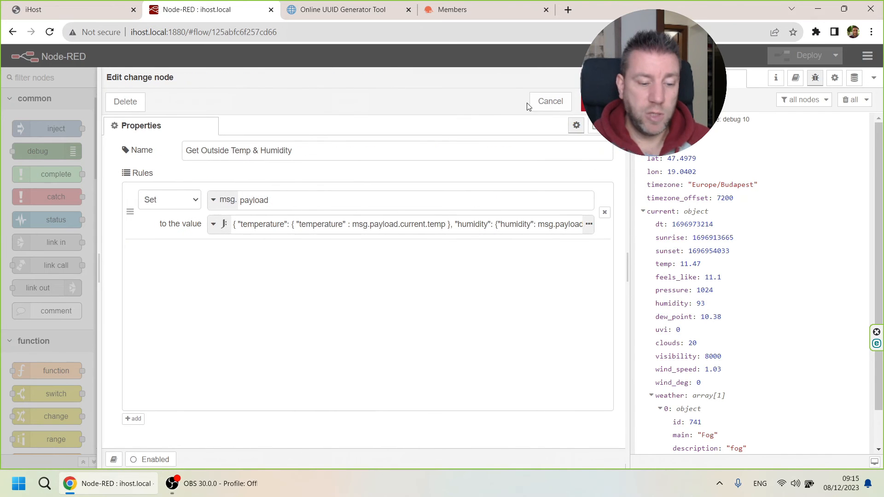
{"action": "left_click", "coordinate": [551, 101]}
Step: Inspect the settings of the Set Outside Temp & Humidity node and the device choices of the Set Change of Rain Tomorrow node
{"action": "double_click", "coordinate": [519, 338]}
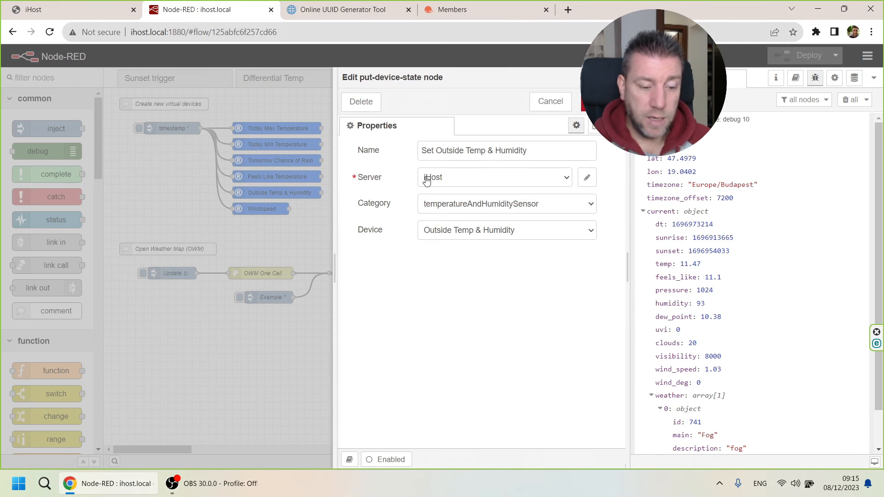
{"action": "left_click", "coordinate": [549, 102]}
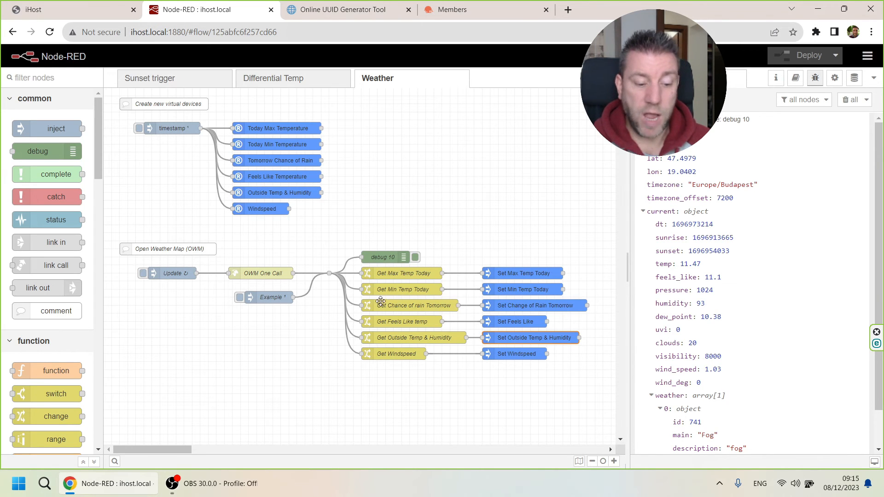
{"action": "left_click", "coordinate": [516, 306]}
{"action": "double_click", "coordinate": [516, 306]}
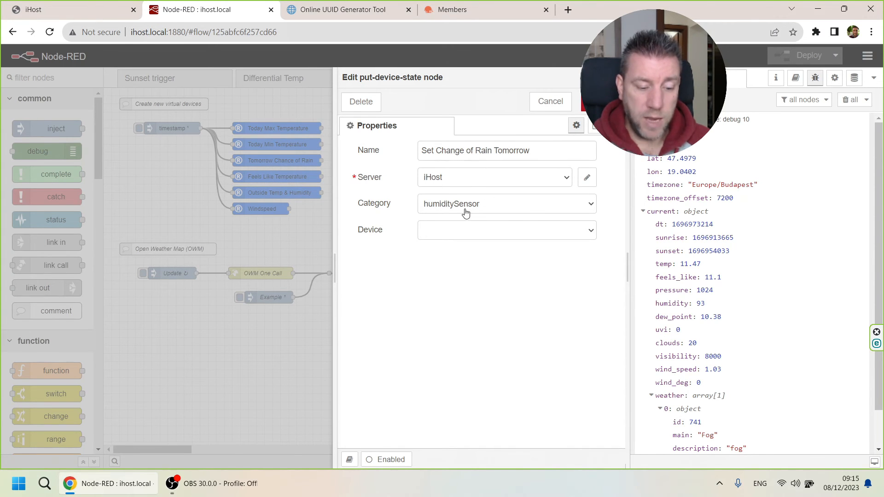
{"action": "left_click", "coordinate": [591, 232]}
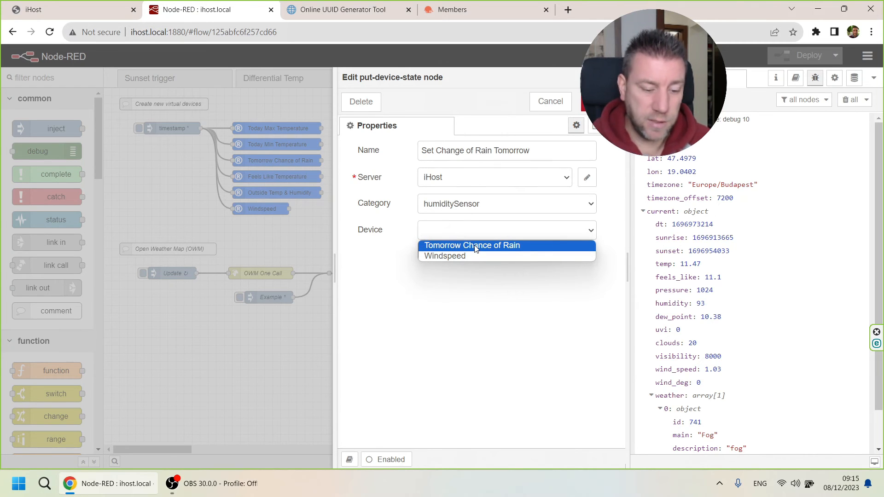
{"action": "left_click", "coordinate": [555, 229]}
{"action": "left_click", "coordinate": [590, 232]}
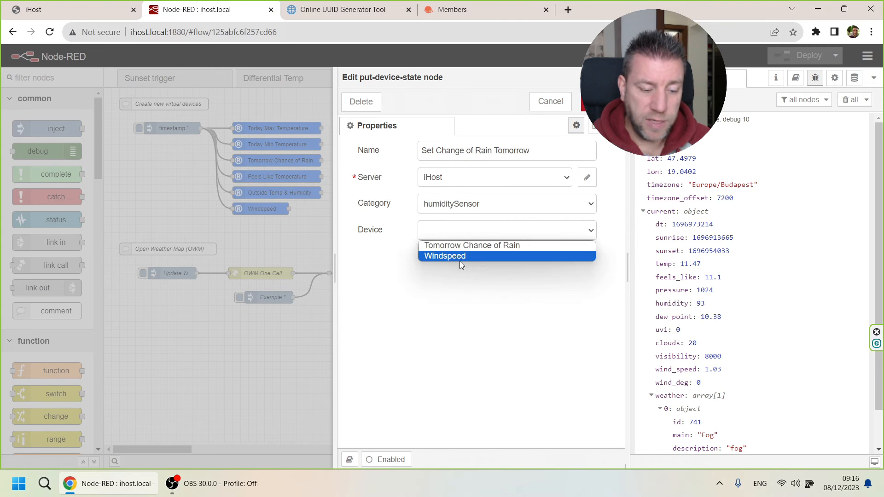
{"action": "left_click", "coordinate": [543, 99]}
Step: Highlight the virtual device creation nodes and inspect the server, category and device of the Set Max Temp Today node
{"action": "left_click_drag", "start_coordinate": [127, 114], "coordinate": [421, 221]}
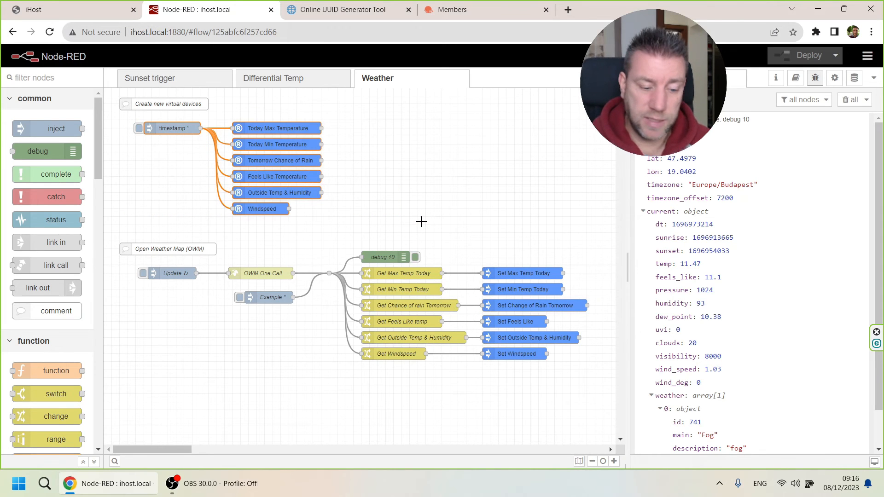
{"action": "left_click", "coordinate": [402, 273]}
{"action": "left_click", "coordinate": [527, 271]}
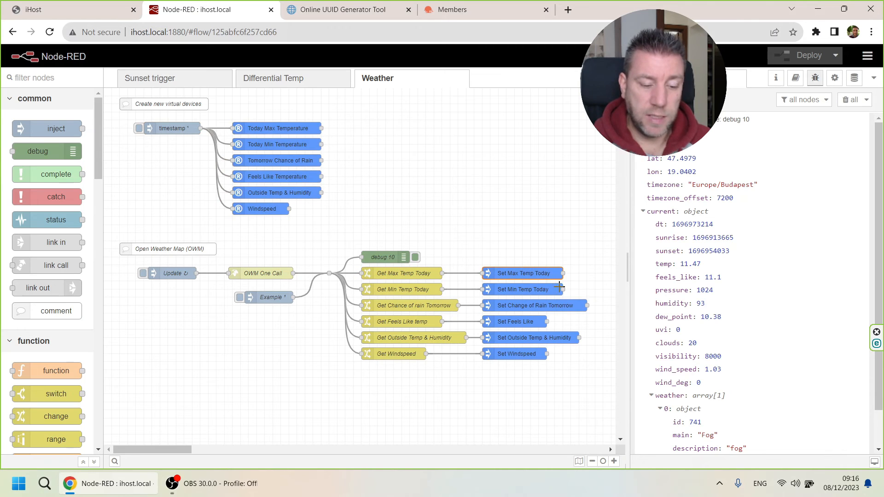
{"action": "double_click", "coordinate": [504, 273]}
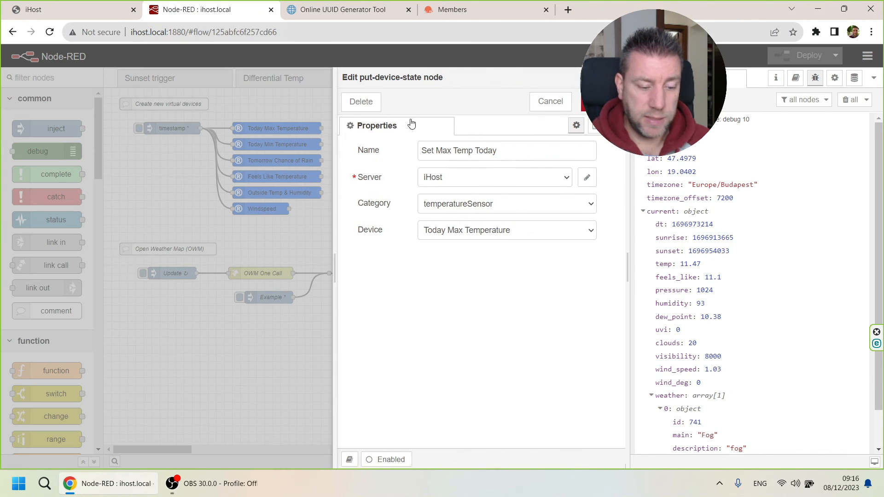
{"action": "left_click", "coordinate": [549, 102]}
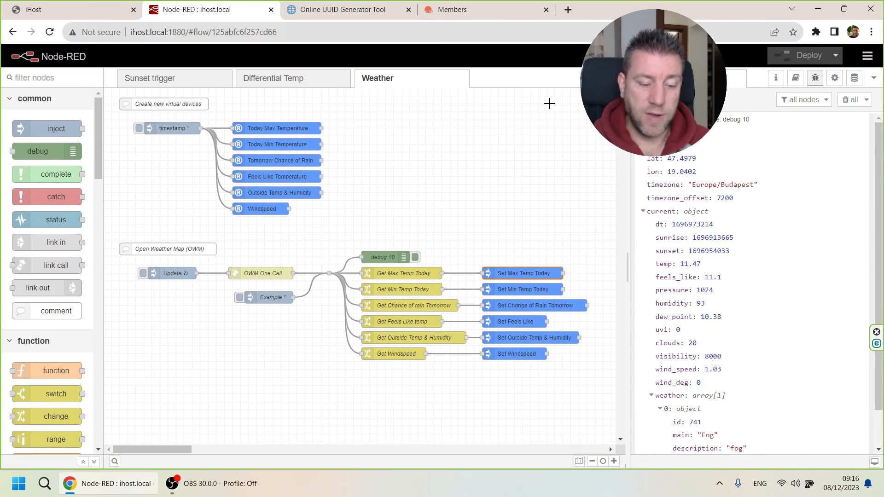
Step: Open the Get Max Temp Today and Get Outside Temp & Humidity change nodes in turn and highlight their value expressions
{"action": "double_click", "coordinate": [398, 275]}
{"action": "left_click_drag", "start_coordinate": [258, 225], "coordinate": [499, 228]}
{"action": "left_click", "coordinate": [550, 101]}
{"action": "left_click", "coordinate": [417, 338]}
{"action": "double_click", "coordinate": [417, 339]}
{"action": "left_click_drag", "start_coordinate": [325, 225], "coordinate": [603, 217]}
{"action": "left_click", "coordinate": [554, 108]}
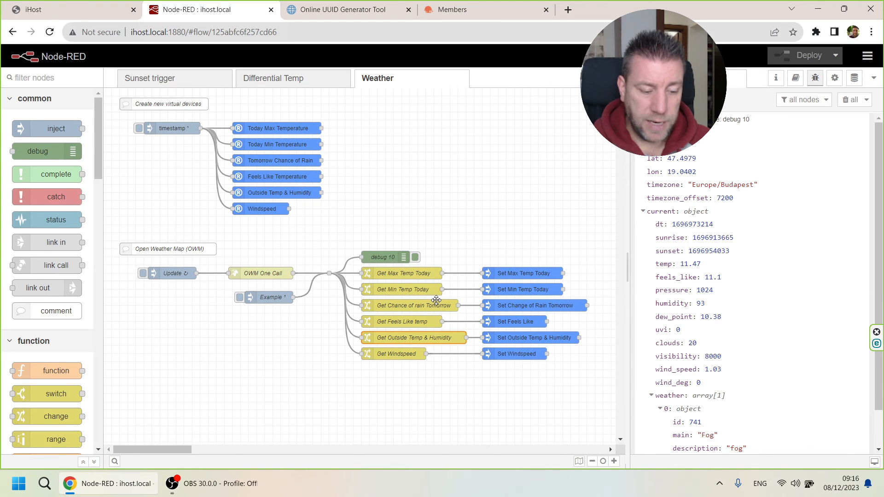
Step: Open the Get Windspeed change node and highlight the $floor function around the wind_speed reference
{"action": "double_click", "coordinate": [395, 354]}
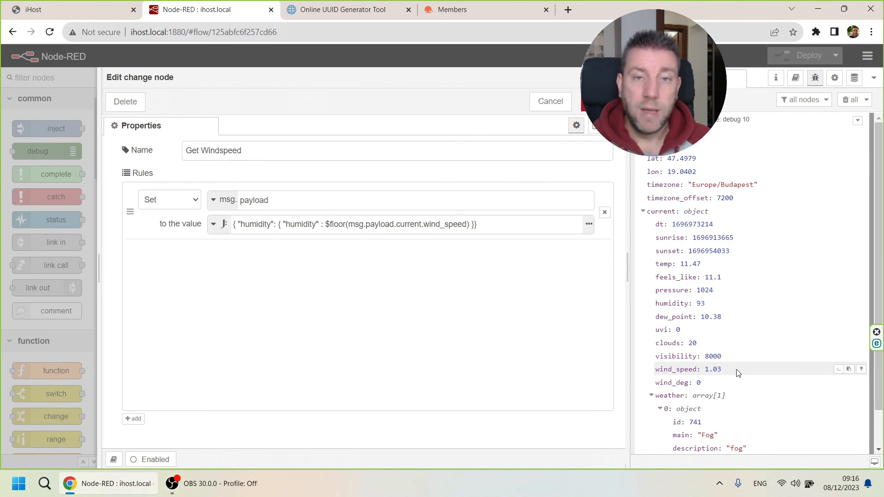
{"action": "left_click_drag", "start_coordinate": [327, 225], "coordinate": [348, 225]}
{"action": "left_click", "coordinate": [467, 224]}
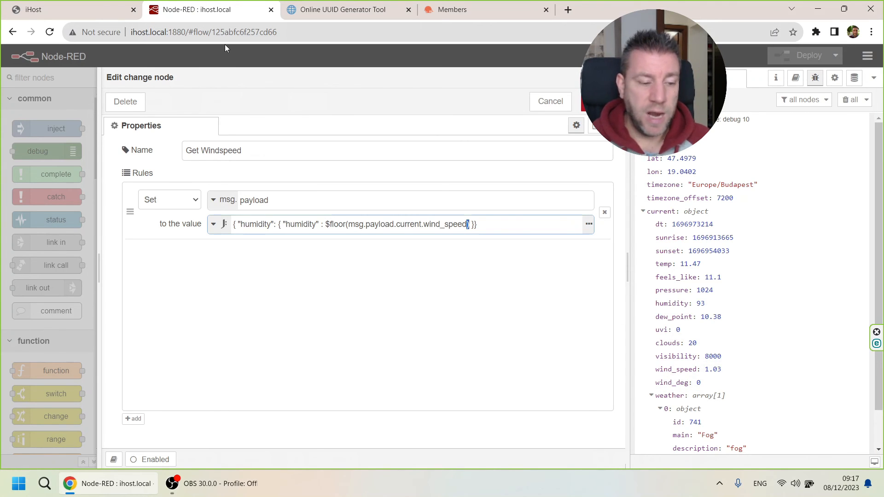
Step: Switch to the iHost dashboard to check the Windspeed sensor's reading, and return to the Node-RED flow
{"action": "left_click", "coordinate": [117, 9]}
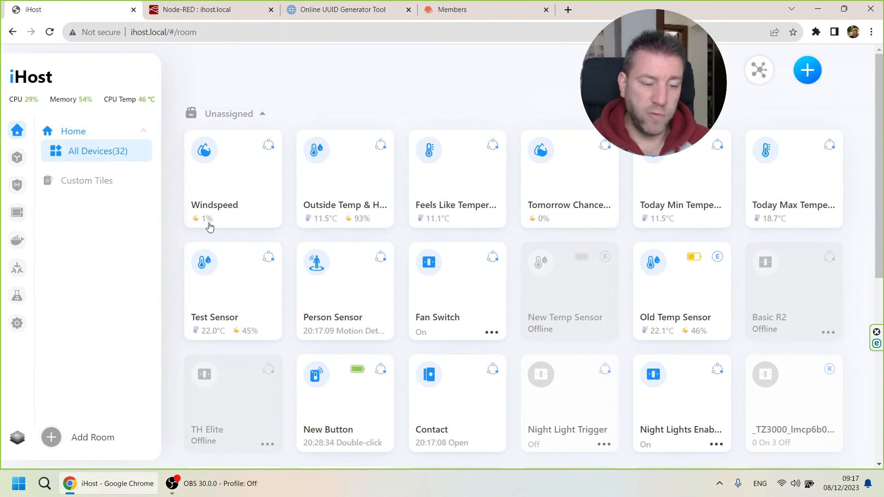
{"action": "left_click", "coordinate": [347, 9]}
{"action": "left_click", "coordinate": [213, 12]}
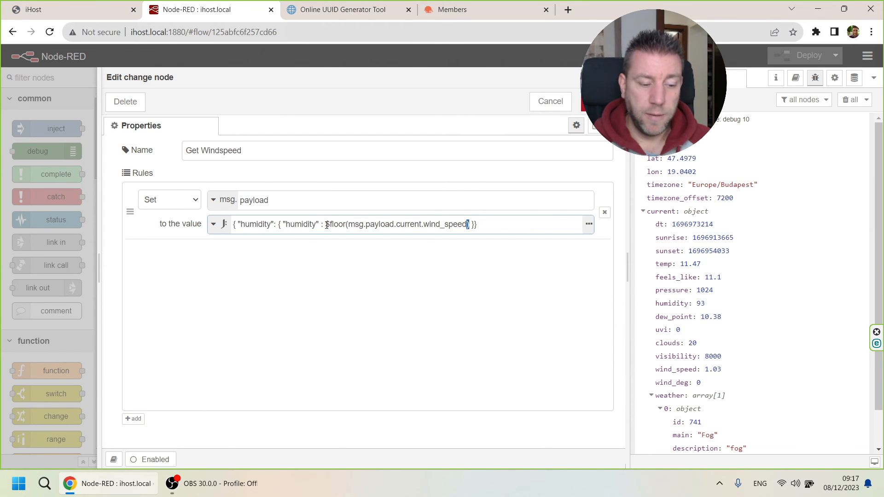
Step: Highlight $floor(msg.payload.current.wind_speed) in the Get Windspeed expression and close the node without changes
{"action": "left_click_drag", "start_coordinate": [327, 225], "coordinate": [519, 225]}
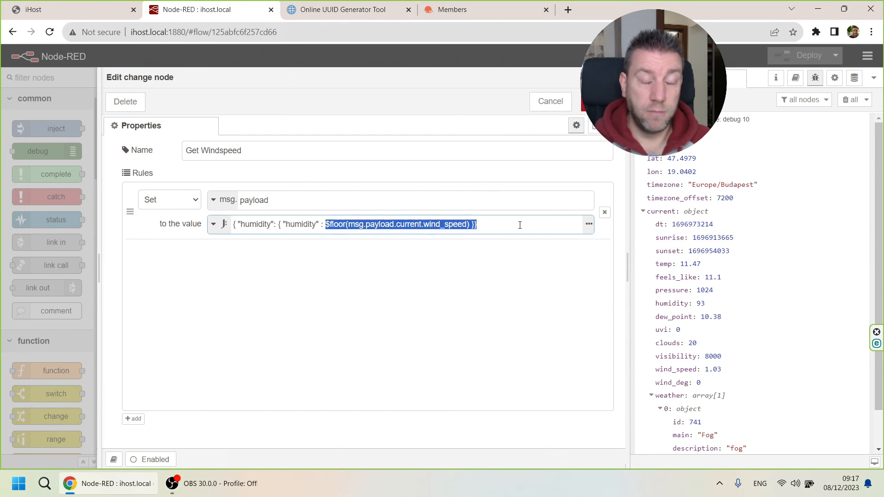
{"action": "left_click", "coordinate": [519, 225]}
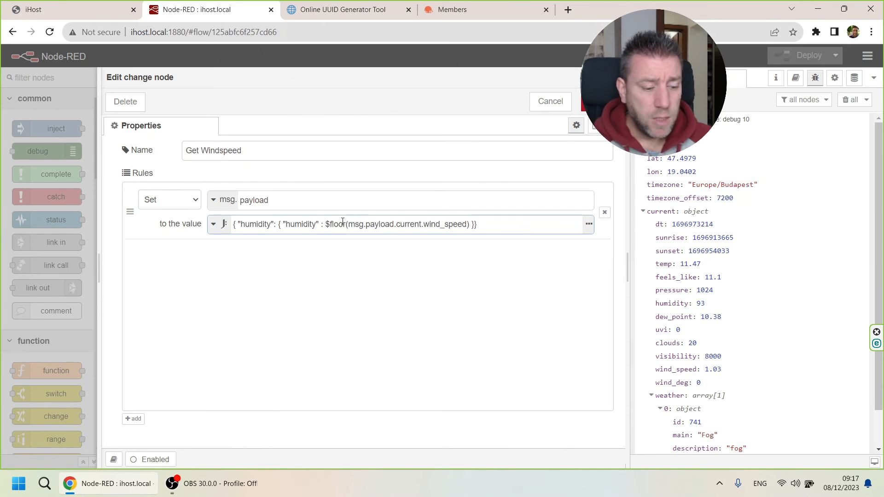
{"action": "left_click_drag", "start_coordinate": [326, 224], "coordinate": [468, 224]}
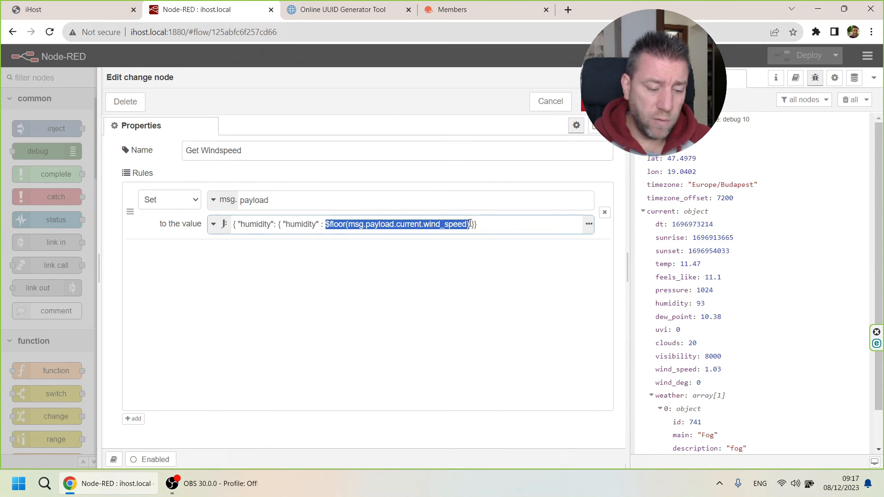
{"action": "left_click", "coordinate": [549, 102]}
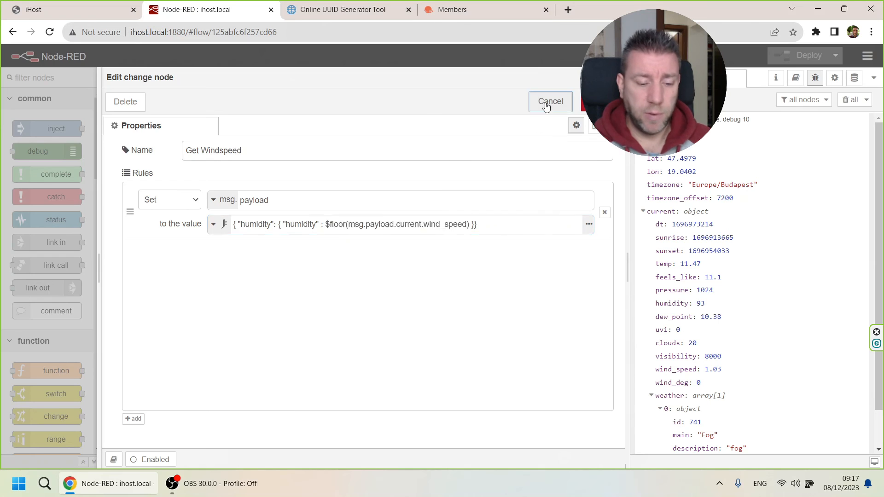
Step: Review the settings of the Set Windspeed, Get Outside Temp & Humidity and Get Feels Like temp nodes in turn
{"action": "left_click", "coordinate": [511, 358]}
{"action": "double_click", "coordinate": [511, 358]}
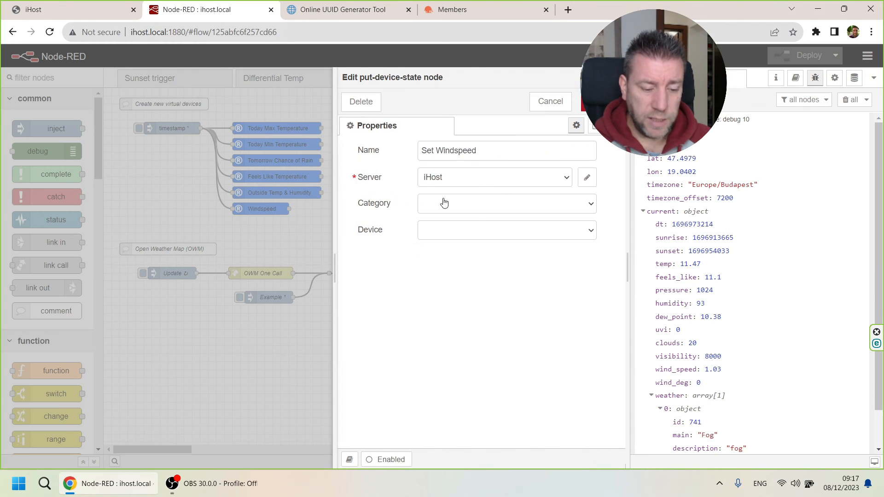
{"action": "left_click", "coordinate": [551, 101]}
{"action": "double_click", "coordinate": [398, 338]}
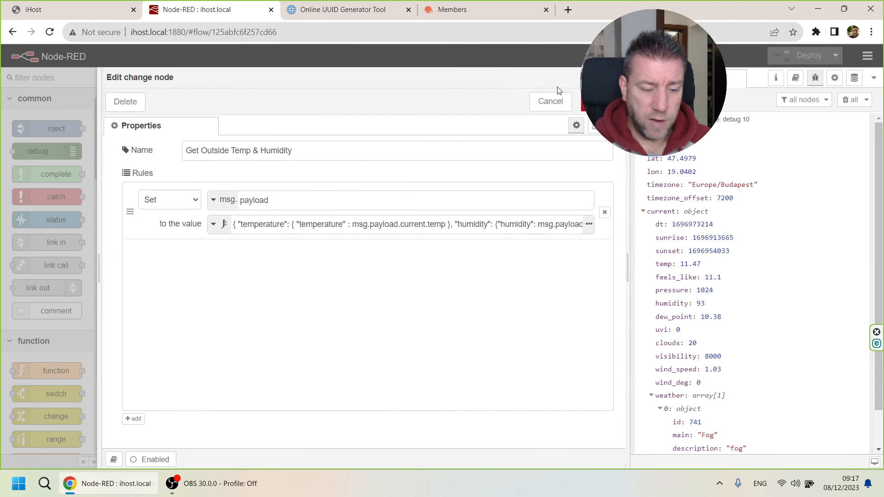
{"action": "left_click", "coordinate": [550, 101]}
{"action": "left_click", "coordinate": [410, 322]}
{"action": "double_click", "coordinate": [410, 321]}
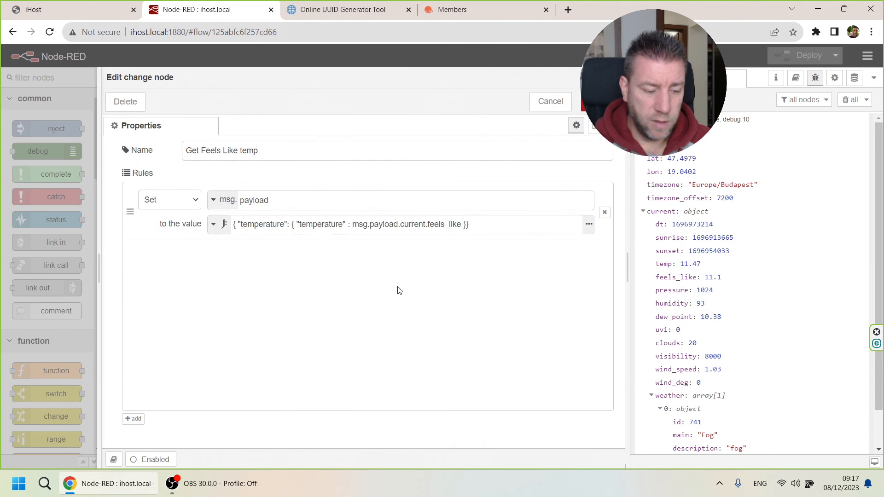
{"action": "left_click", "coordinate": [551, 102]}
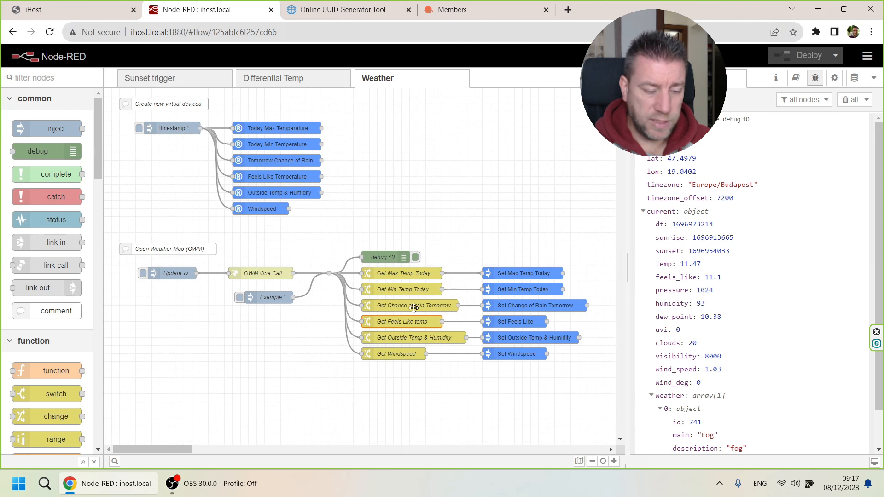
Step: Open the Get Chance of rain Tomorrow change node, collapse the current weather object in the debug output and expand the daily array
{"action": "double_click", "coordinate": [417, 307]}
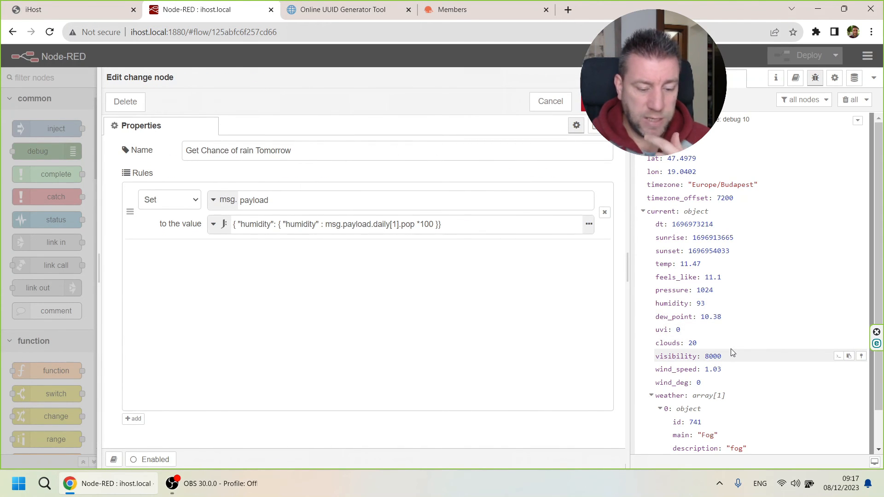
{"action": "scroll", "coordinate": [730, 353], "scroll_direction": "down", "scroll_amount": 1}
{"action": "left_click", "coordinate": [643, 170]}
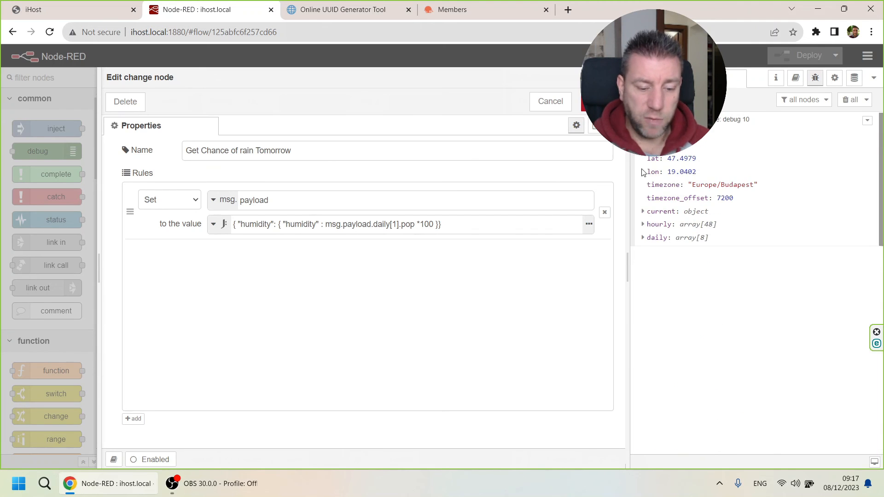
{"action": "left_click", "coordinate": [642, 238]}
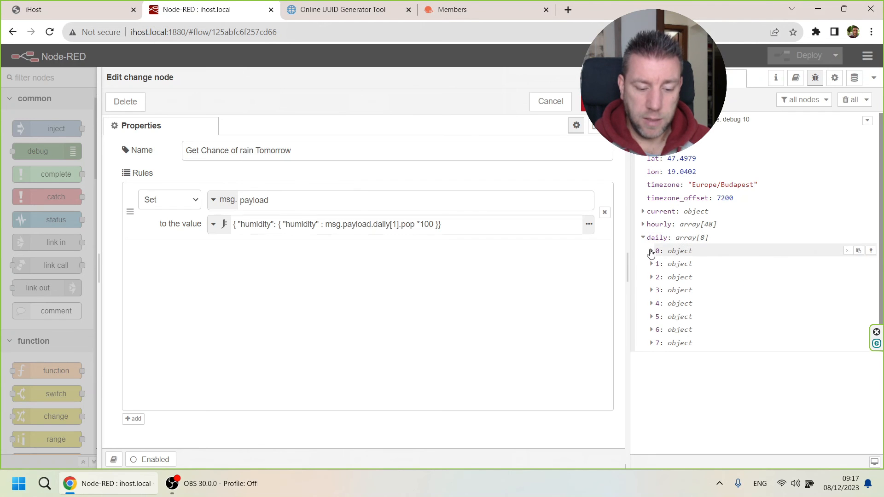
Step: Expand the first daily forecast entry, inspect its feels_like object and highlight the pop value
{"action": "left_click", "coordinate": [651, 251]}
{"action": "scroll", "coordinate": [677, 263], "scroll_direction": "down", "scroll_amount": 2}
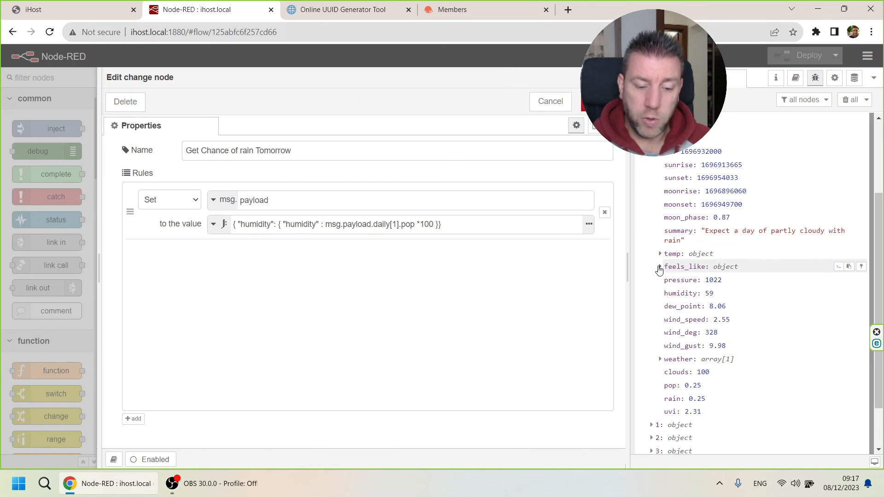
{"action": "left_click", "coordinate": [660, 268]}
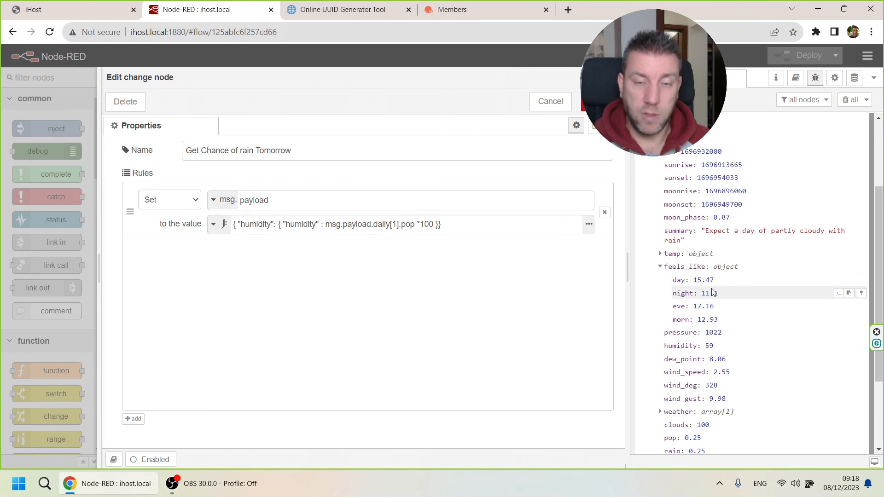
{"action": "left_click", "coordinate": [660, 267]}
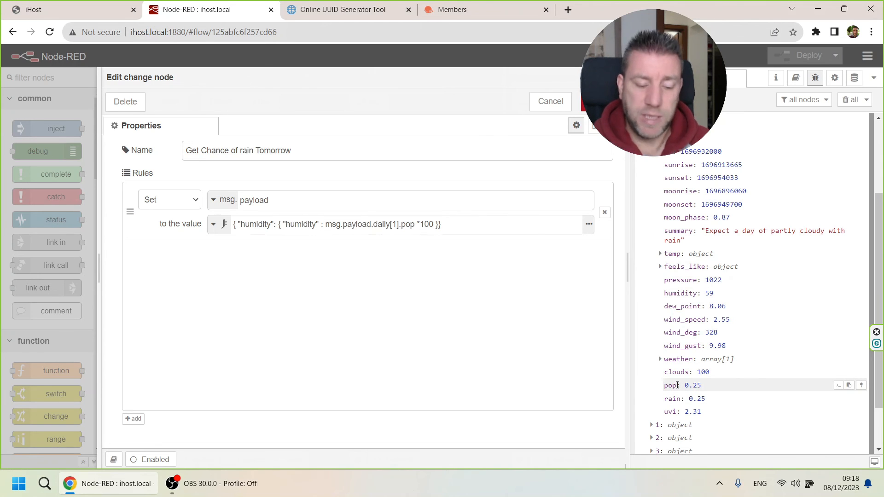
{"action": "double_click", "coordinate": [690, 385]}
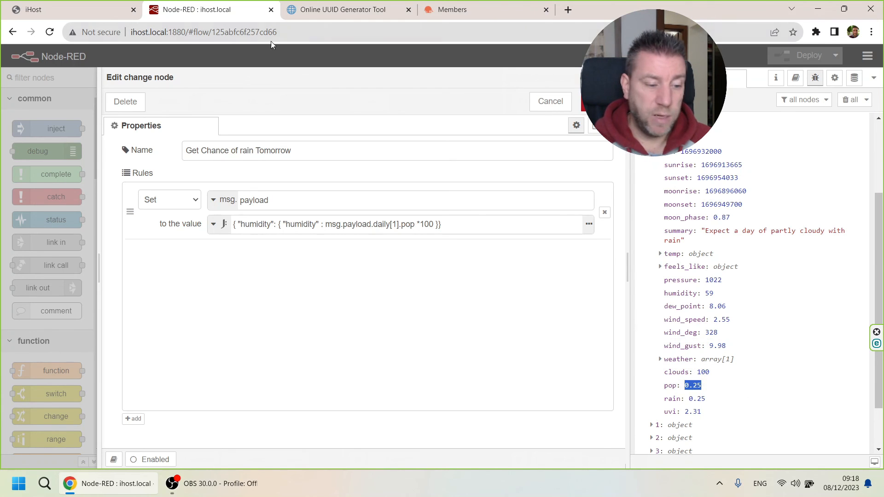
Step: Check the Tomorrow Chance of Rain sensor on the iHost dashboard, return to Node-RED and collapse the first daily entry
{"action": "left_click", "coordinate": [71, 8]}
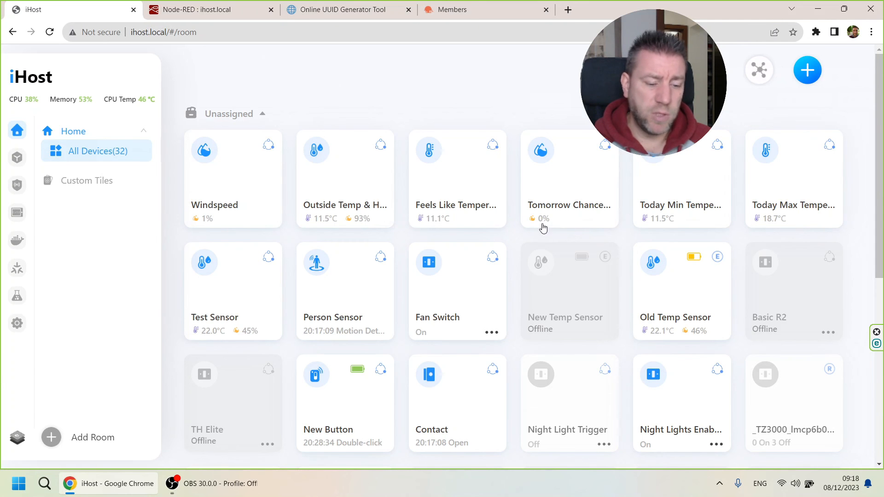
{"action": "left_click", "coordinate": [201, 10]}
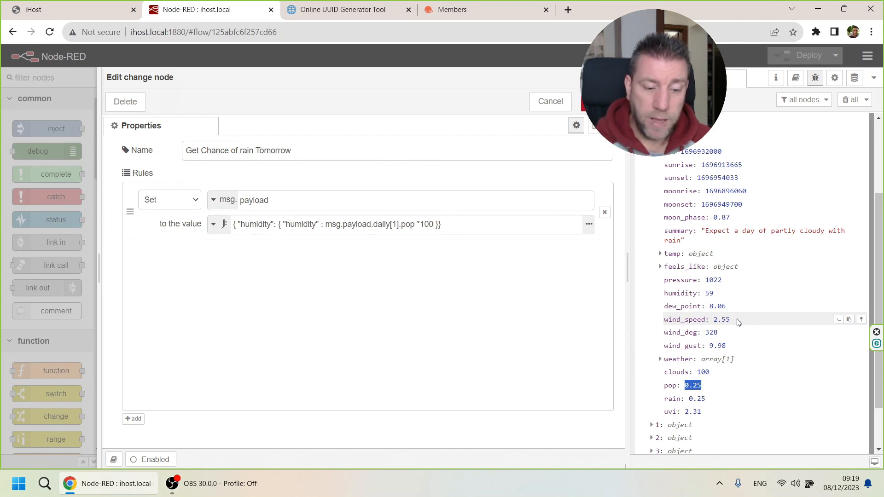
{"action": "left_click", "coordinate": [652, 139]}
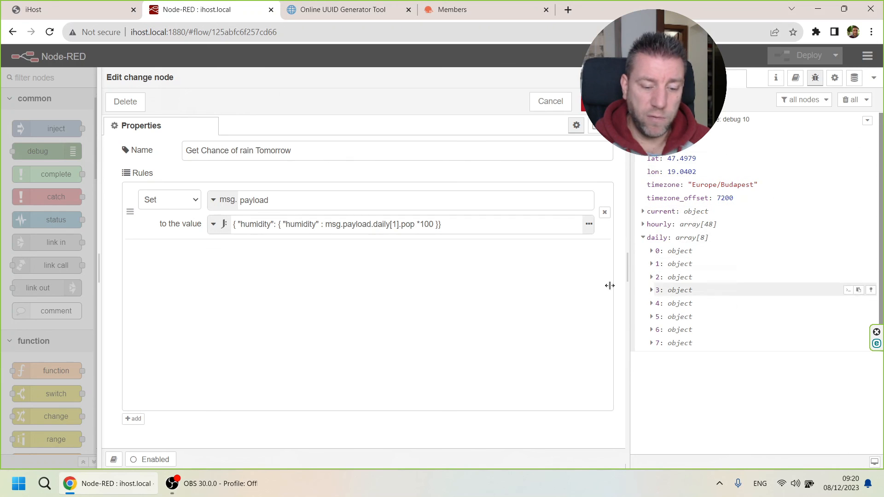
Step: Expand the hourly array down to entry 0 of the 0–9 group and cycle the display format of its dt timestamp
{"action": "left_click", "coordinate": [643, 224]}
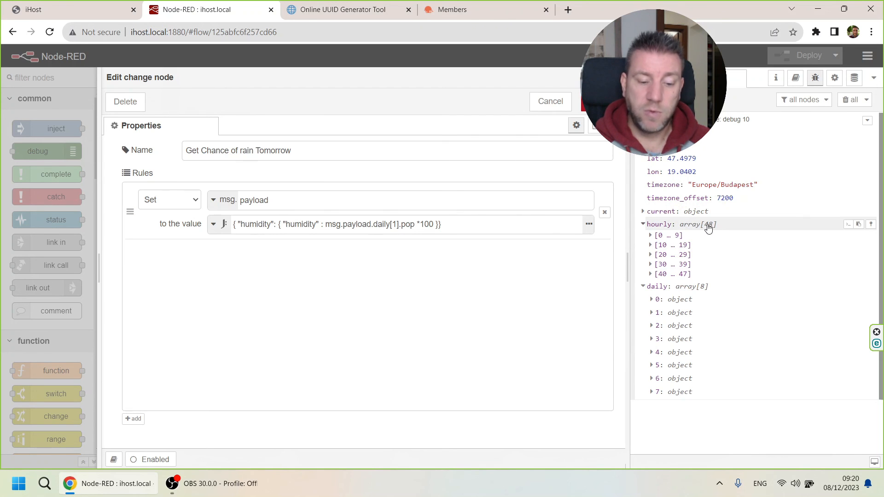
{"action": "left_click", "coordinate": [651, 236]}
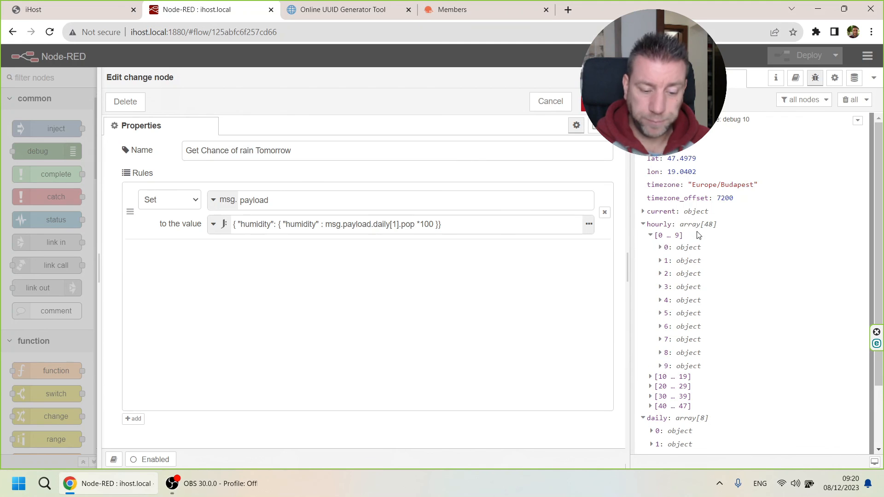
{"action": "left_click", "coordinate": [659, 248]}
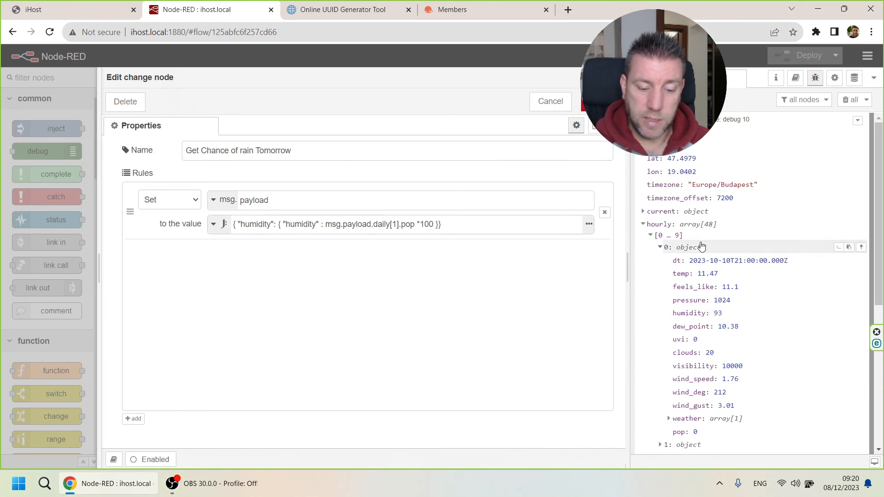
{"action": "left_click", "coordinate": [695, 262]}
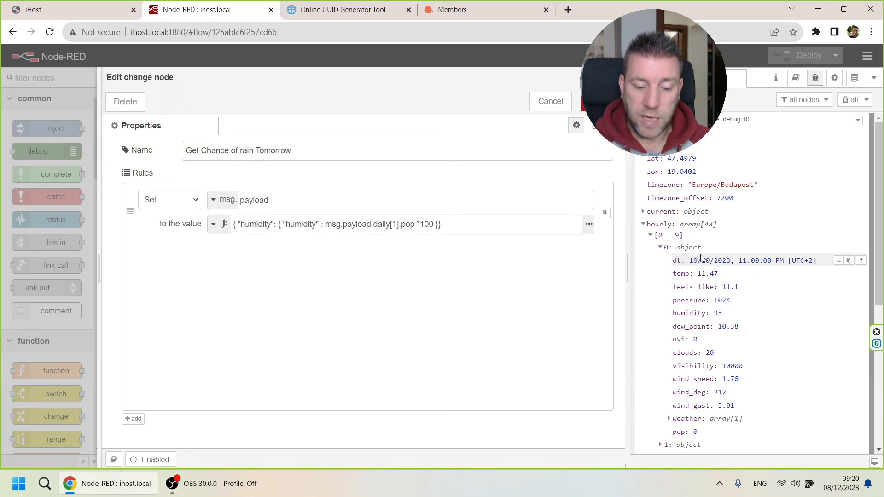
{"action": "left_click", "coordinate": [684, 262]}
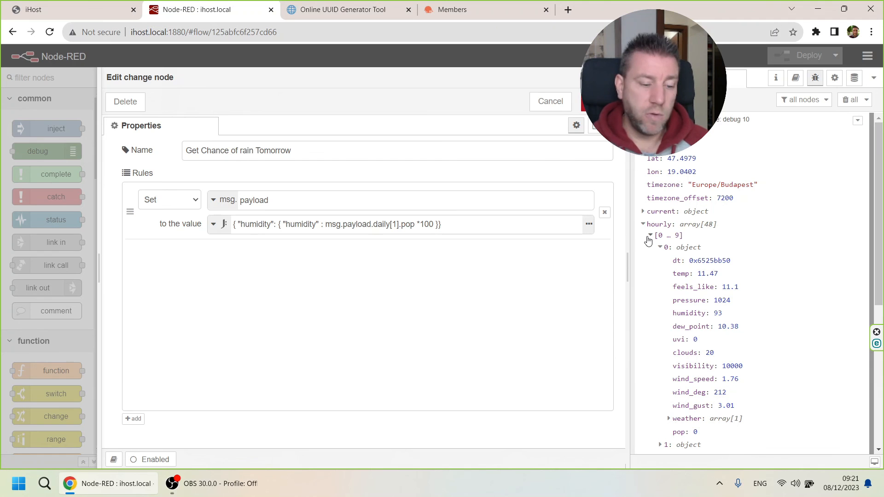
Step: Close the Get Chance of rain Tomorrow node without changes and collapse the hourly data in the debug output
{"action": "left_click", "coordinate": [550, 101]}
{"action": "left_click_drag", "start_coordinate": [219, 113], "coordinate": [403, 230]}
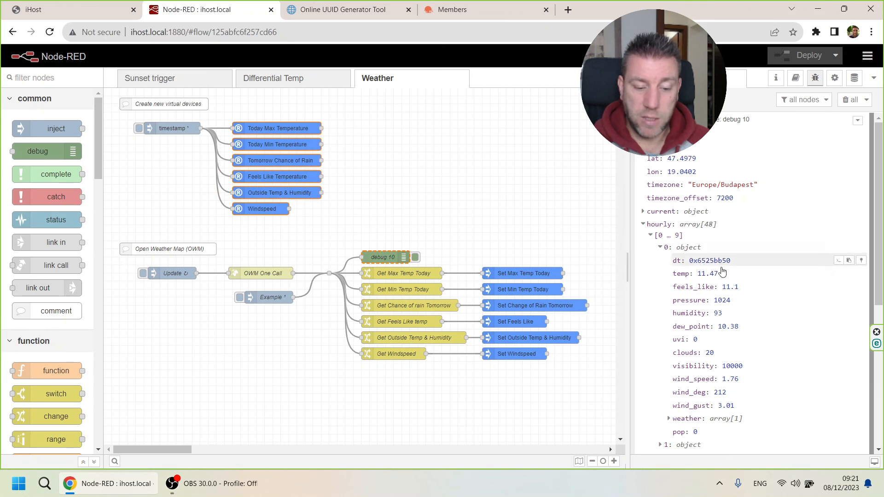
{"action": "left_click", "coordinate": [659, 249]}
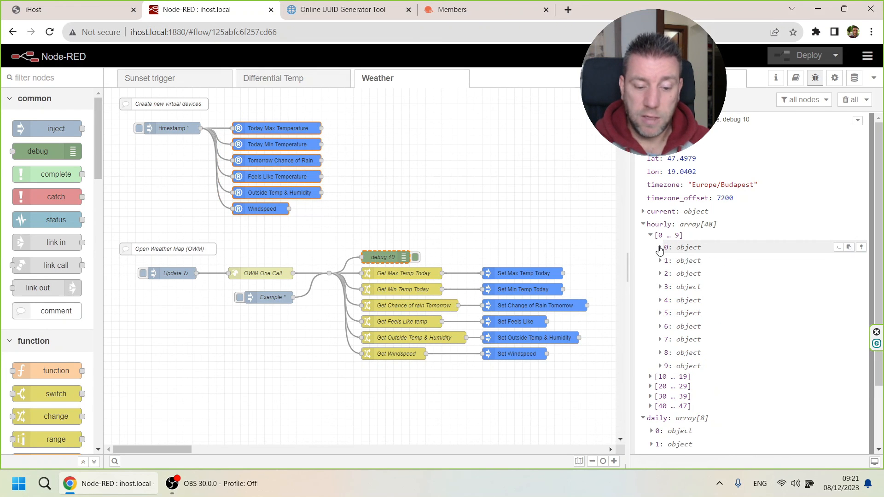
{"action": "left_click", "coordinate": [641, 228]}
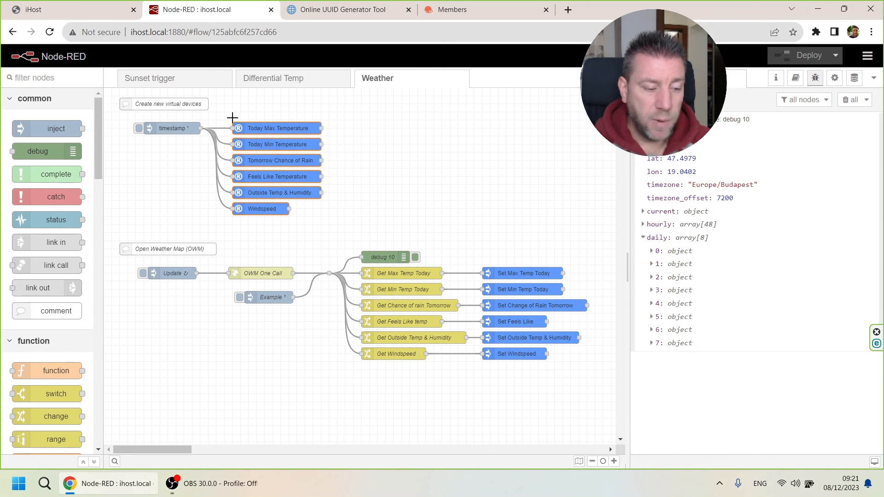
Step: Box-select the six virtual device creation nodes, and review the Update inject node's repeat interval without changing it
{"action": "left_click_drag", "start_coordinate": [227, 126], "coordinate": [411, 227]}
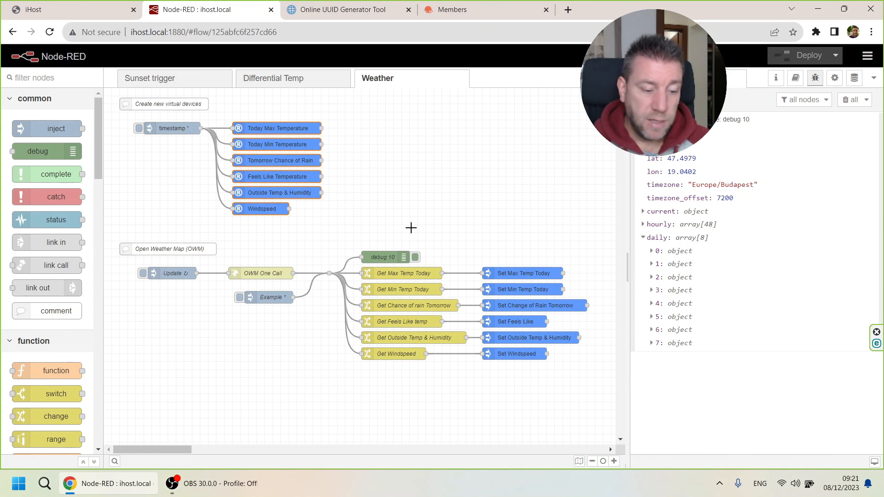
{"action": "left_click_drag", "start_coordinate": [216, 114], "coordinate": [488, 225]}
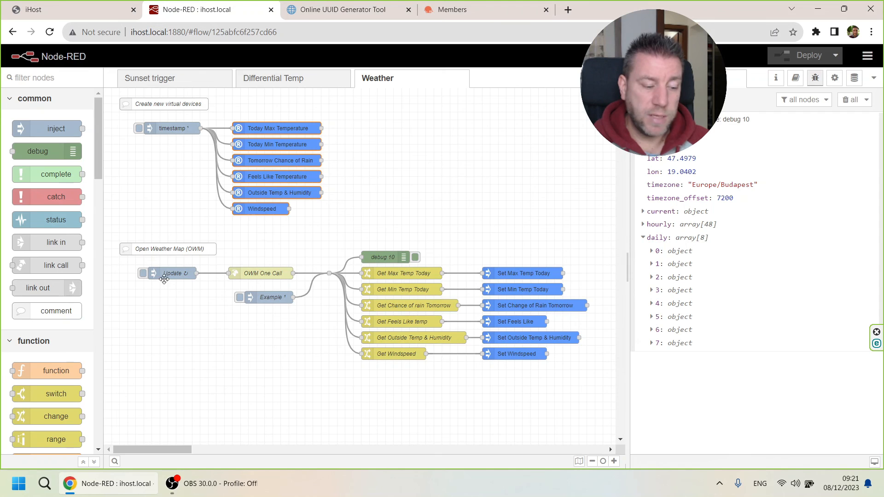
{"action": "double_click", "coordinate": [149, 275]}
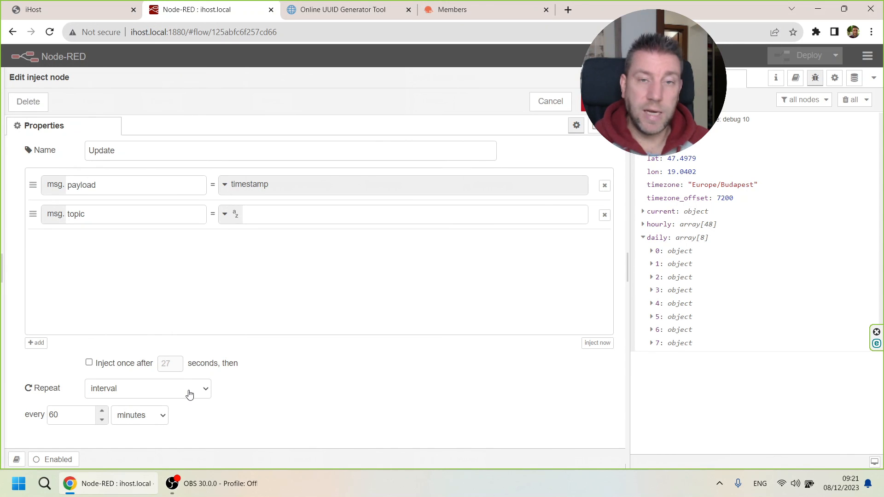
{"action": "left_click", "coordinate": [547, 104]}
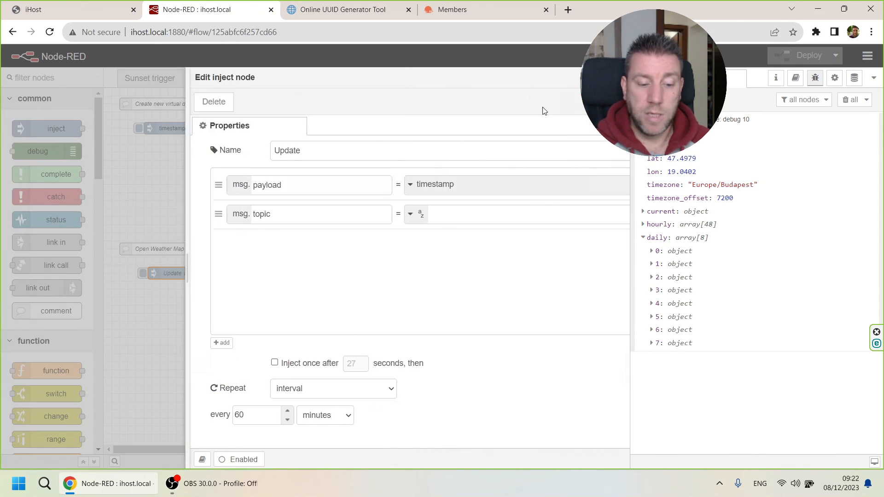